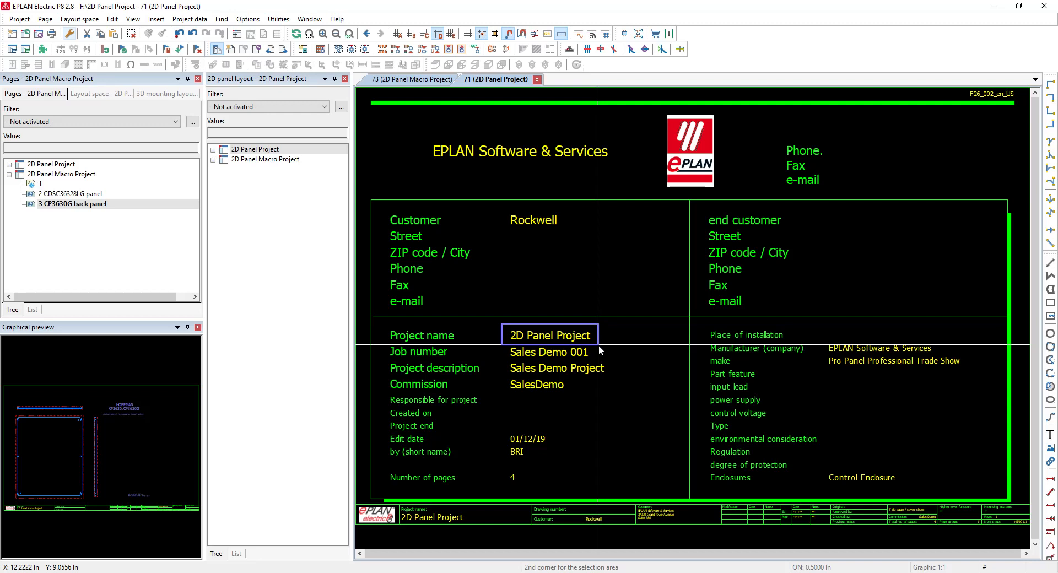
# Open the page 2 CDSC36328LG panel of the 2D Panel Macro Project
pyautogui.click(598, 345)
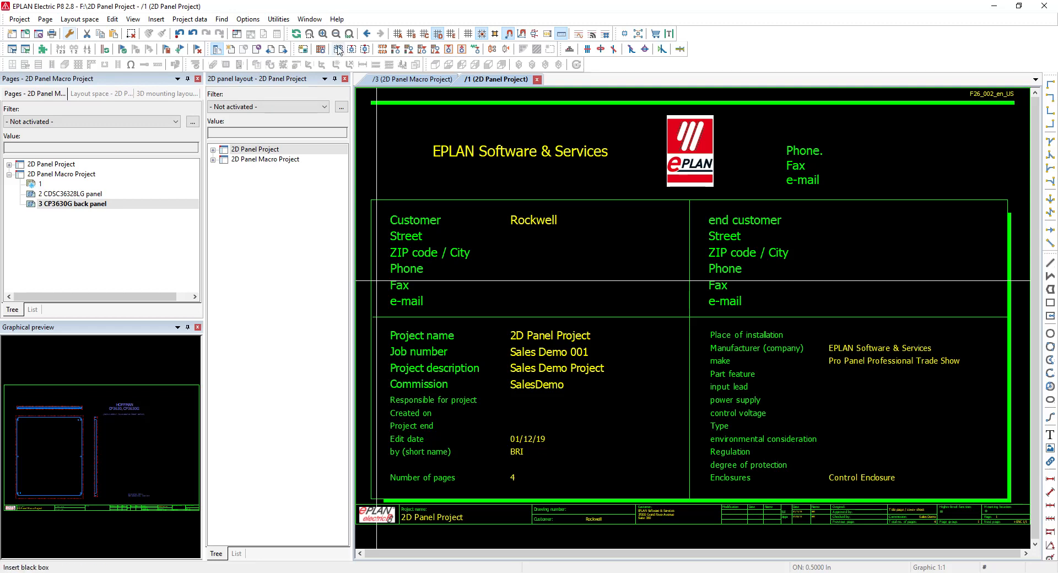
pyautogui.doubleClick(77, 195)
pyautogui.scroll(-2, 429, 239)
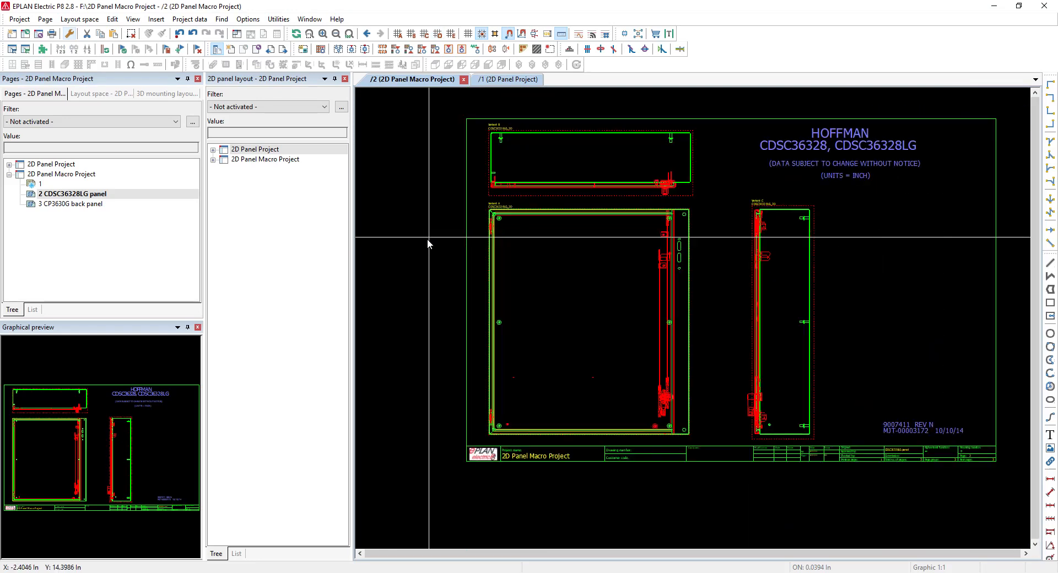
# Check the type of project in the 2D Panel Macro Project's properties and leave them without changes
pyautogui.click(86, 174)
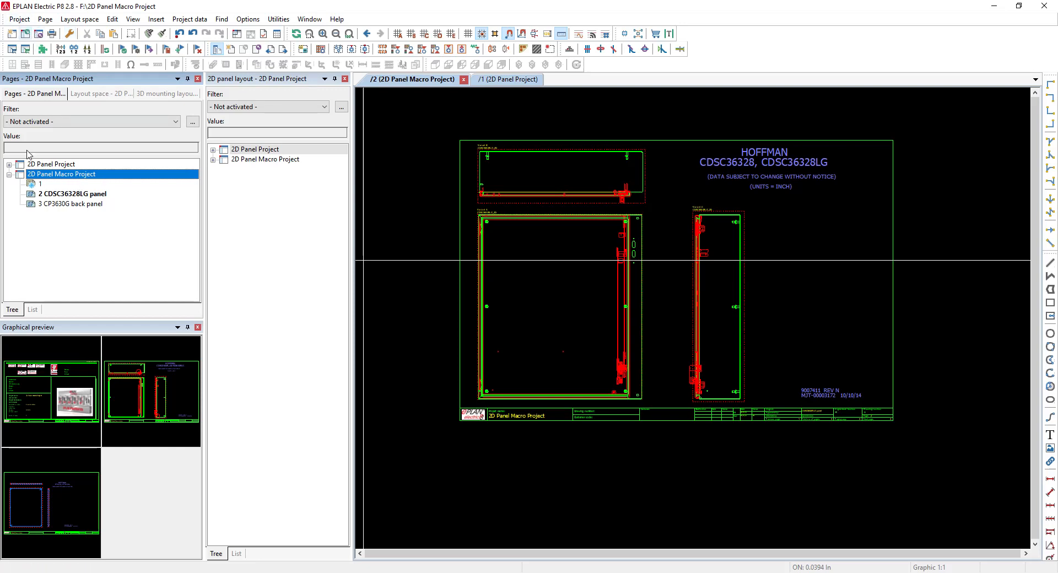
pyautogui.rightClick(38, 175)
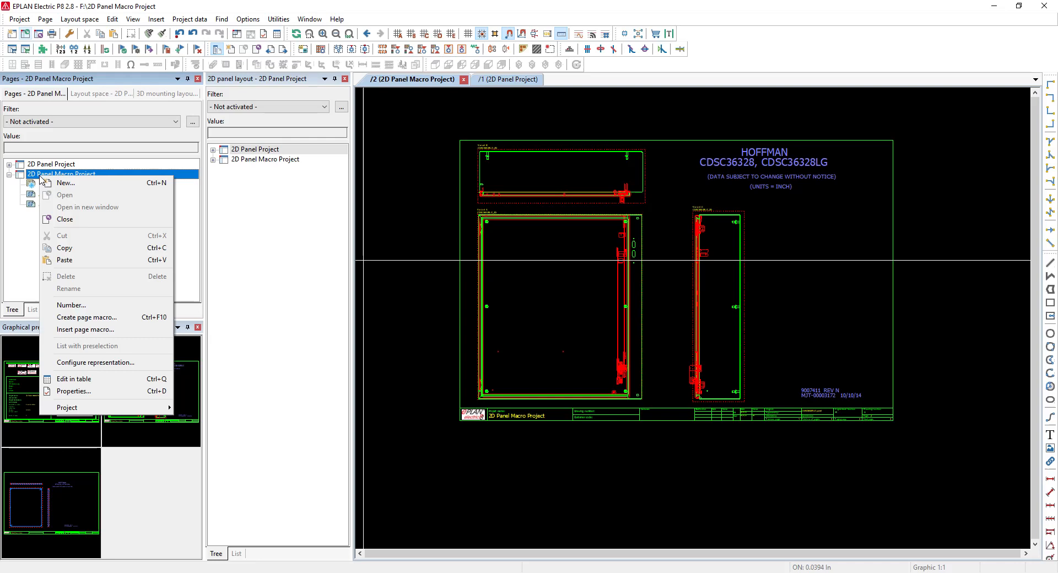
pyautogui.click(24, 20)
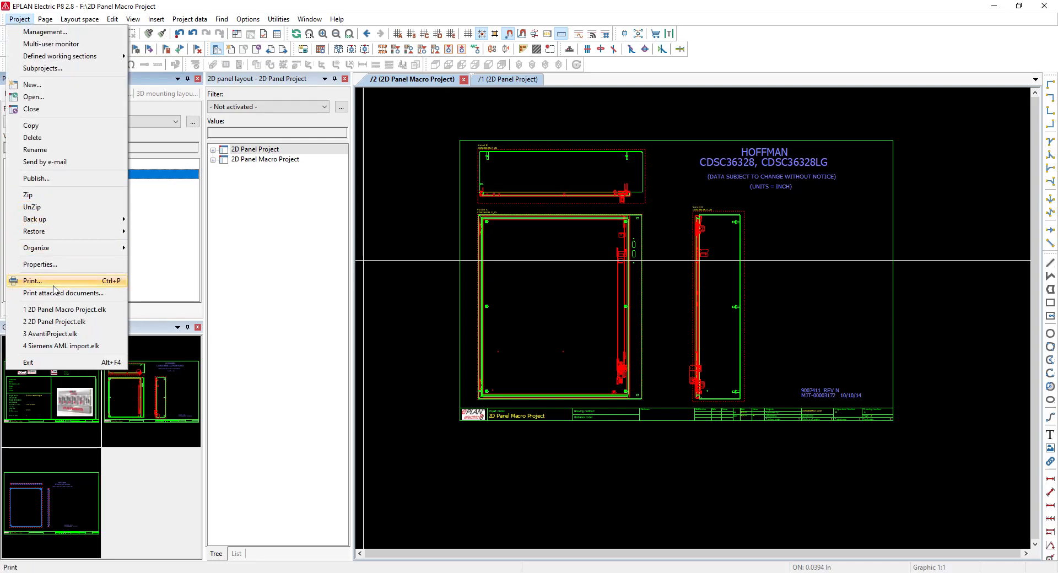
pyautogui.click(45, 265)
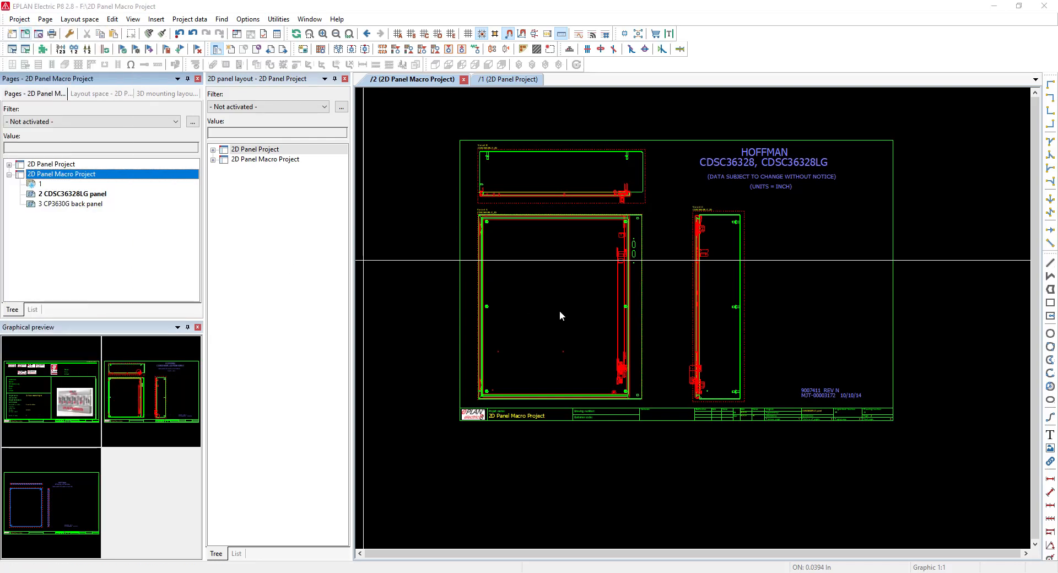
pyautogui.click(565, 263)
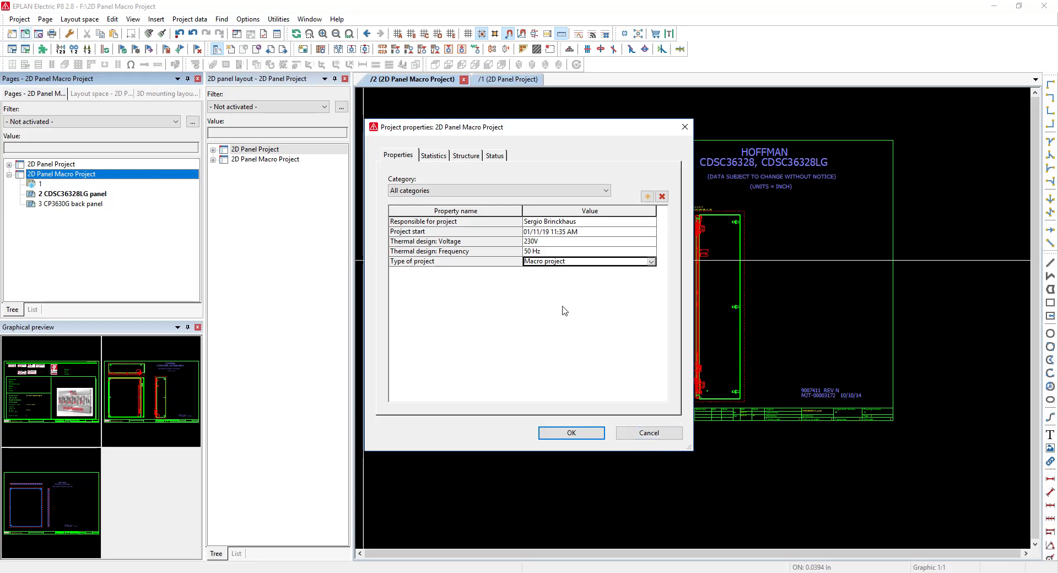
pyautogui.click(646, 435)
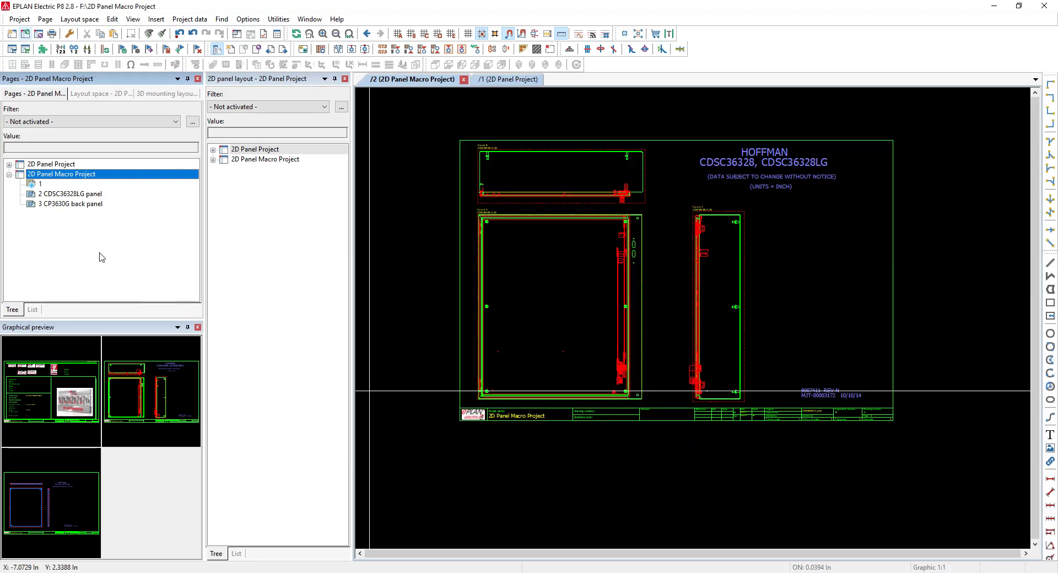
# Start a DXF/DWG import on the CDSC36328LG panel page and browse the Downloads folder for AutoCAD DWG files
pyautogui.click(567, 318)
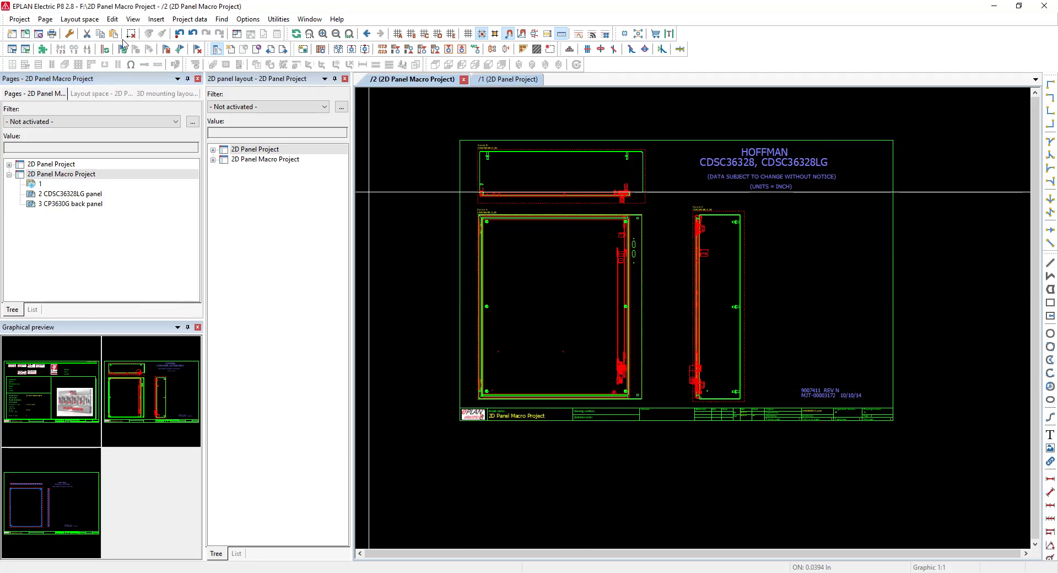
pyautogui.click(155, 20)
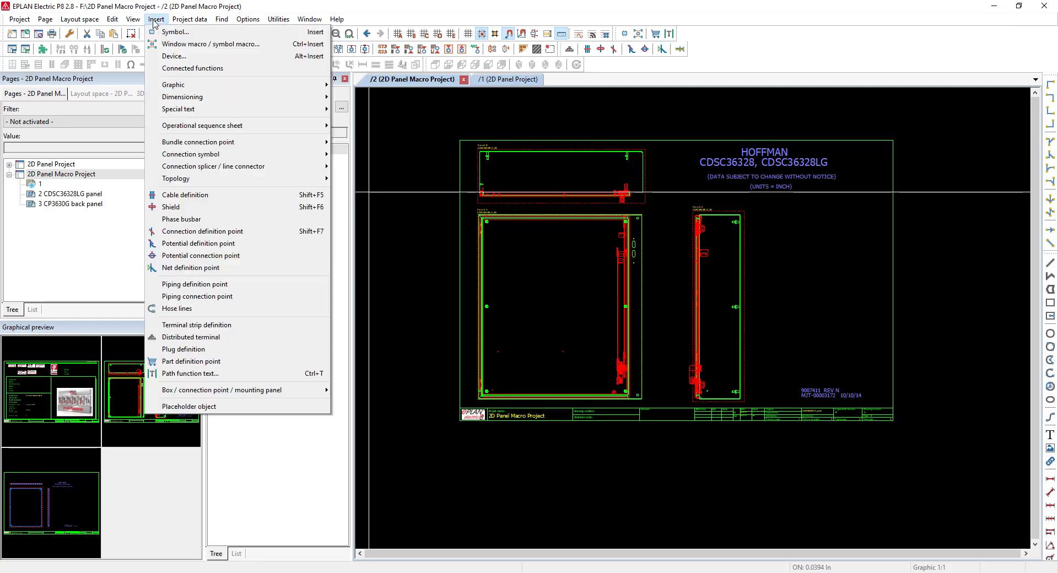
pyautogui.moveTo(188, 87)
pyautogui.click(366, 87)
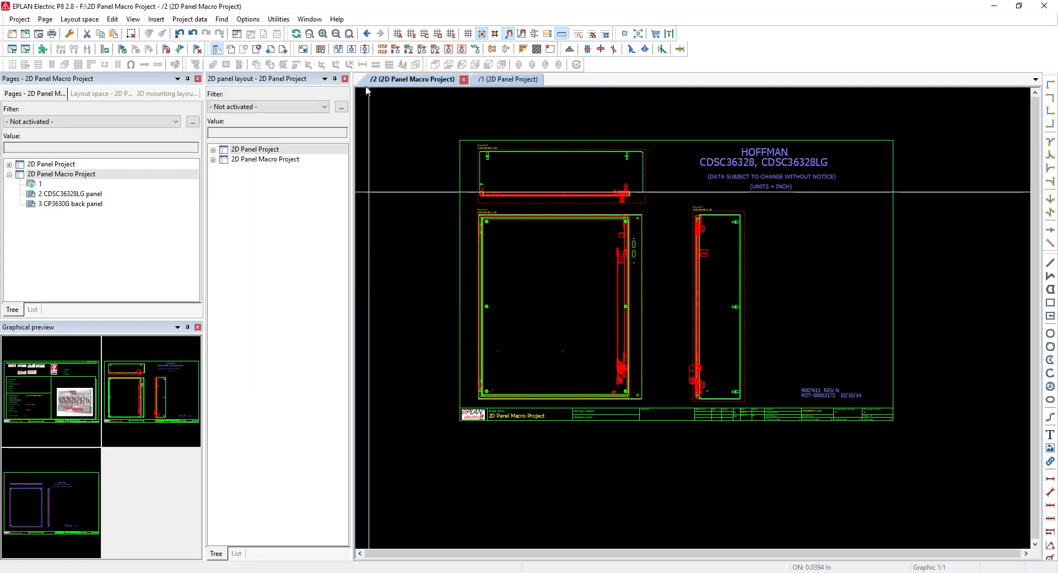
pyautogui.scroll(-1, 503, 360)
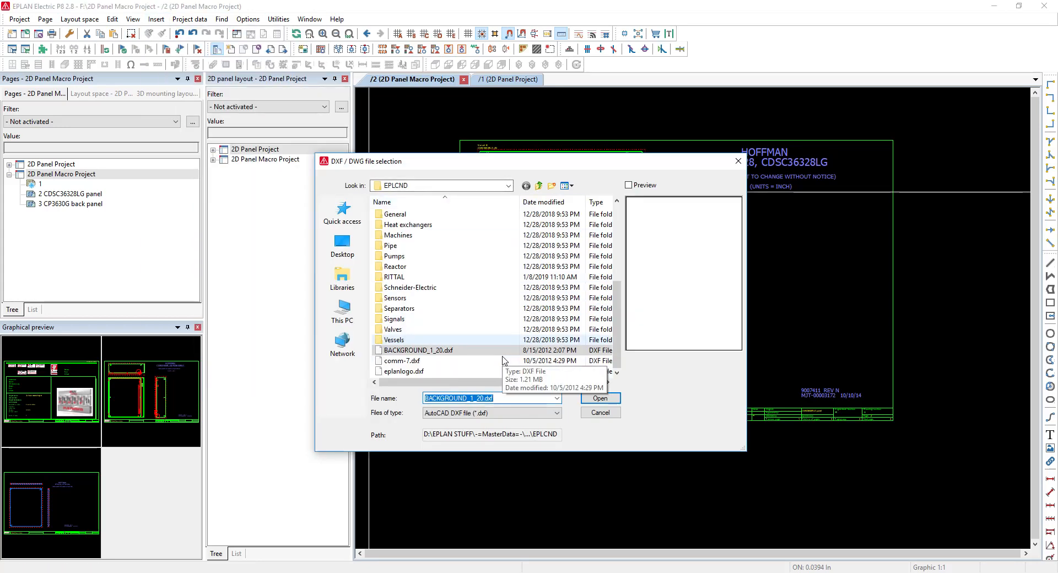
pyautogui.click(349, 311)
pyautogui.doubleClick(426, 223)
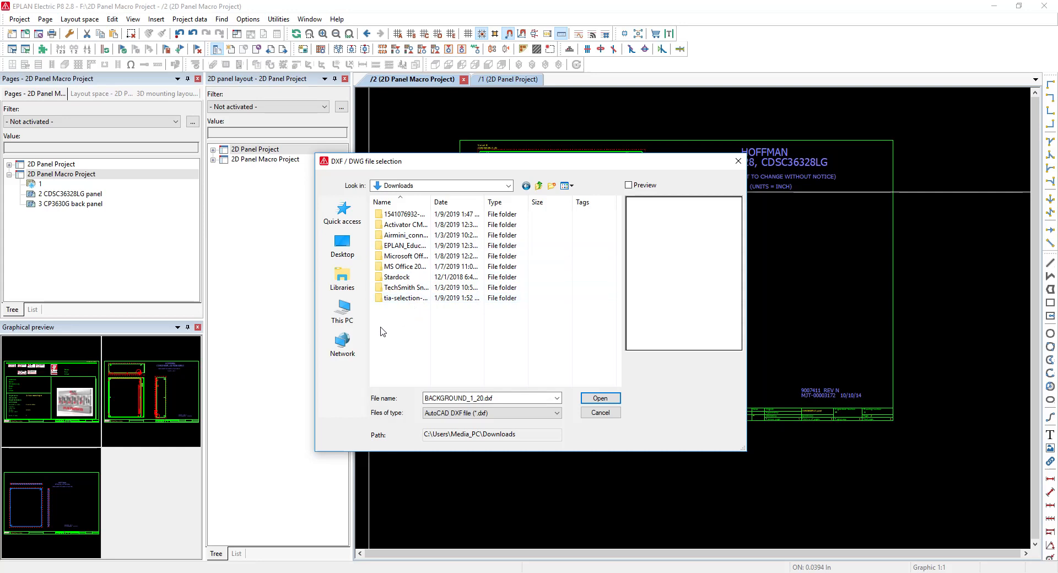
pyautogui.click(512, 412)
pyautogui.click(510, 431)
# Switch to the browser and download the 2D DXF CAD archive from Hoffman's CP3630G product page
pyautogui.moveTo(1057, 11); pyautogui.dragTo(542, 1)
pyautogui.scroll(-5, 506, 364)
pyautogui.click(348, 237)
pyautogui.scroll(-1, 345, 358)
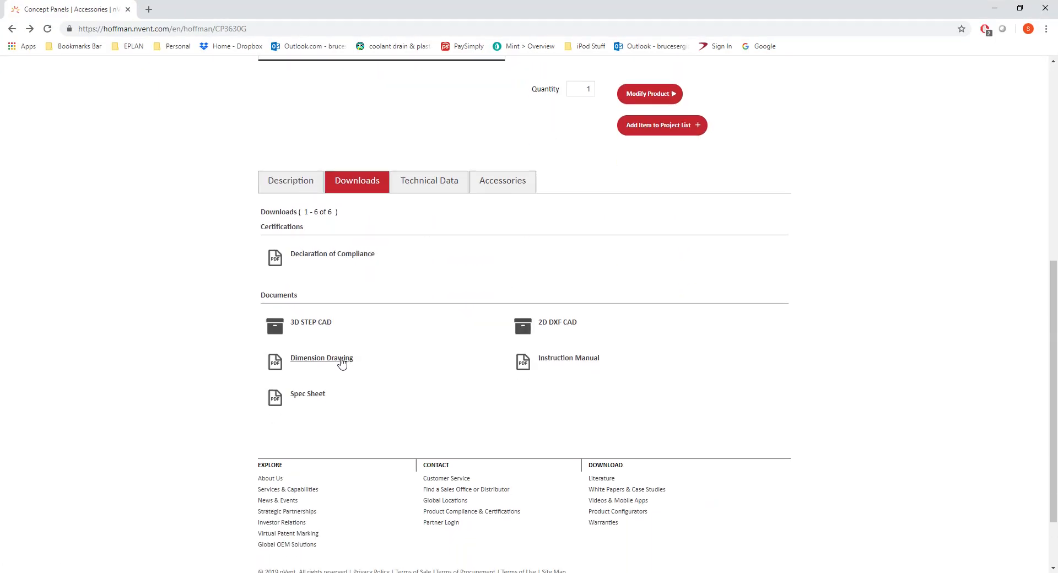
pyautogui.click(553, 324)
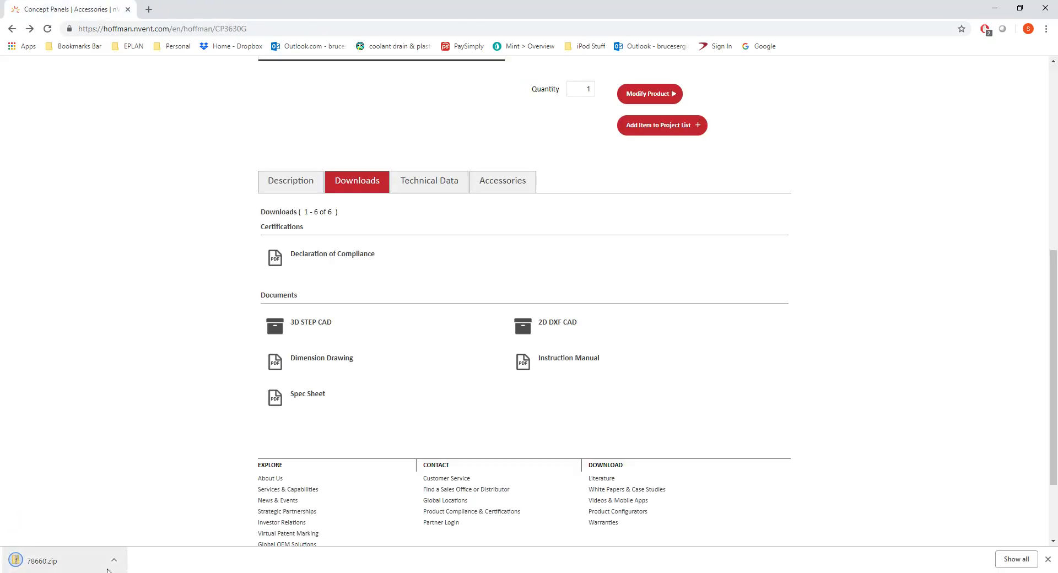
pyautogui.click(987, 9)
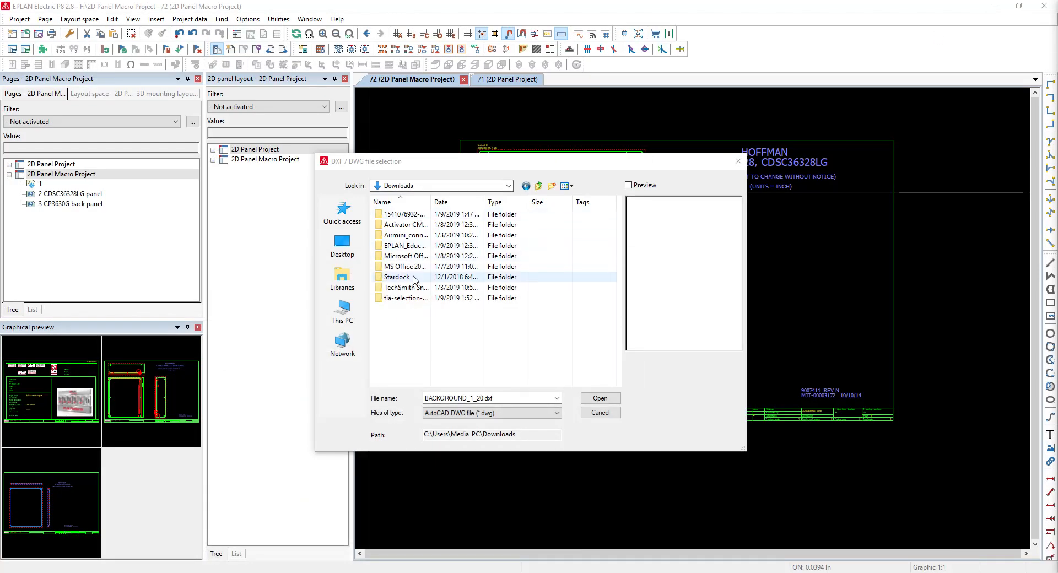
# Look for the downloaded CAD file in the Documents, Desktop and Downloads folders of the import file selection
pyautogui.click(351, 314)
pyautogui.doubleClick(436, 291)
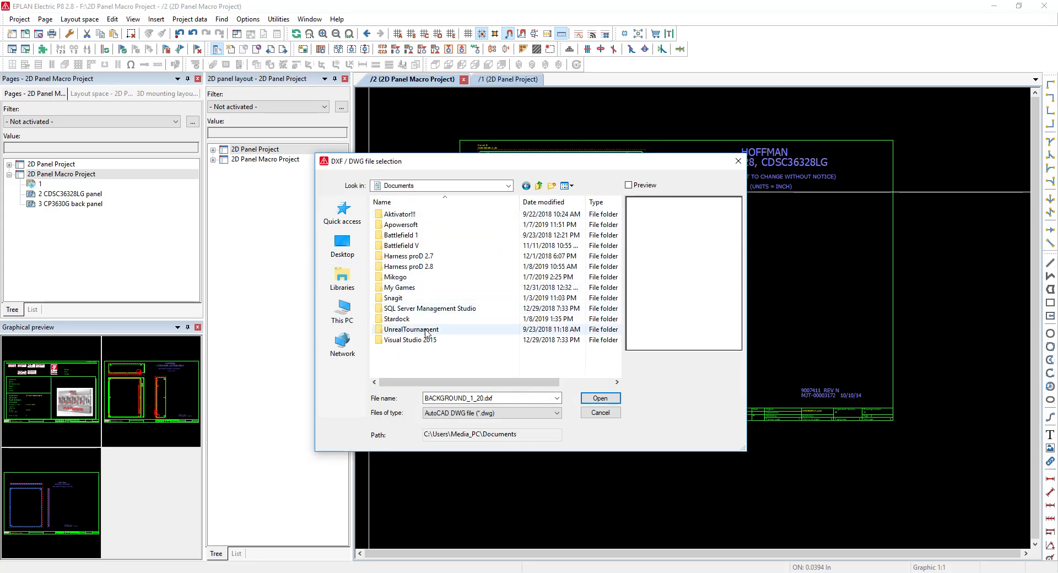
pyautogui.click(341, 249)
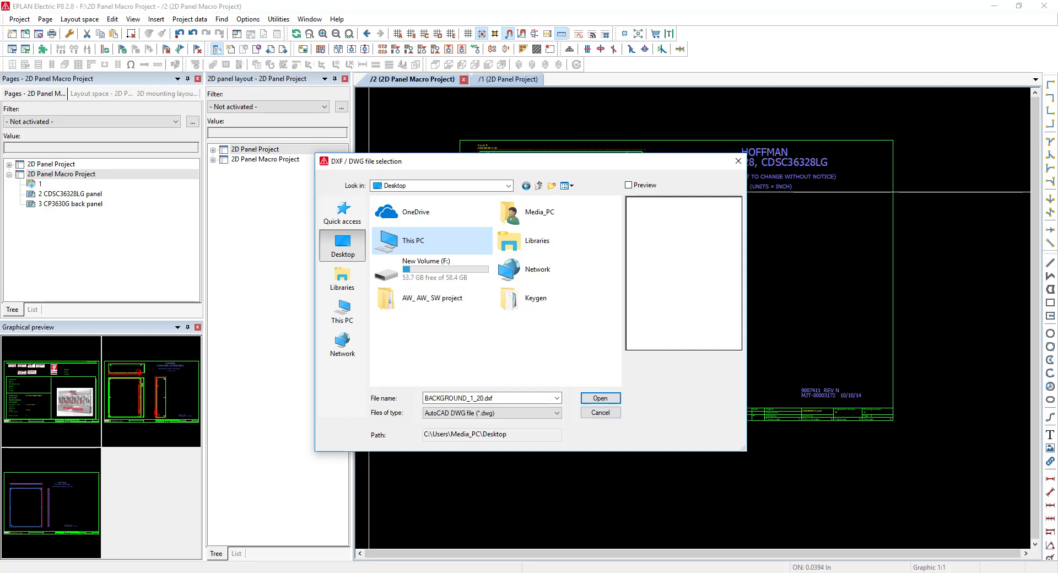
pyautogui.doubleClick(413, 241)
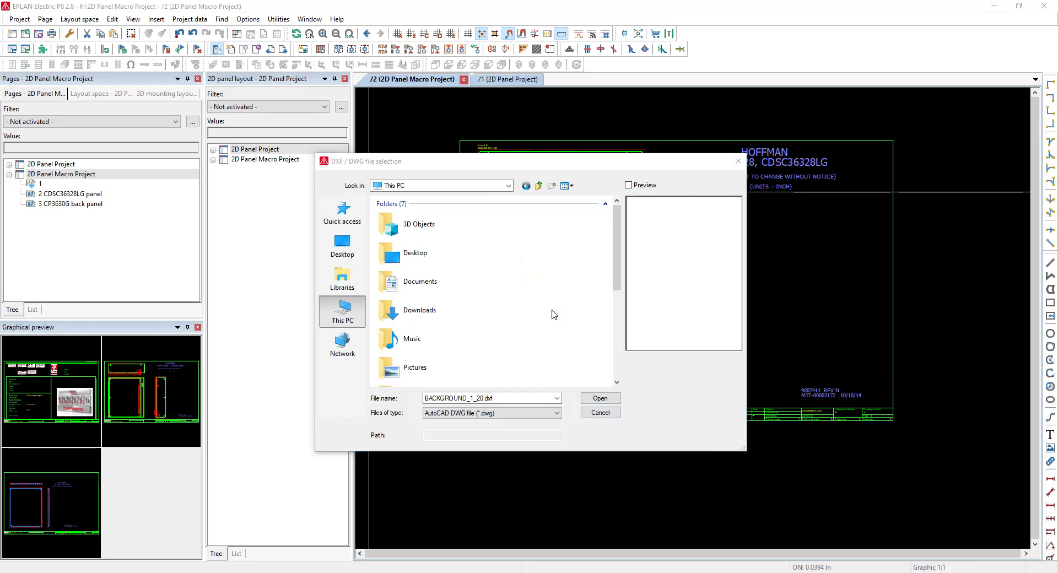
pyautogui.doubleClick(422, 310)
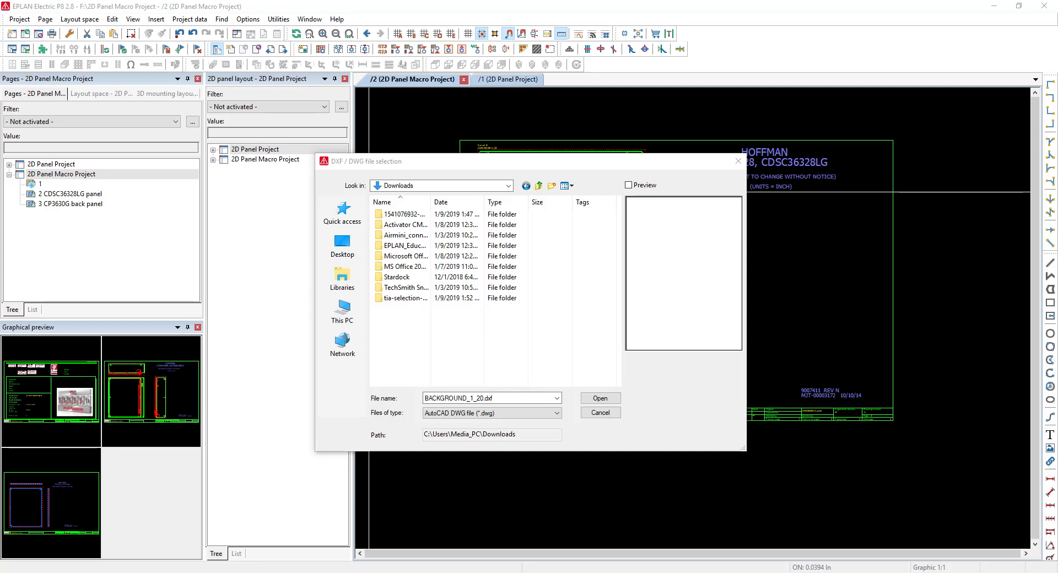
# Extract the downloaded 78660.zip archive and open the extracted 78660 folder in the import file selection
pyautogui.moveTo(1057, 147); pyautogui.dragTo(480, 108)
pyautogui.click(340, 124)
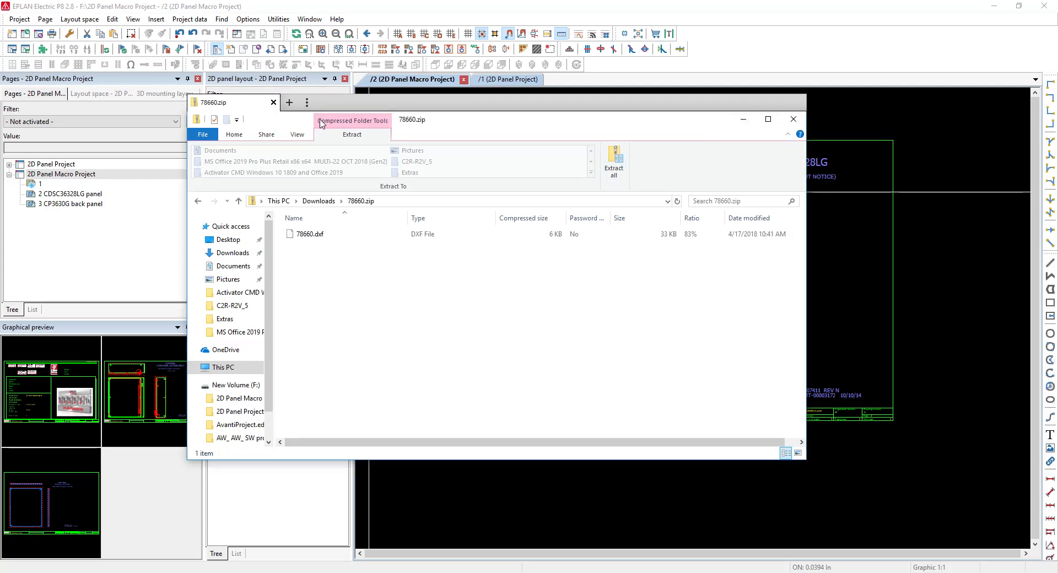
pyautogui.click(273, 102)
pyautogui.click(392, 310)
pyautogui.doubleClick(391, 309)
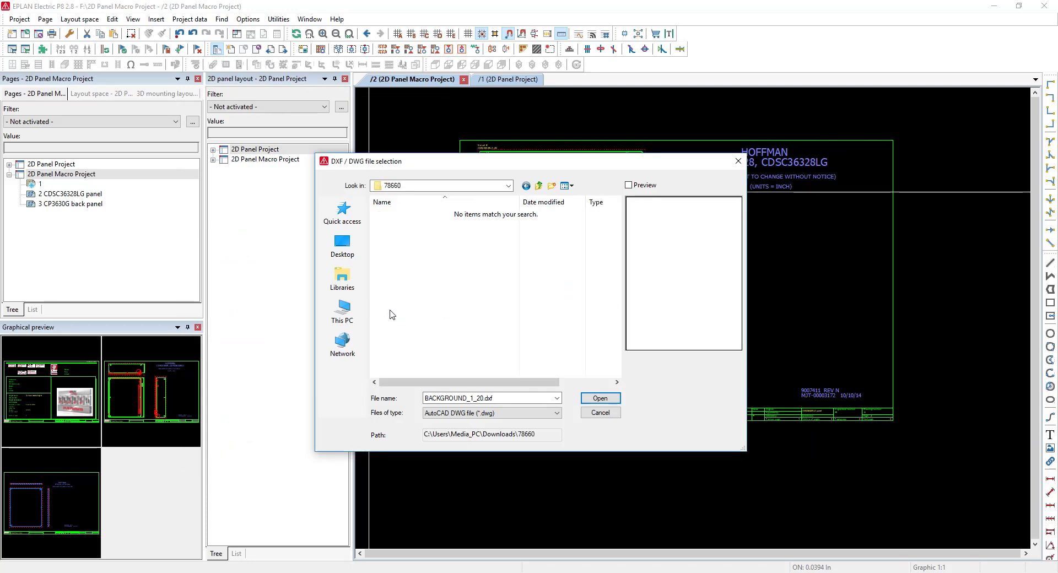
# Filter the selection to AutoCAD DXF files, enable the preview for 78660.dxf and load it for import
pyautogui.click(474, 413)
pyautogui.click(482, 423)
pyautogui.click(403, 214)
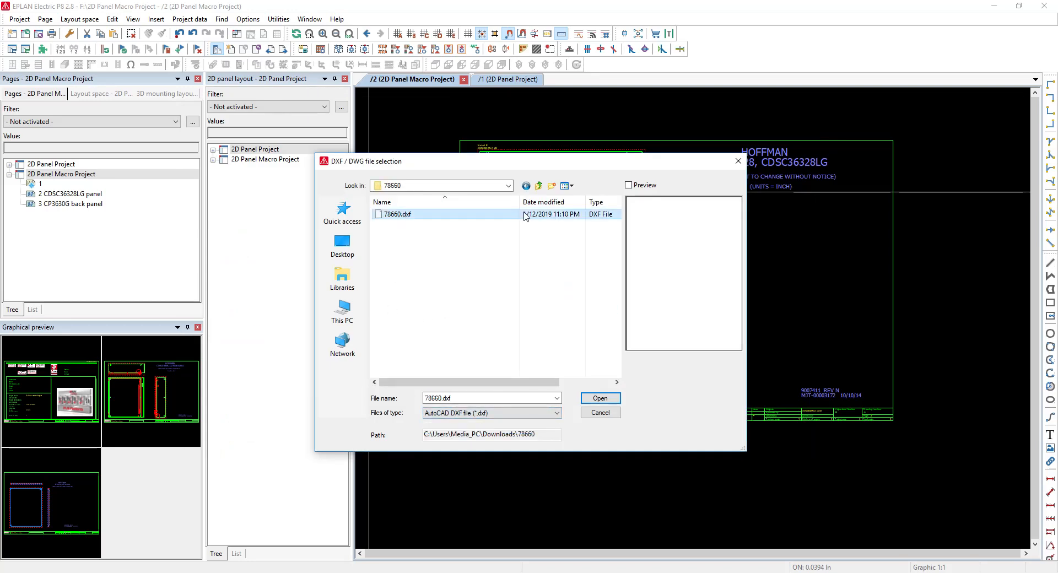
pyautogui.click(654, 187)
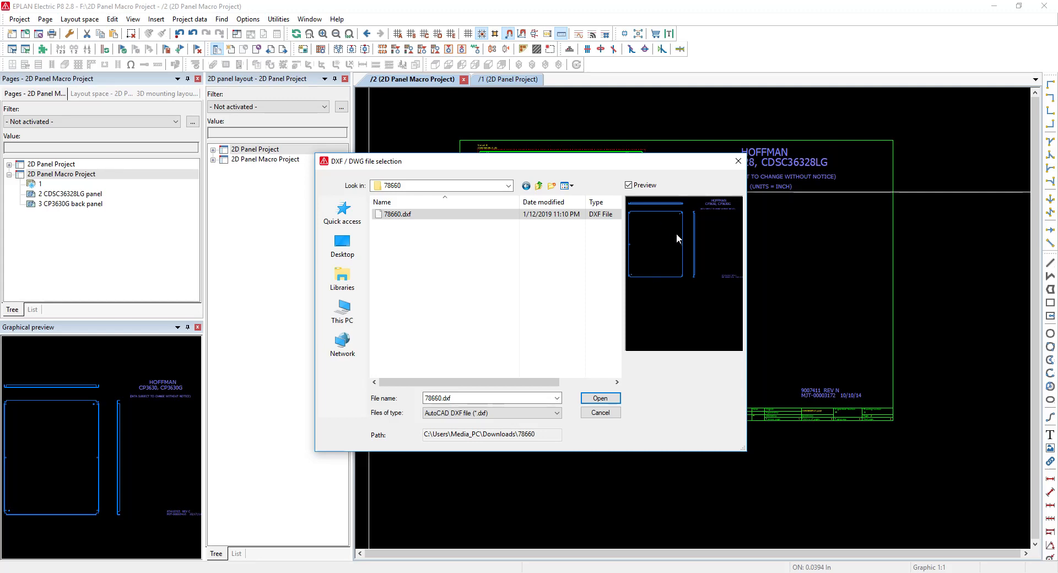
pyautogui.click(599, 398)
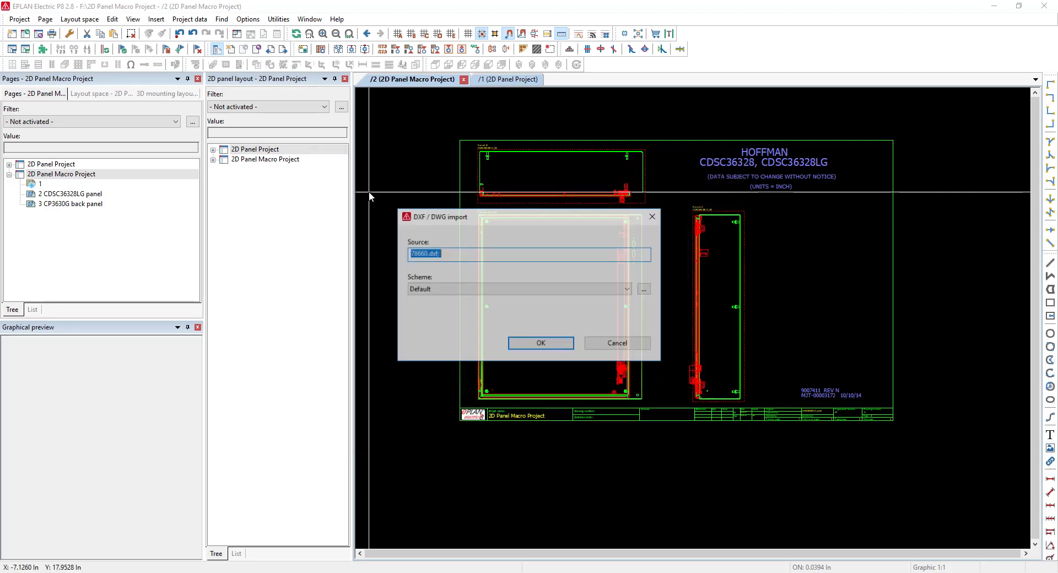
# Import 78660.dxf with the Default scheme and manual scaling of 10.2 in both directions, and cancel its placement on the page
pyautogui.click(546, 344)
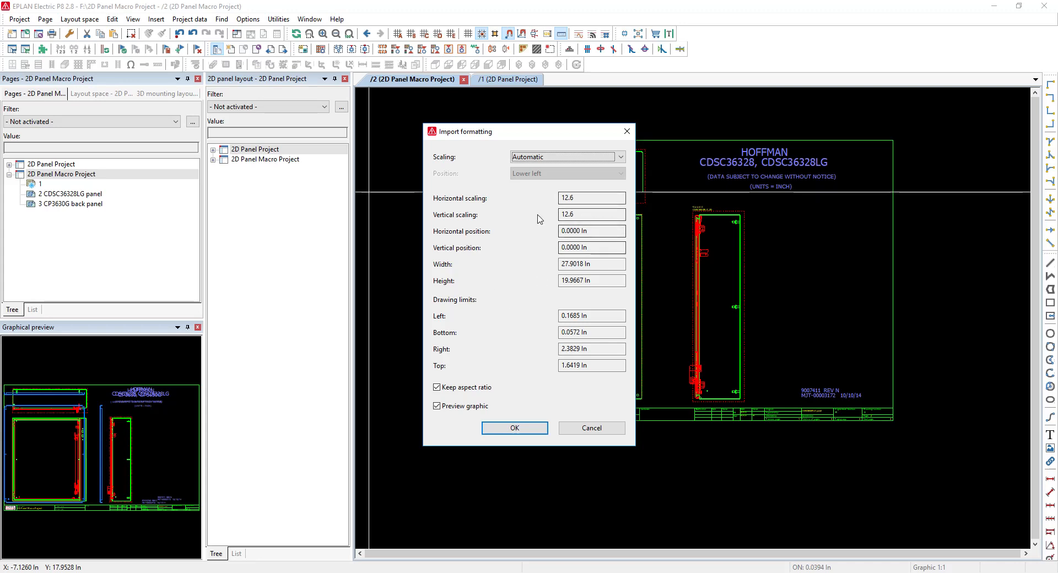
pyautogui.click(579, 158)
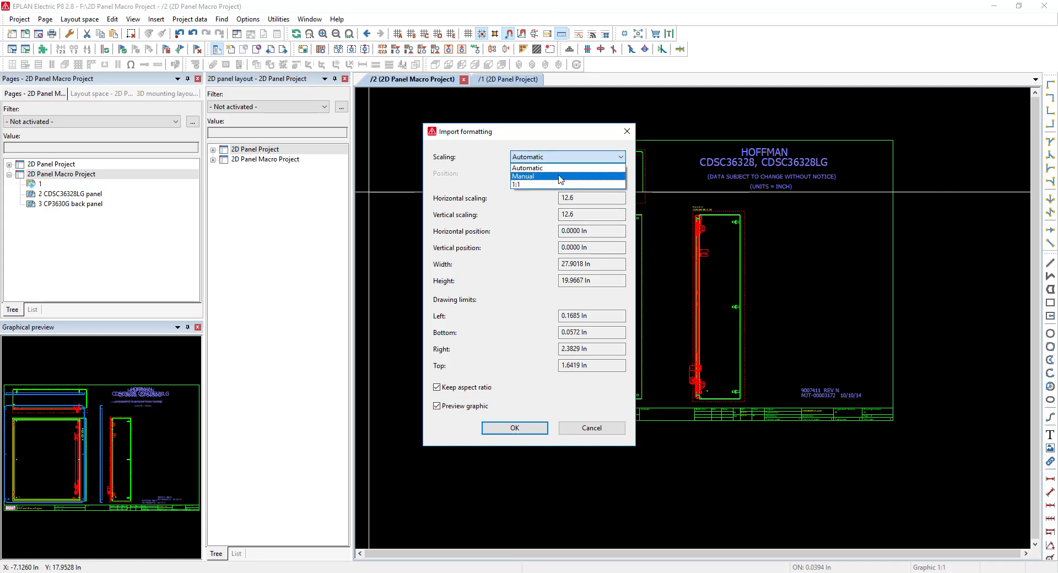
pyautogui.click(560, 177)
pyautogui.doubleClick(560, 198)
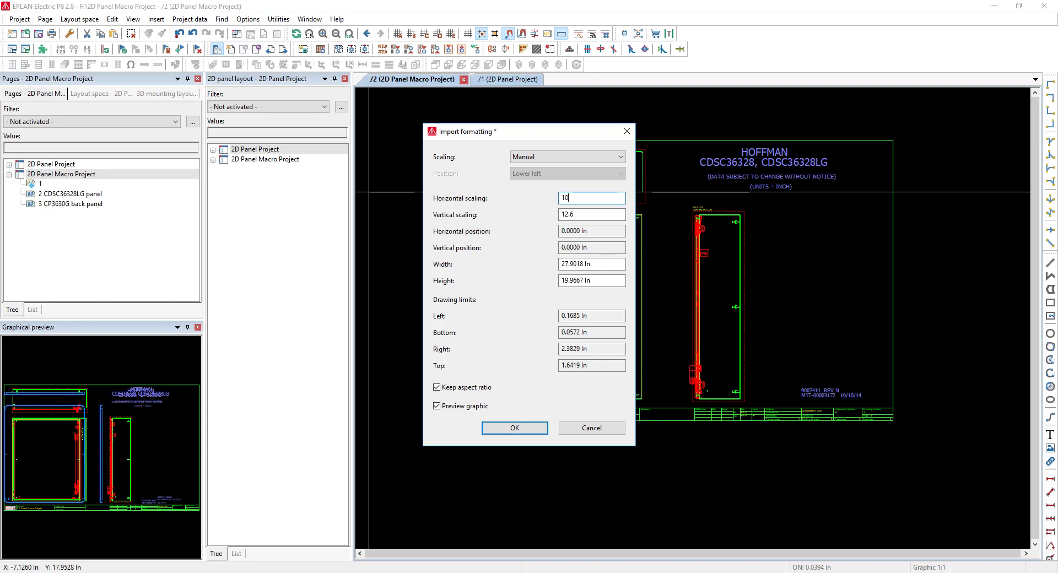
pyautogui.click(600, 213)
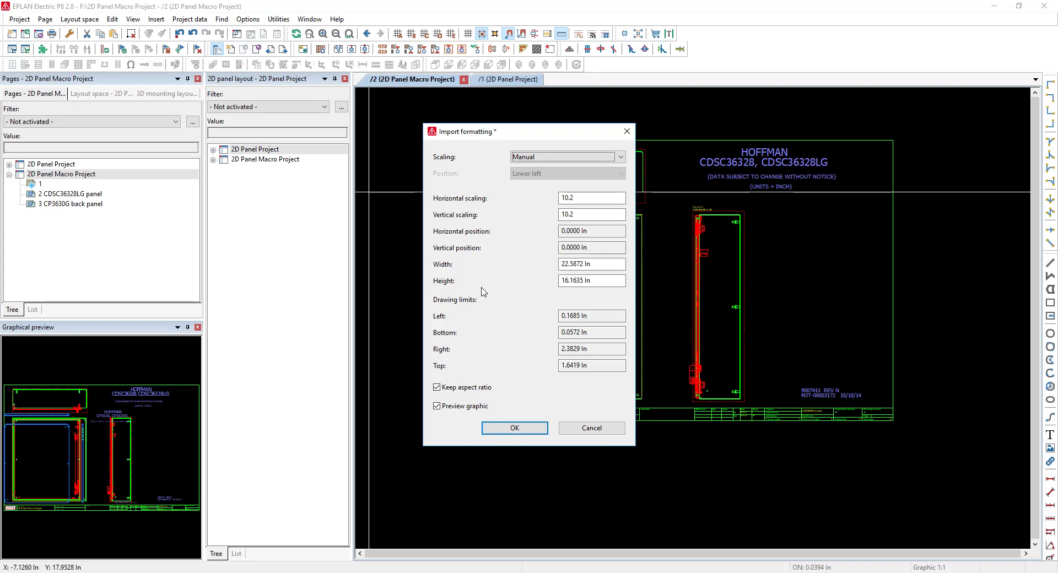
pyautogui.click(514, 429)
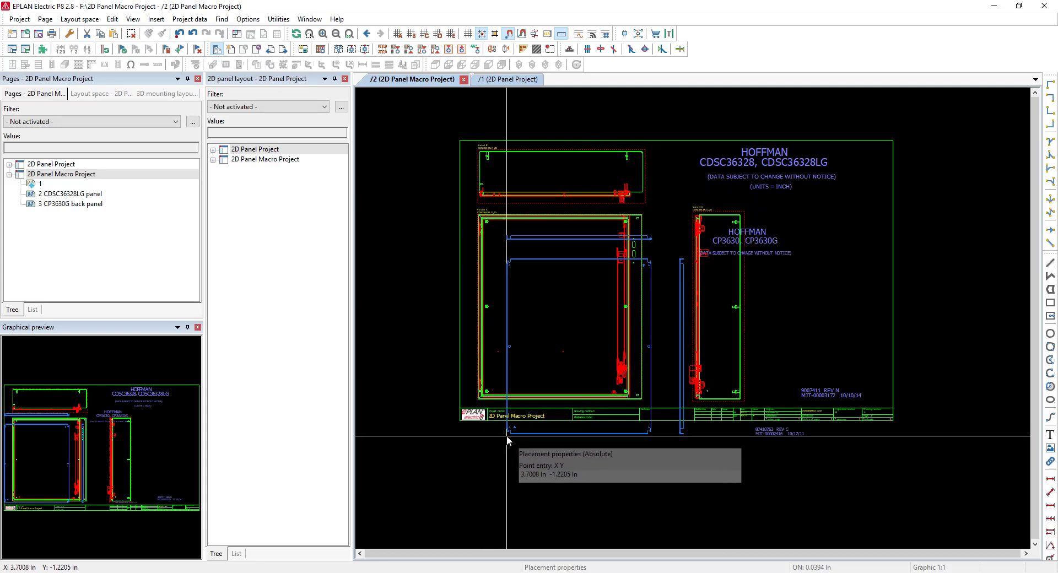
pyautogui.press('Escape')
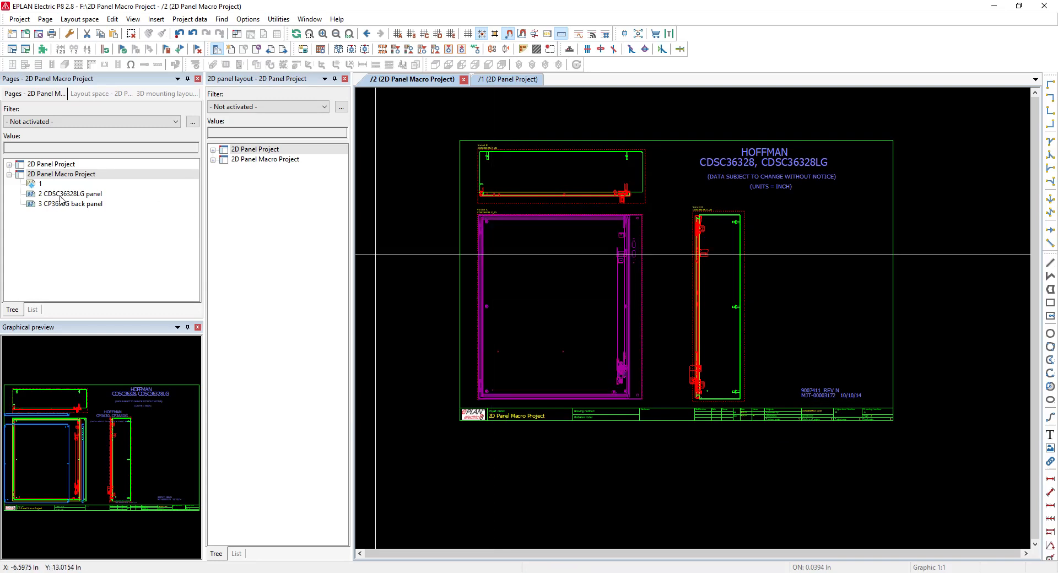
# Open the CP3630G back panel page, inspect the Variant A macro box's usage, name and variant properties, and close them without changes
pyautogui.click(61, 194)
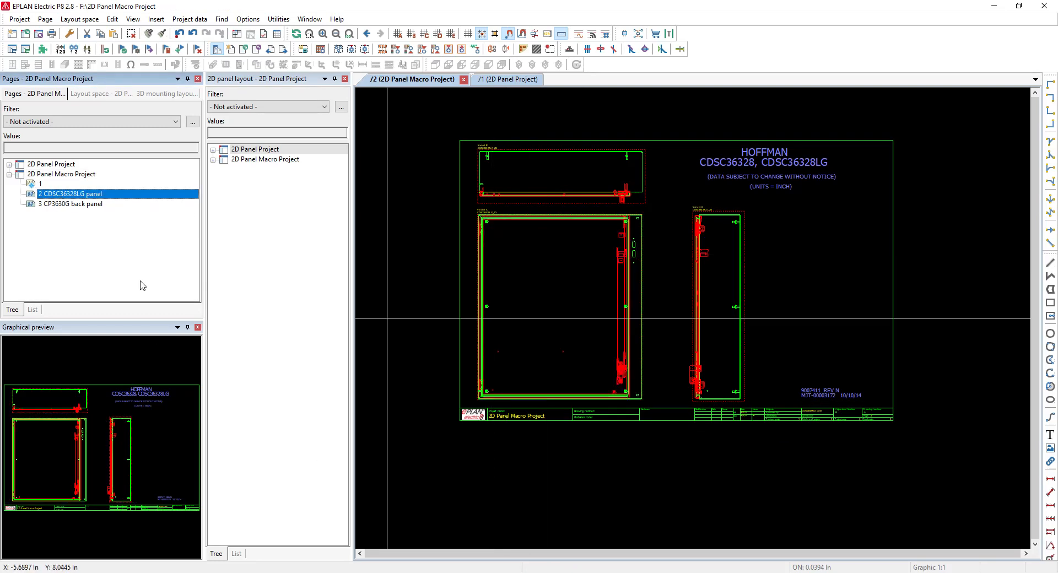
pyautogui.doubleClick(72, 204)
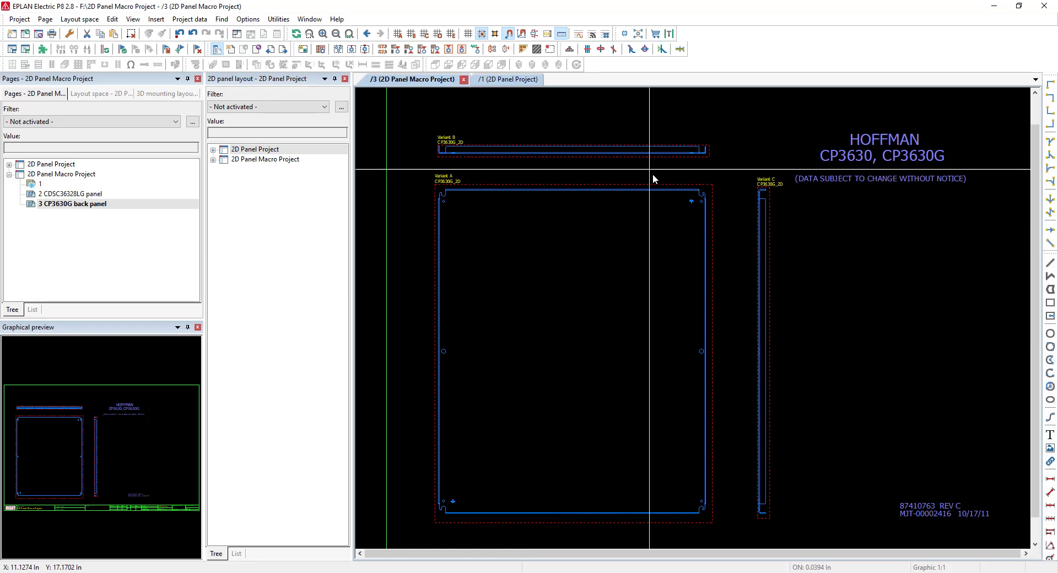
pyautogui.scroll(2, 419, 174)
pyautogui.doubleClick(457, 183)
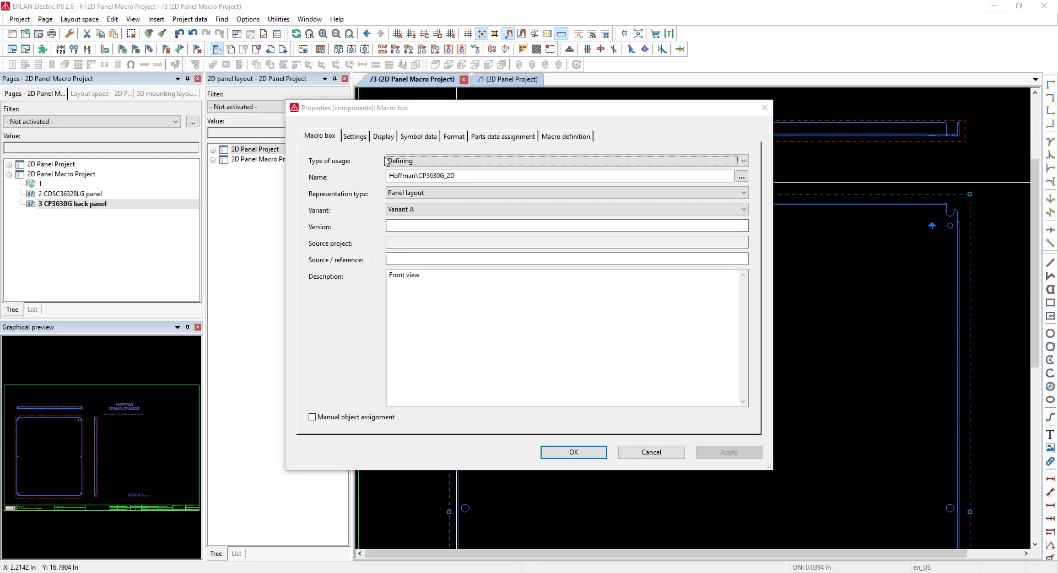
pyautogui.doubleClick(450, 180)
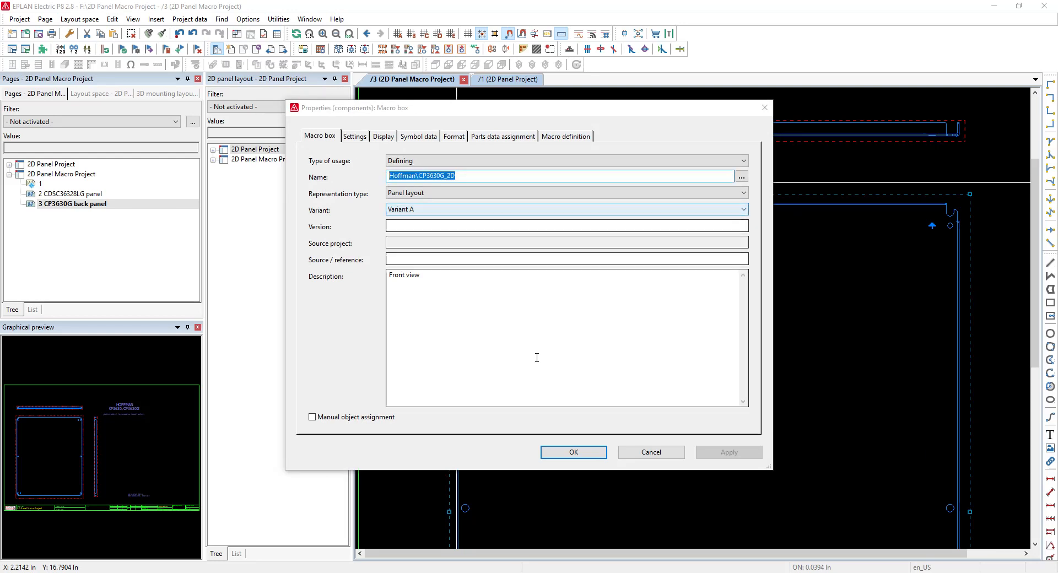
pyautogui.click(639, 455)
# Examine the Variant A, Variant B and Variant C macro boxes around the back panel's three views
pyautogui.scroll(-2, 455, 189)
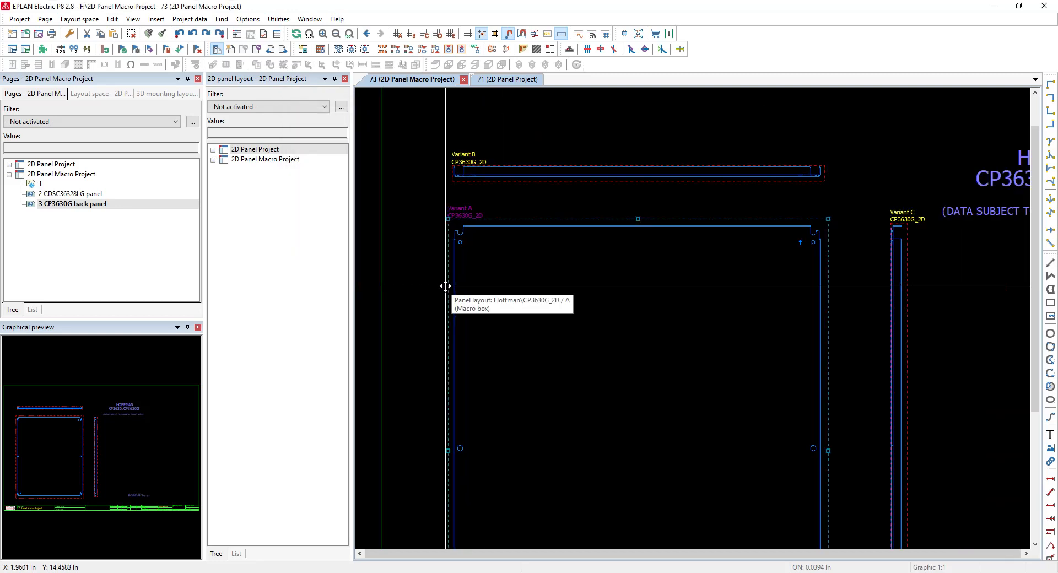
pyautogui.scroll(2, 492, 246)
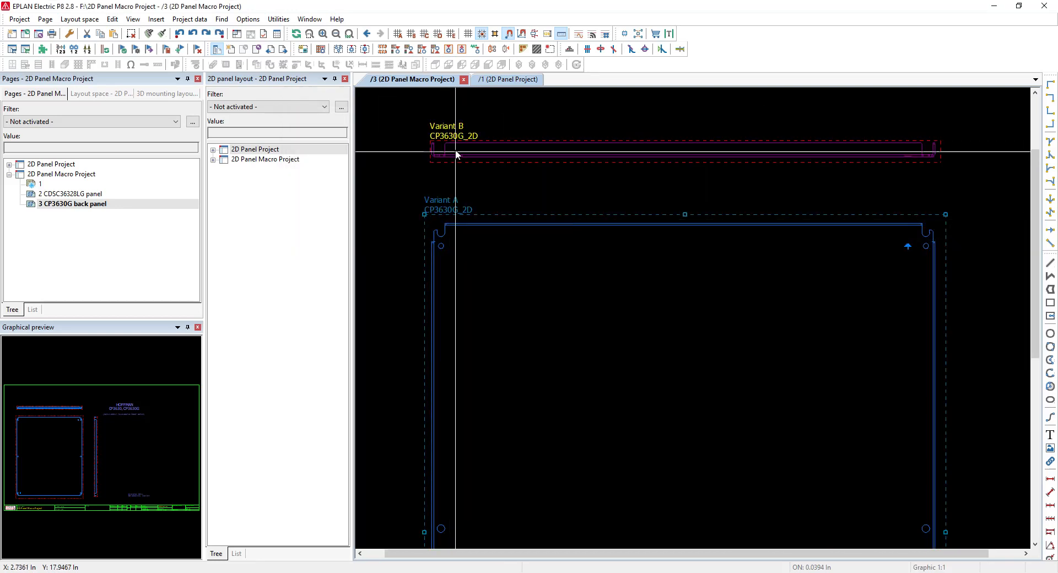
pyautogui.scroll(-2, 418, 143)
pyautogui.scroll(2, 806, 254)
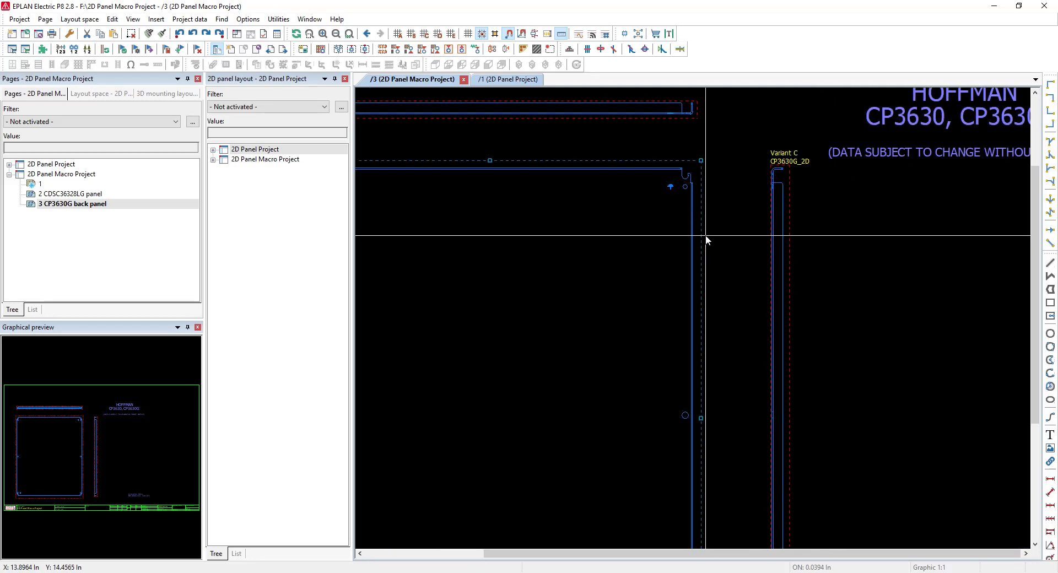
pyautogui.scroll(-2, 746, 250)
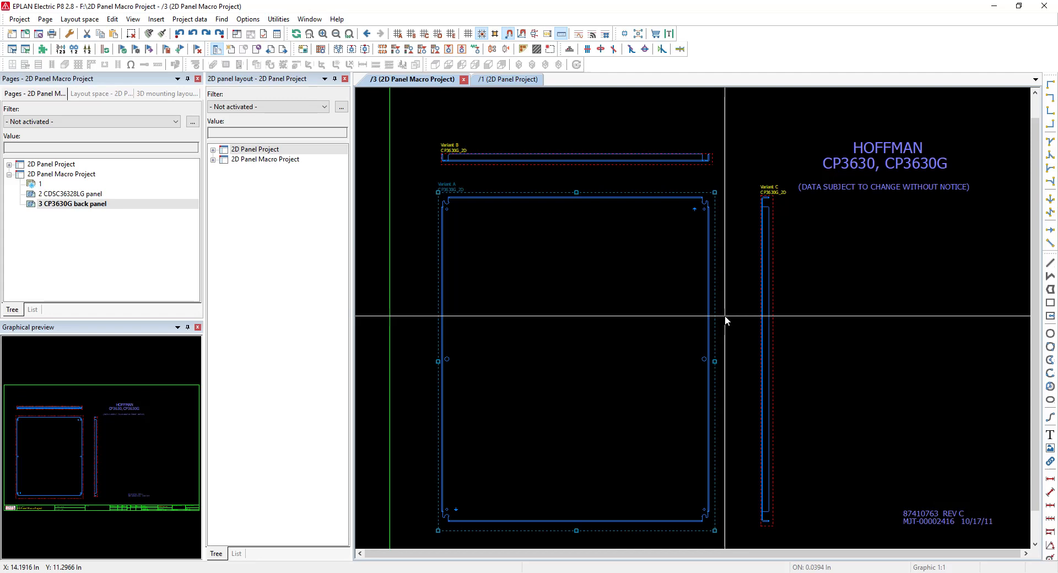
pyautogui.click(808, 284)
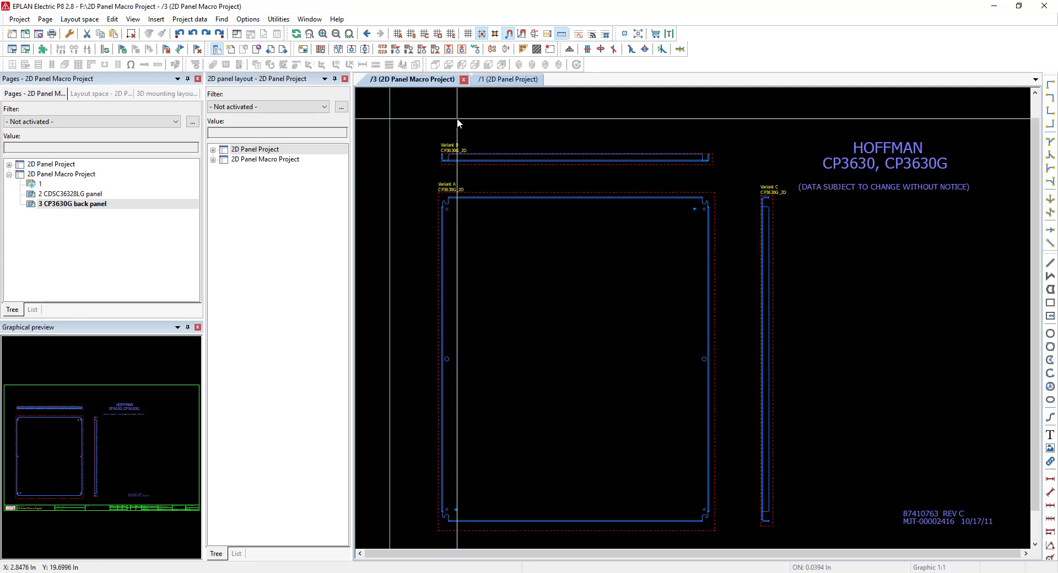
# Set up automatic macro generation for the entire 2D Panel Macro Project with overwriting of existing macros, and cancel it
pyautogui.click(102, 206)
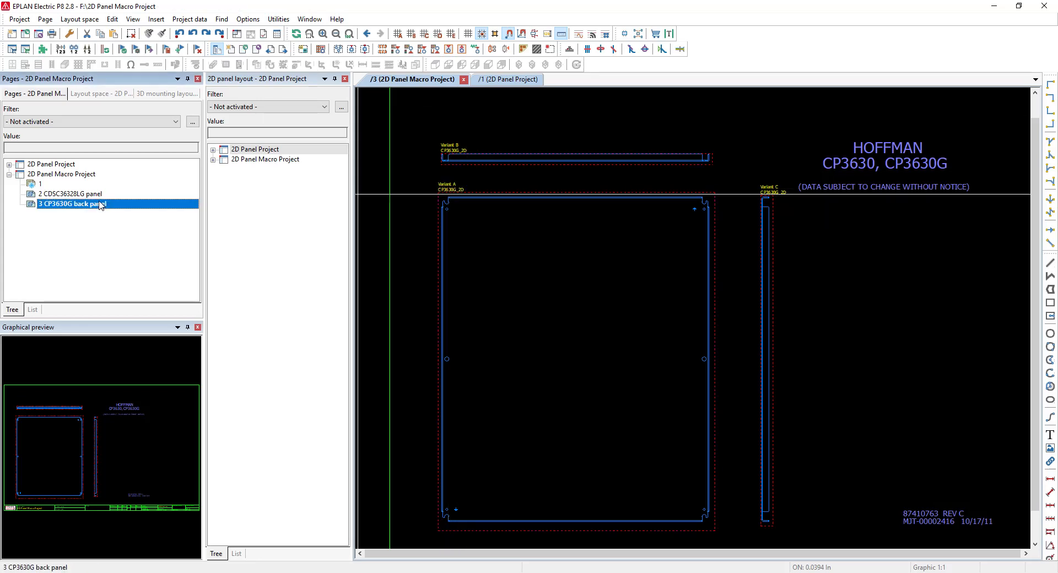
pyautogui.click(189, 19)
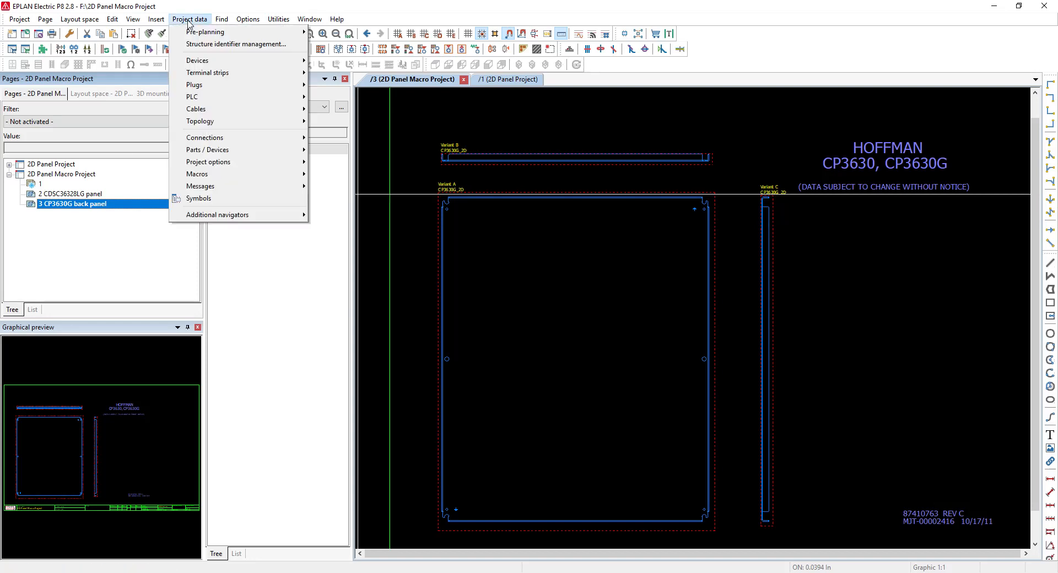
pyautogui.moveTo(237, 177)
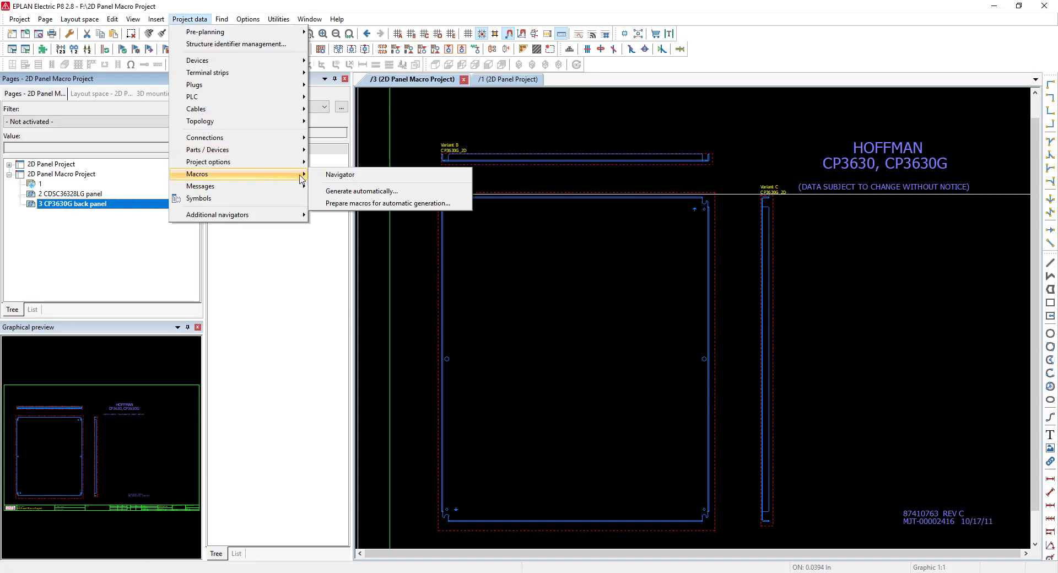
pyautogui.click(357, 188)
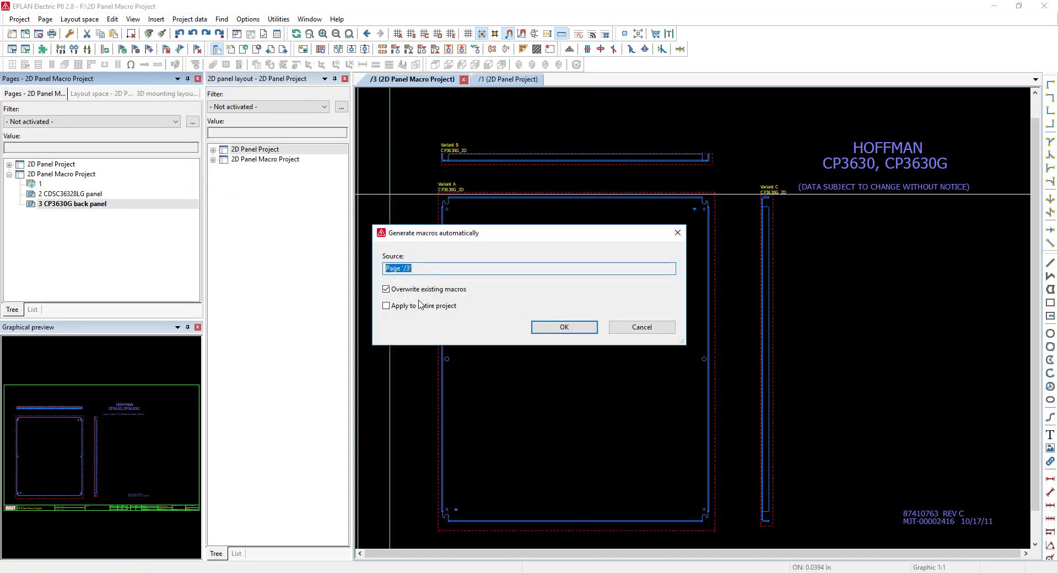
pyautogui.click(404, 307)
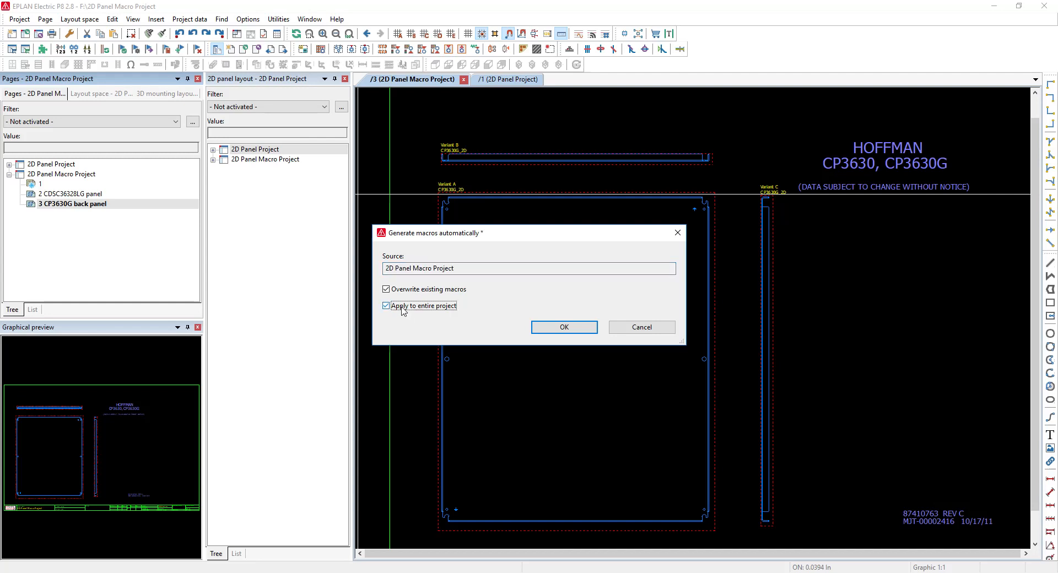
pyautogui.click(613, 326)
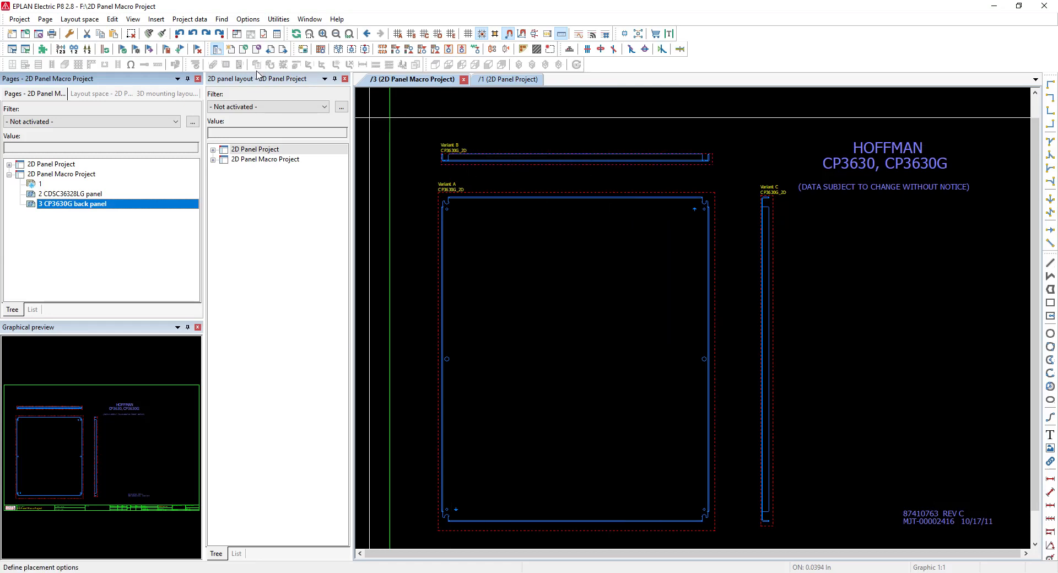
# Open the parts management
pyautogui.click(283, 21)
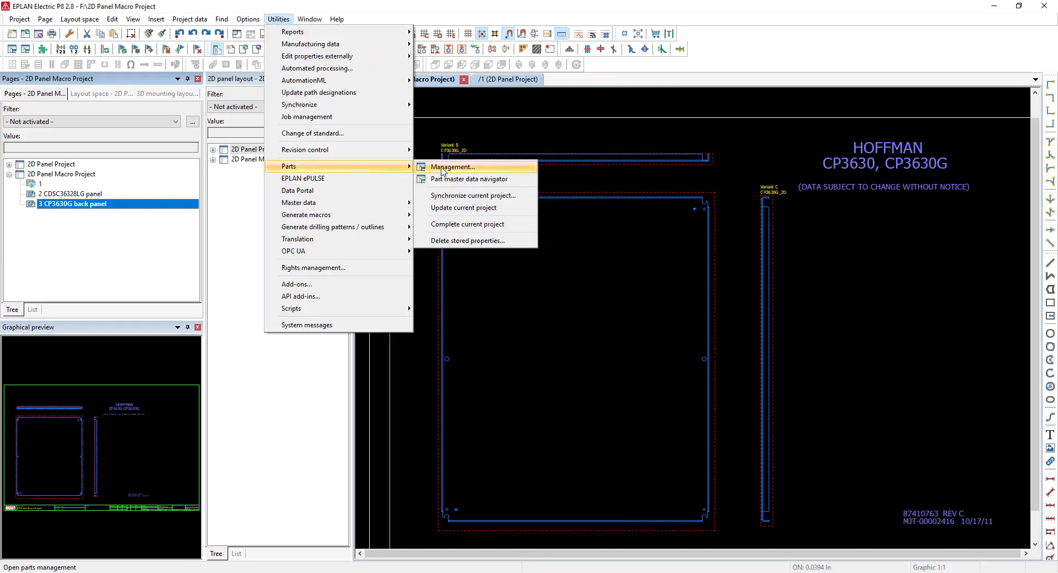
pyautogui.click(445, 166)
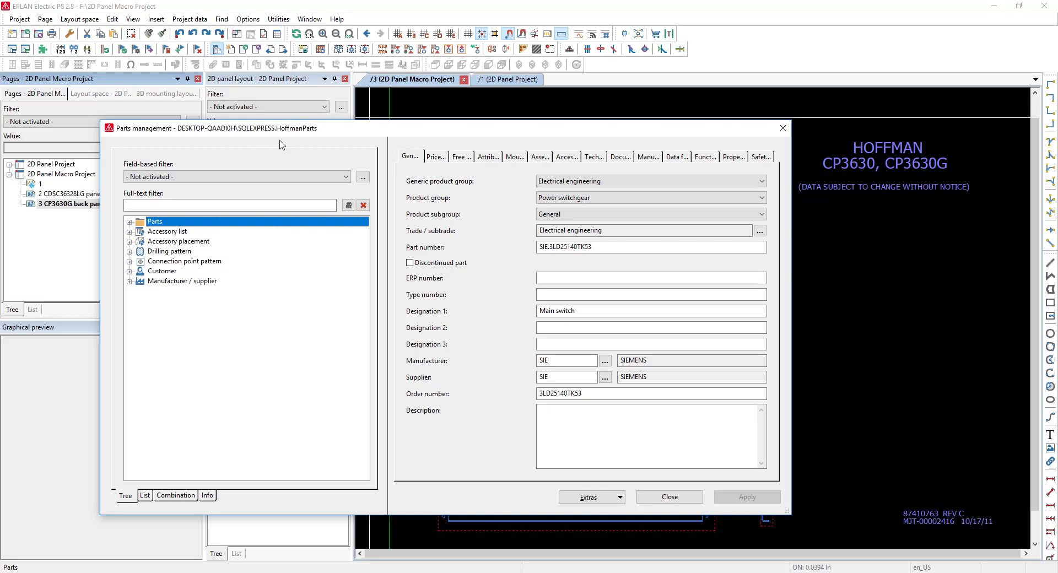
# Switch to Chrome and look up the Installation and administration page of the EPLAN Information Portal for the SQL Server changeover documents
pyautogui.moveTo(120, 572)
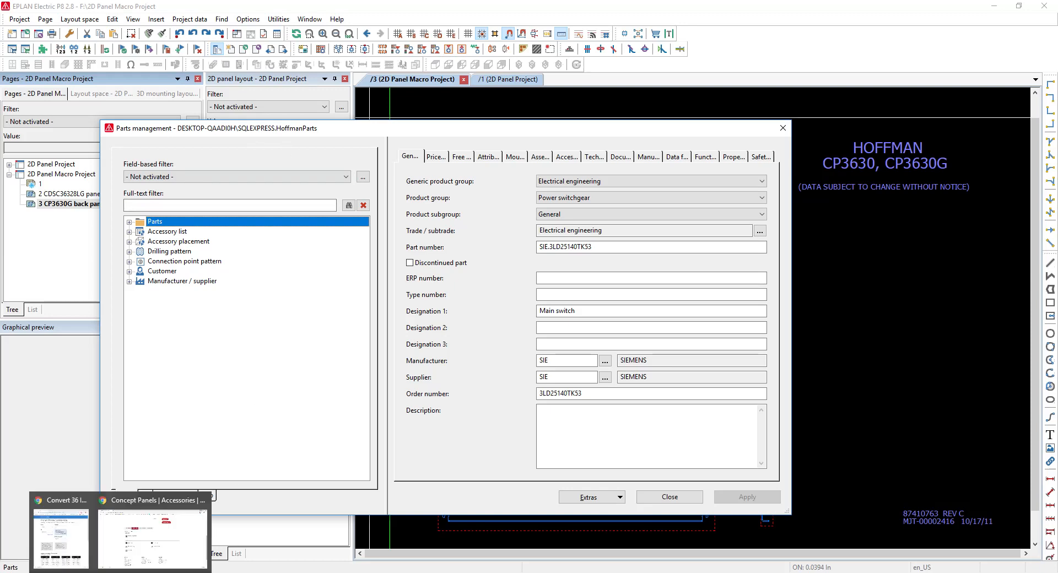
pyautogui.moveTo(1057, 77)
pyautogui.mouseDown()
pyautogui.moveTo(574, 78)
pyautogui.moveTo(551, 61)
pyautogui.moveTo(1057, 94)
pyautogui.mouseUp()
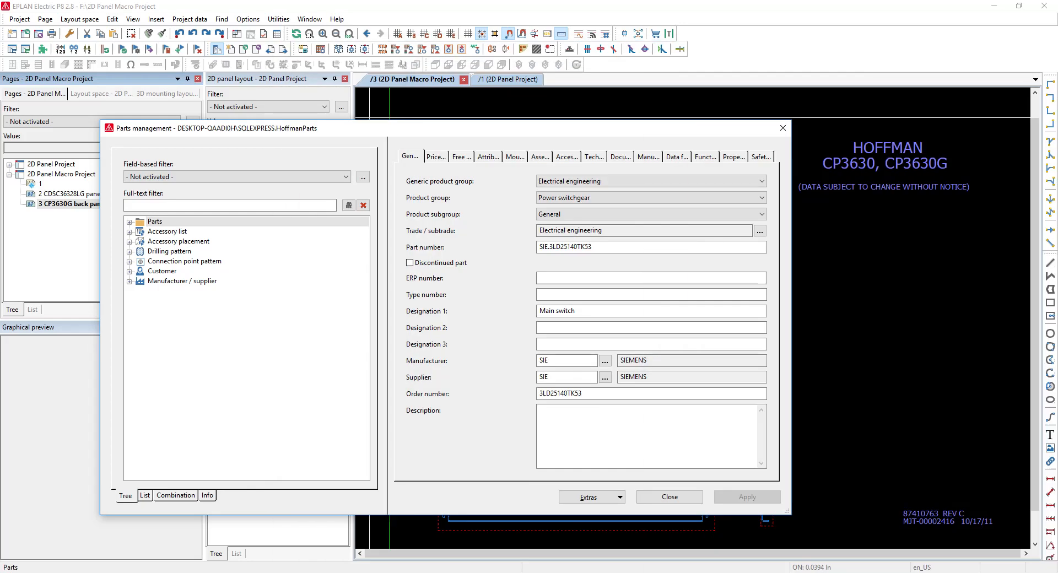
pyautogui.moveTo(121, 572)
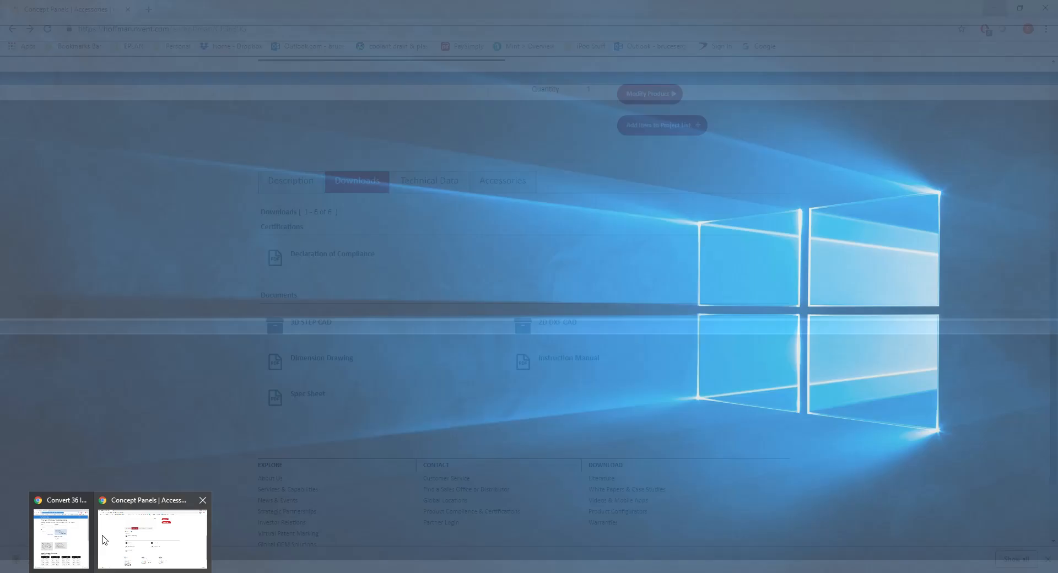
pyautogui.click(140, 531)
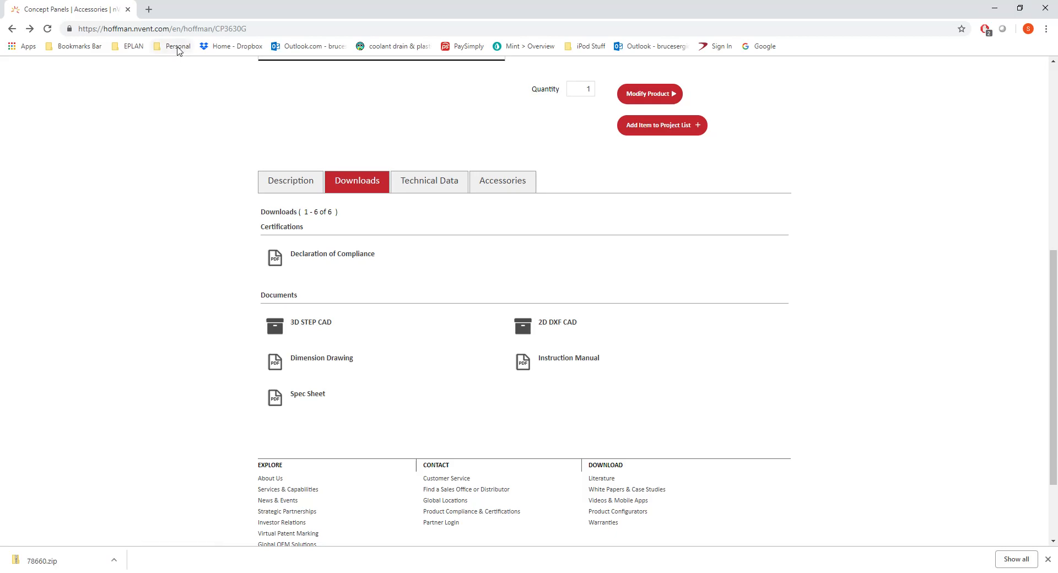
pyautogui.click(138, 47)
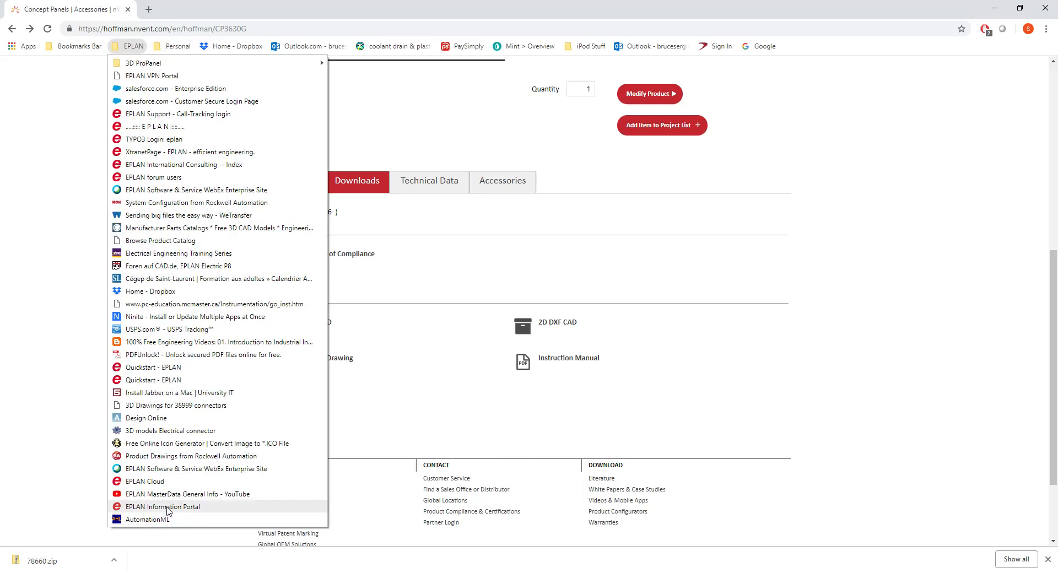
pyautogui.click(165, 510)
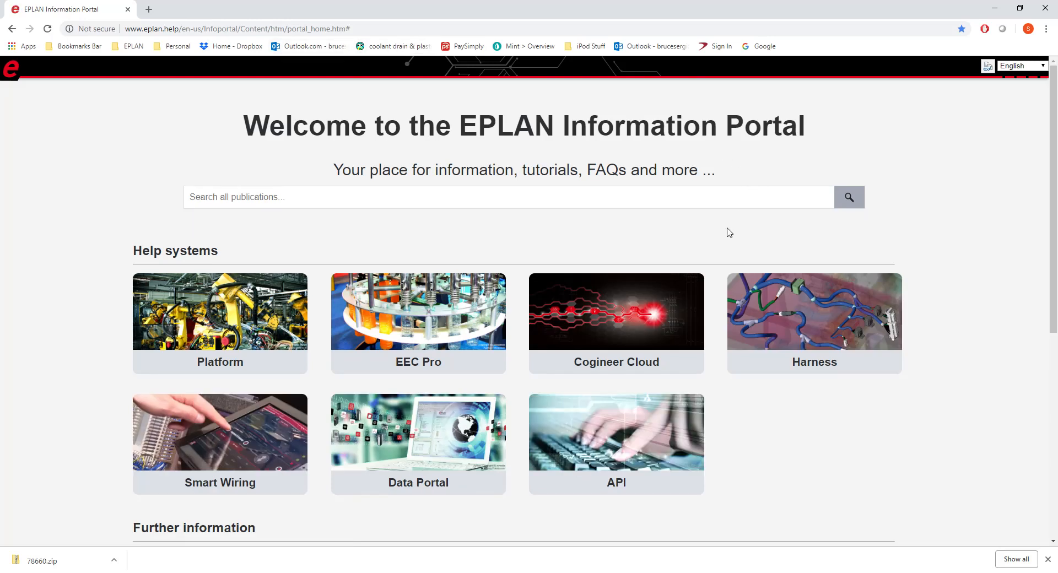
pyautogui.scroll(-7, 670, 239)
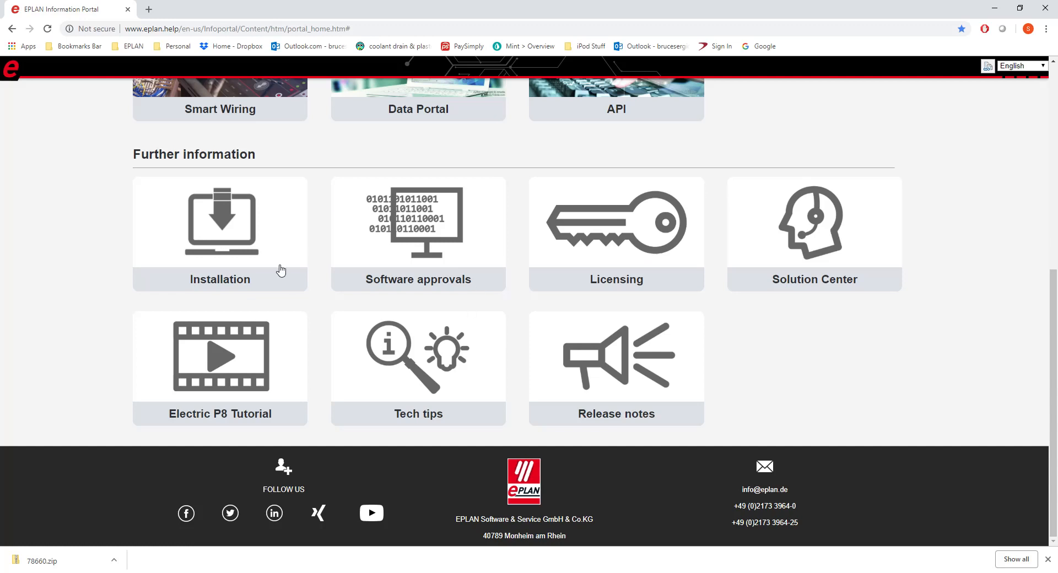
pyautogui.click(235, 256)
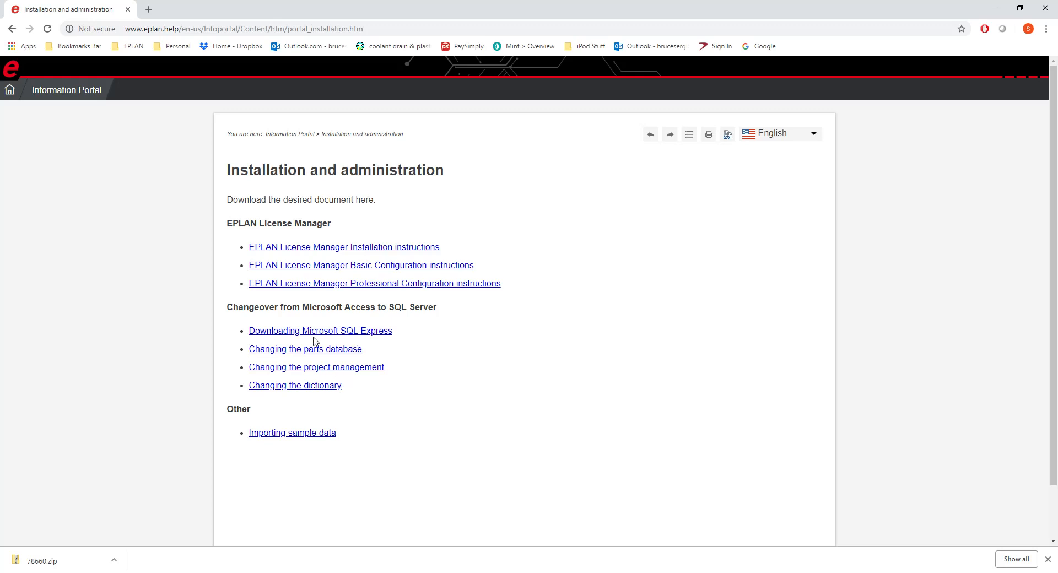
# Return to the EPLAN parts management and select the HOF.CP3630G part among the mechanical Enclosure components
pyautogui.click(995, 8)
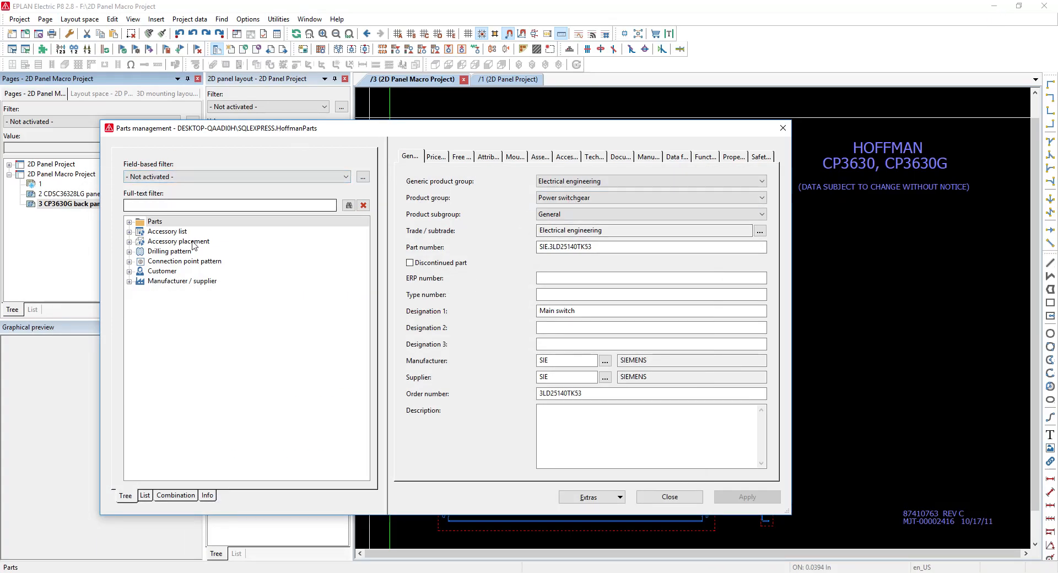
pyautogui.doubleClick(156, 223)
pyautogui.click(176, 243)
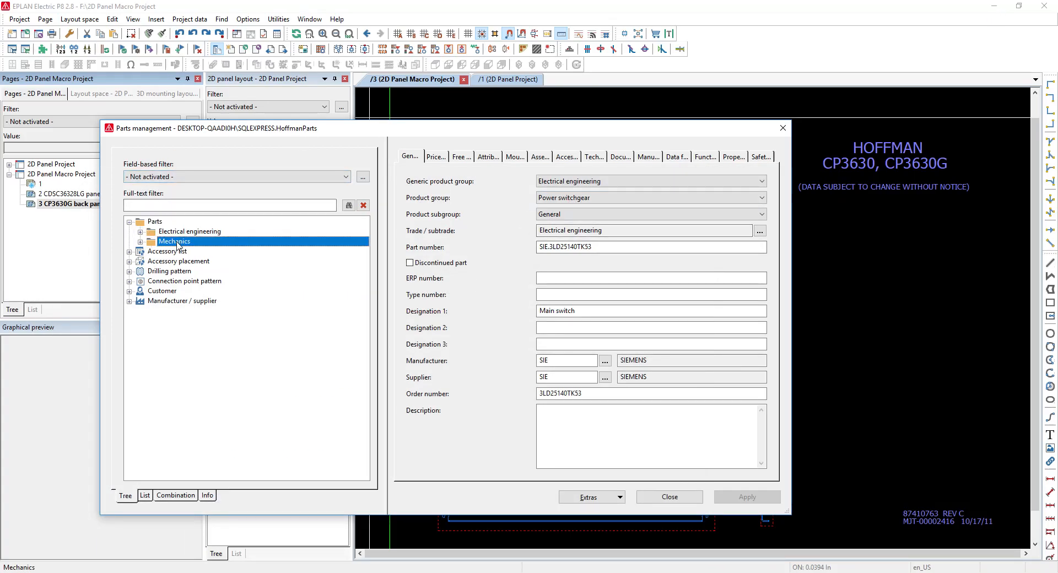
pyautogui.doubleClick(177, 242)
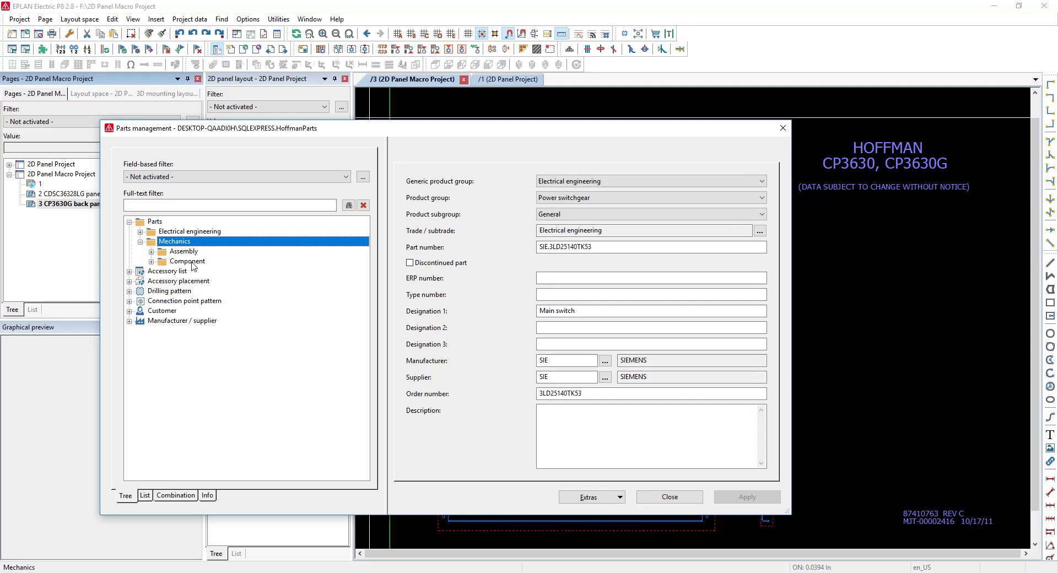
pyautogui.doubleClick(189, 262)
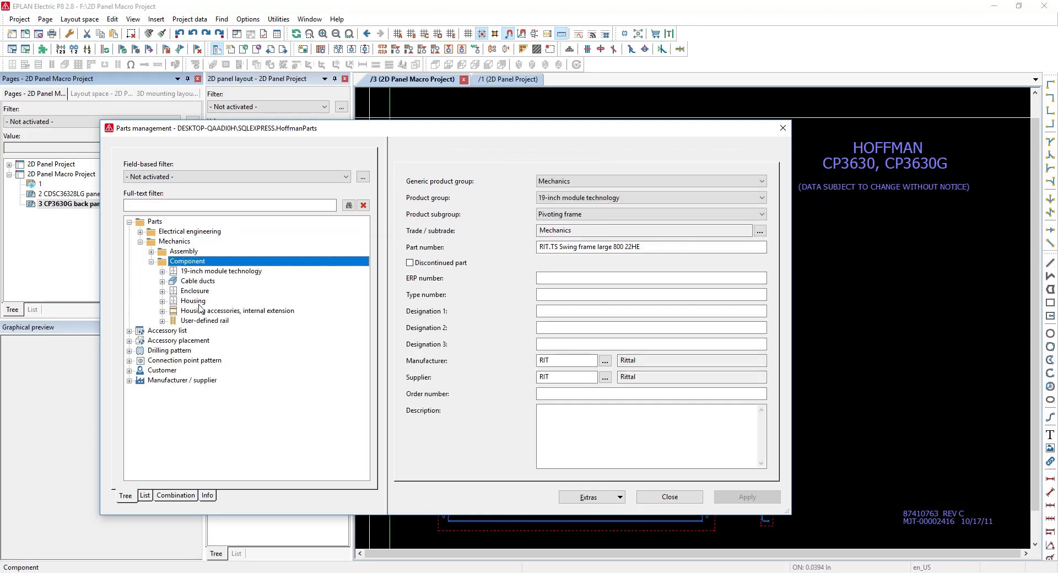
pyautogui.doubleClick(194, 301)
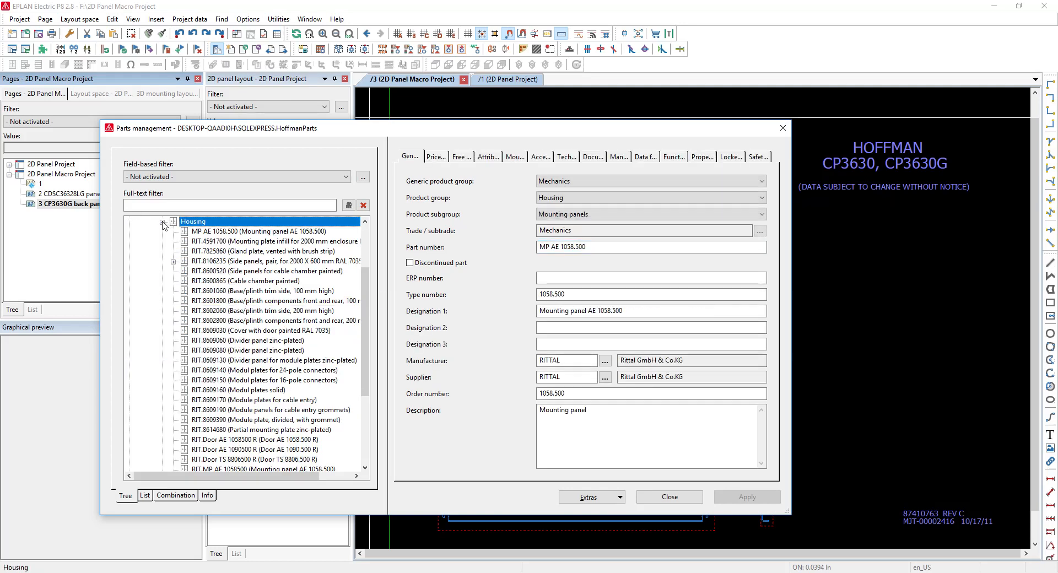
pyautogui.click(162, 222)
pyautogui.doubleClick(195, 290)
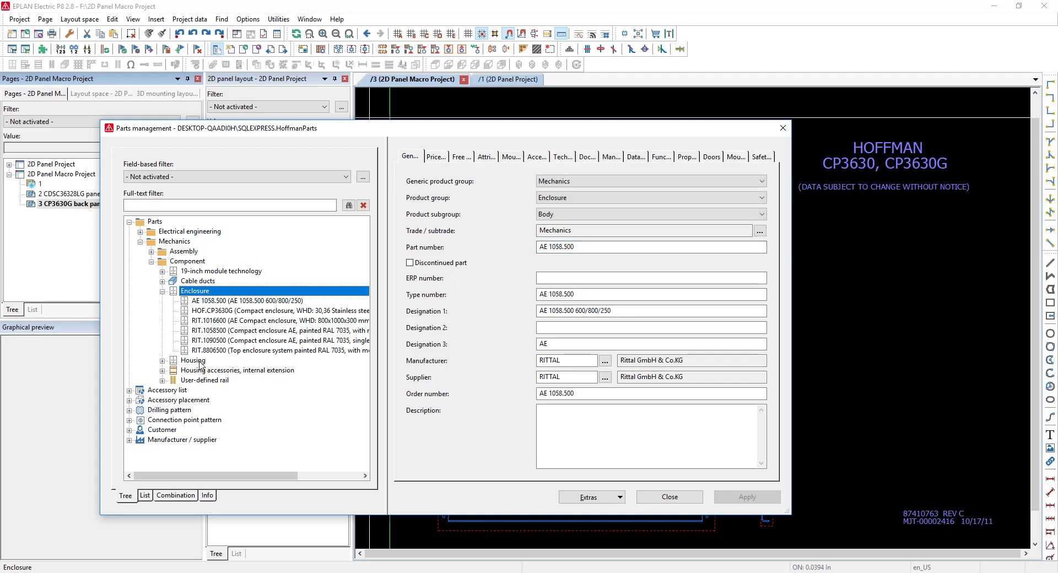
pyautogui.click(234, 301)
pyautogui.click(233, 310)
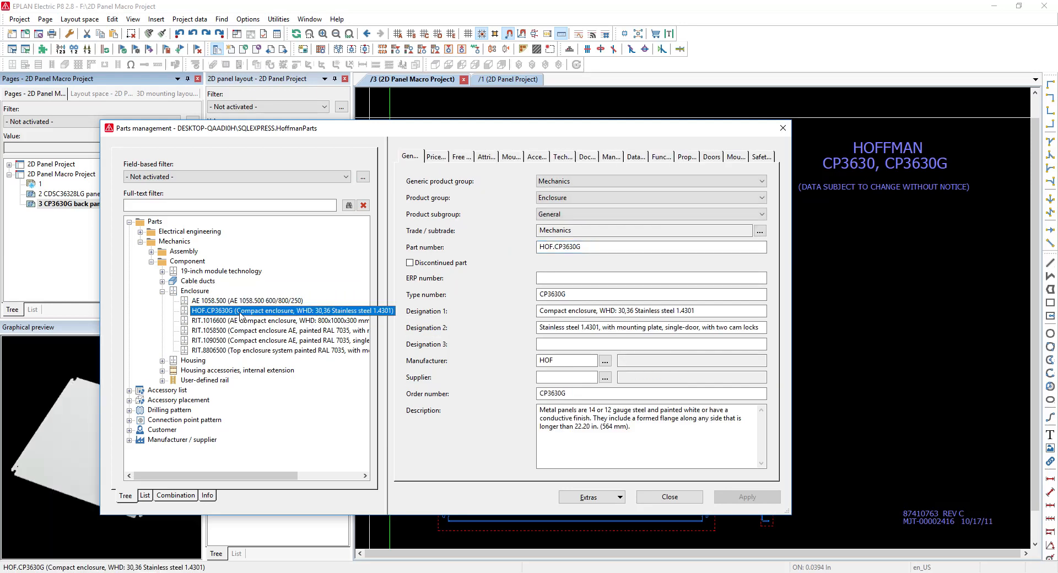
# Examine the part number and type number in the general data of the HOF.CP3630G part
pyautogui.moveTo(342, 130); pyautogui.dragTo(455, 101)
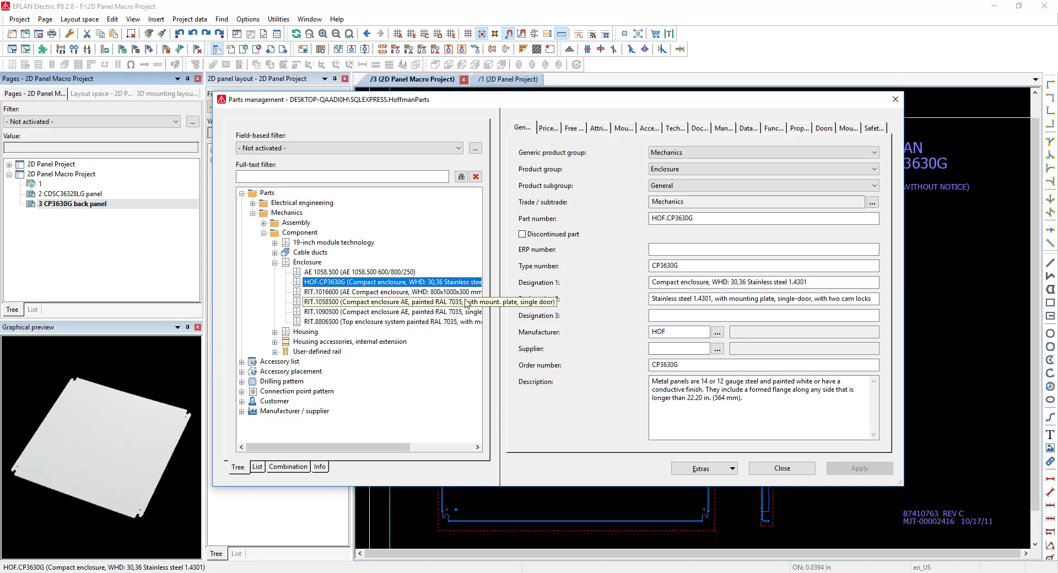
pyautogui.doubleClick(670, 219)
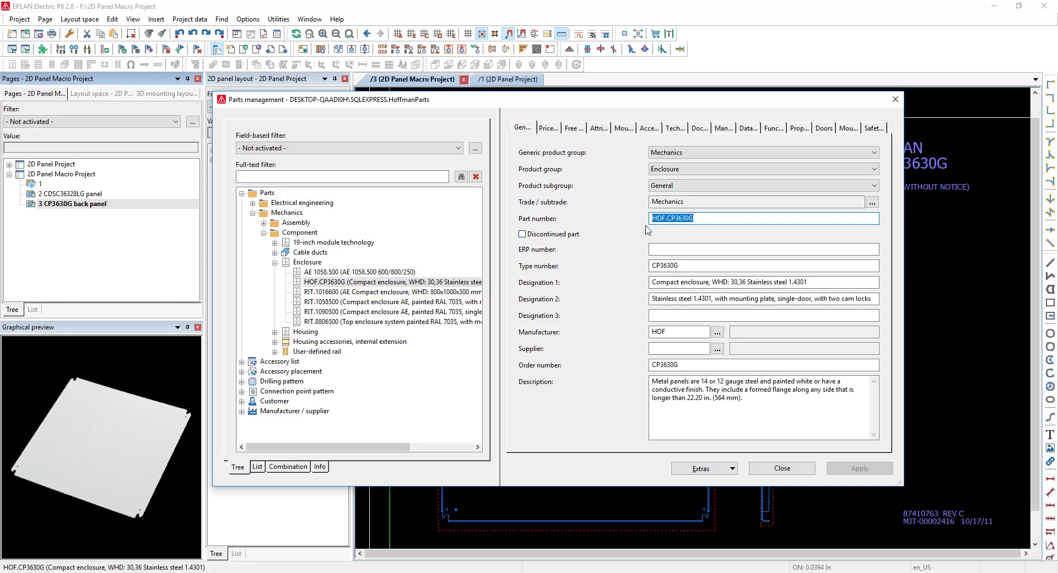
pyautogui.doubleClick(670, 266)
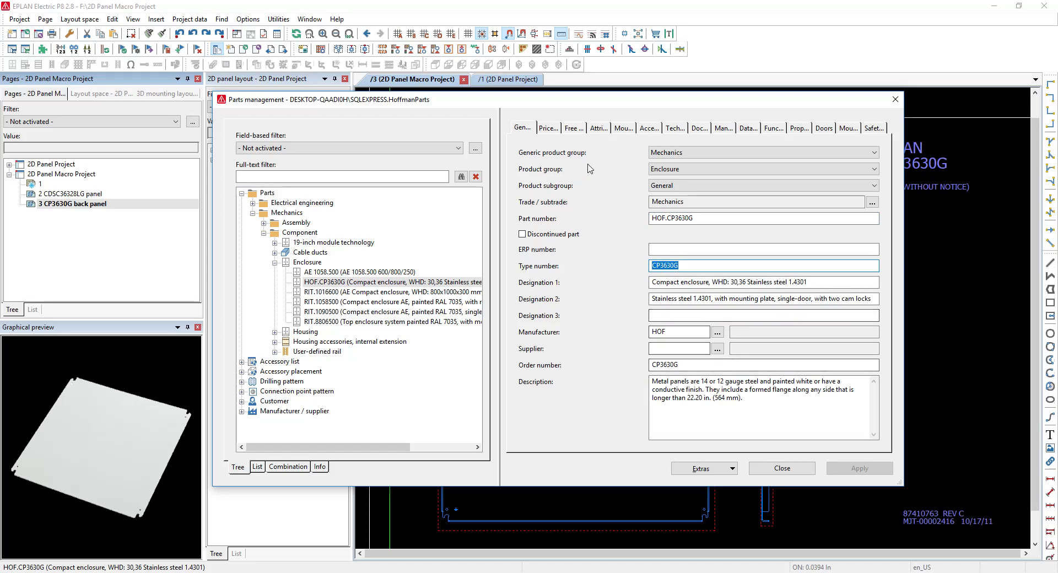
# Examine the mounting data of the HOF.CP3630G part, including its assigned graphical macro and image file
pyautogui.click(623, 128)
pyautogui.click(738, 265)
pyautogui.doubleClick(738, 265)
pyautogui.click(873, 267)
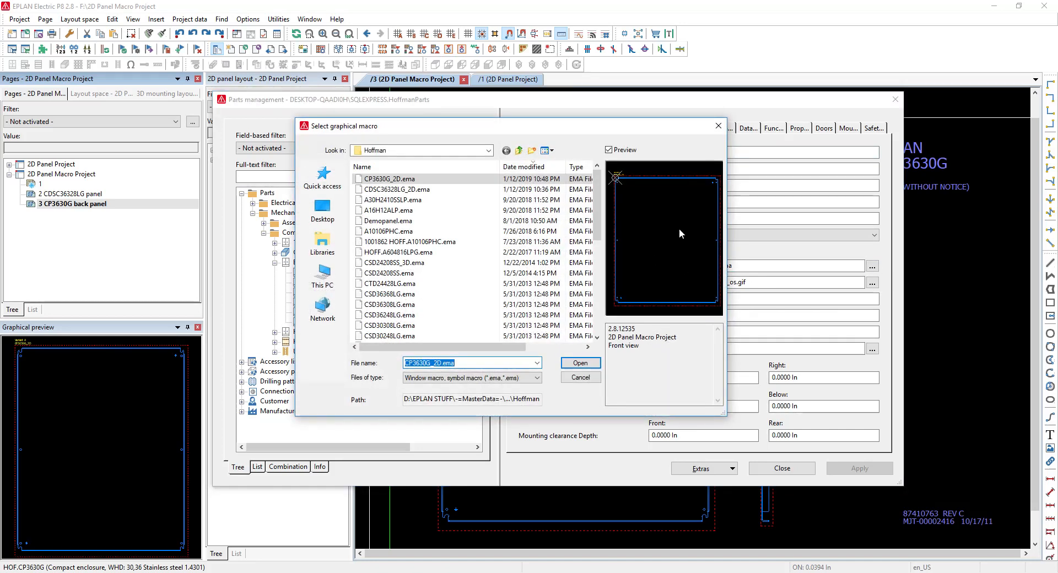
pyautogui.click(580, 378)
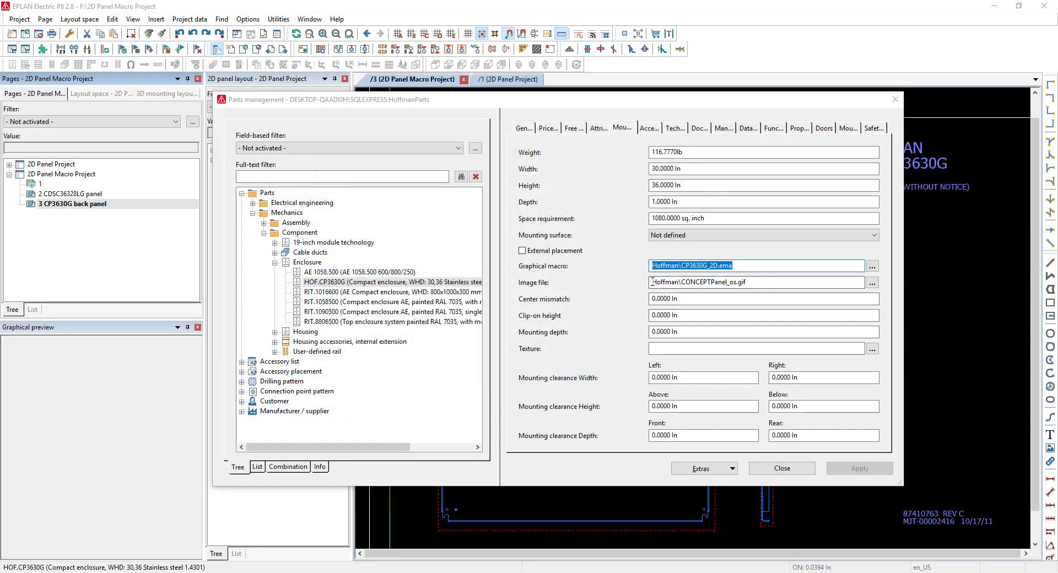
pyautogui.click(873, 282)
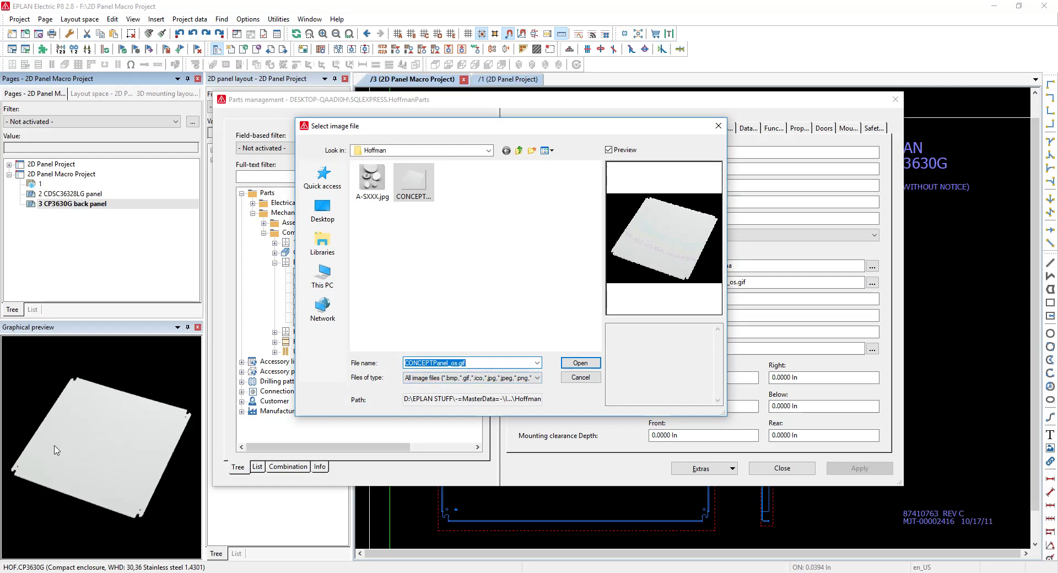
pyautogui.click(581, 379)
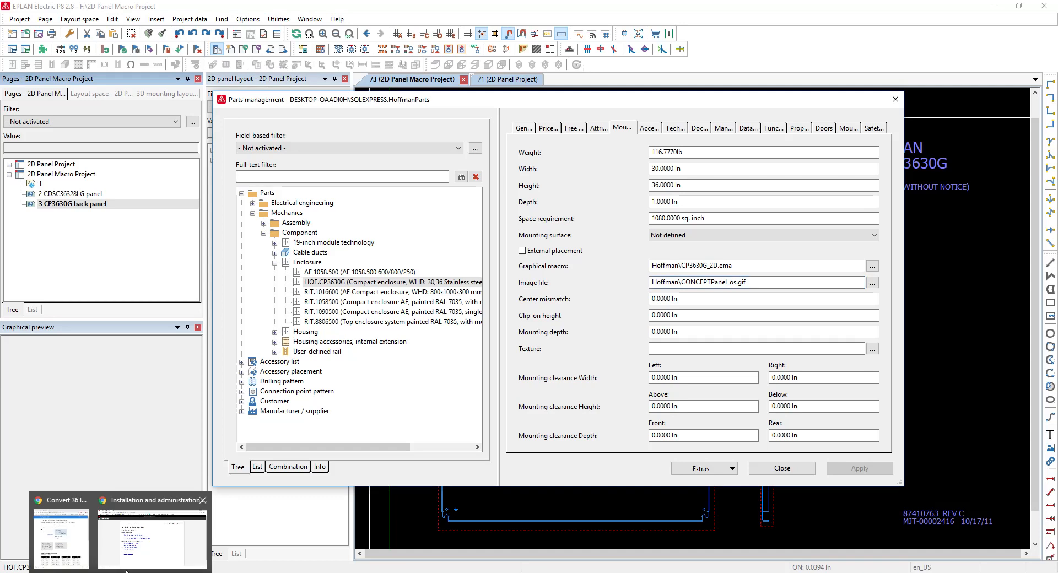
# Switch to Chrome, return to the Hoffman CP3630G product page and look up the save options for the panel image
pyautogui.click(110, 558)
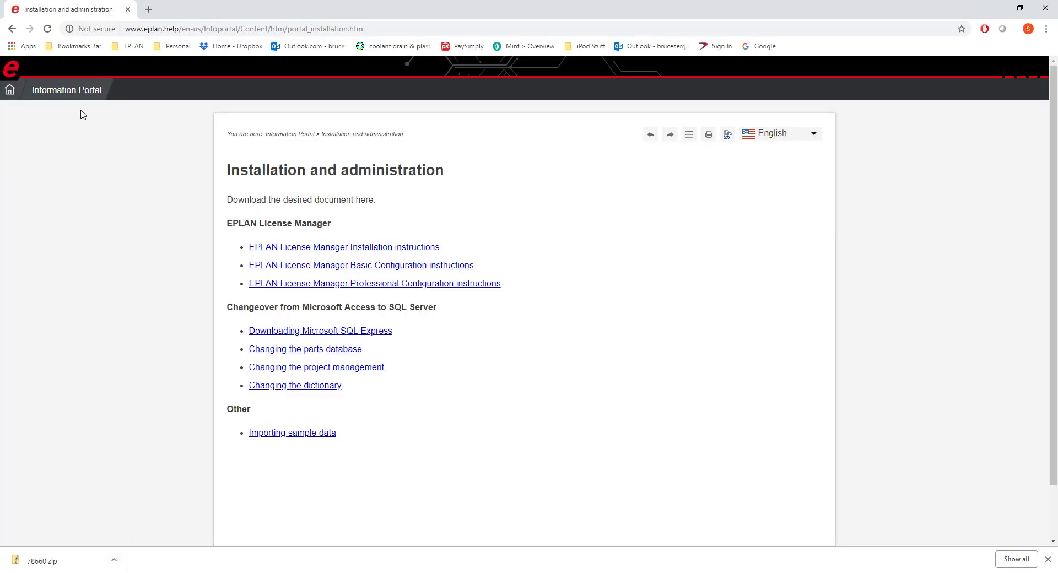
pyautogui.click(12, 28)
pyautogui.click(13, 32)
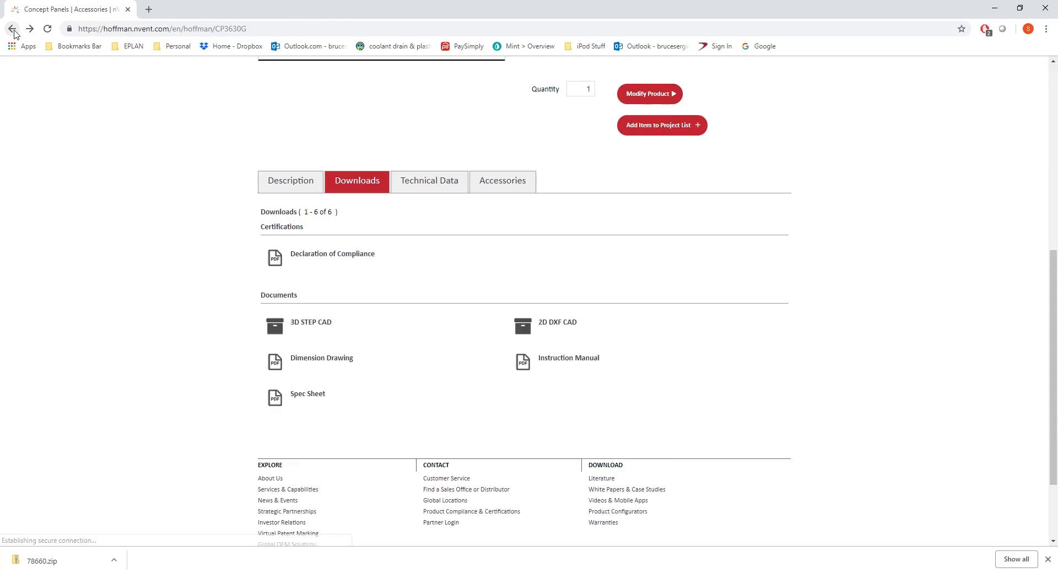
pyautogui.rightClick(373, 291)
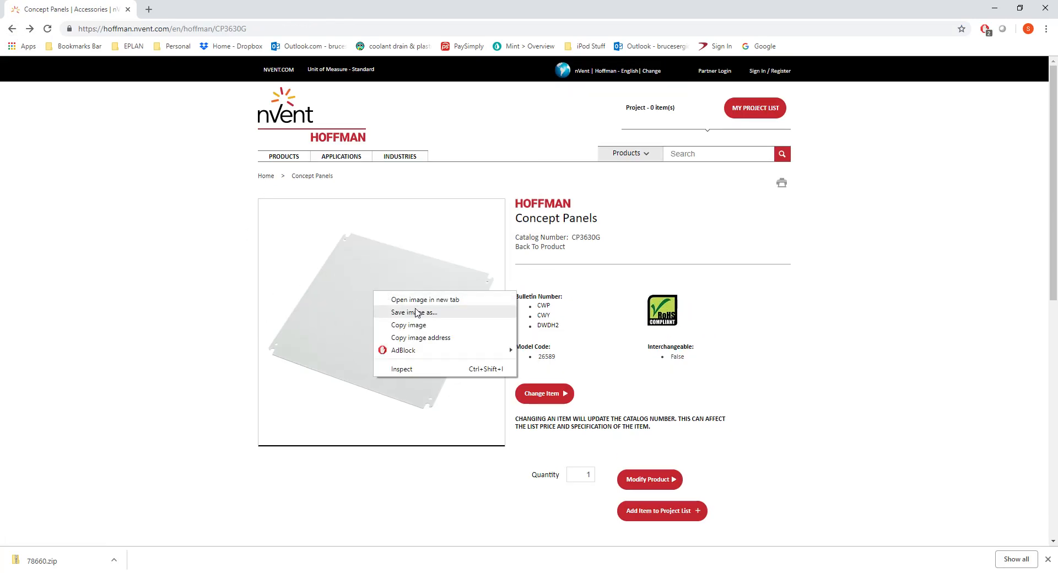
# Return to EPLAN, examine the remaining accessory, technical, document, manufacturing, function and property data of HOF.CP3630G, and close the parts management
pyautogui.click(995, 9)
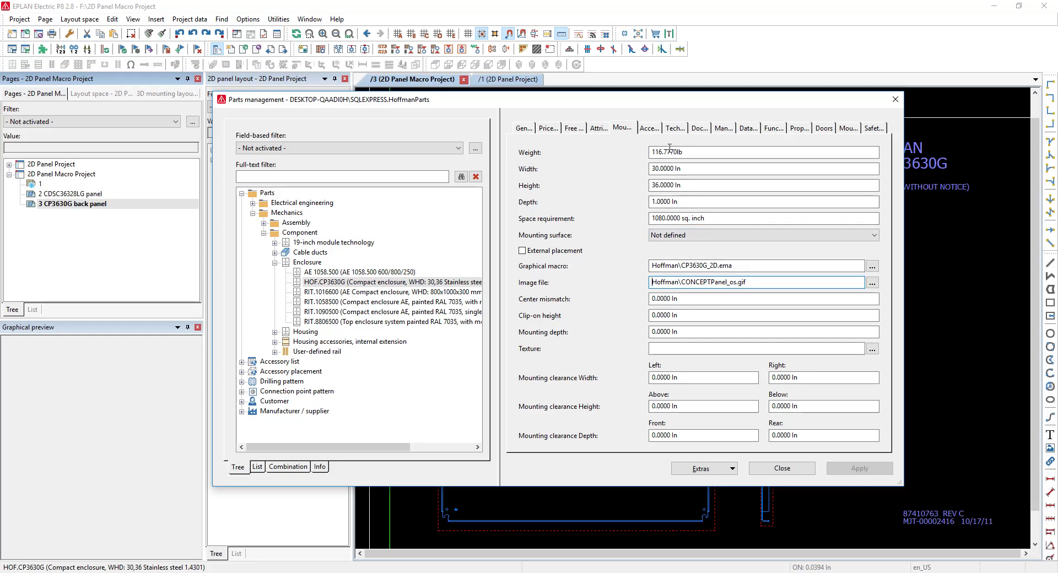
pyautogui.click(650, 128)
pyautogui.click(675, 129)
pyautogui.click(699, 128)
pyautogui.click(722, 128)
pyautogui.click(744, 129)
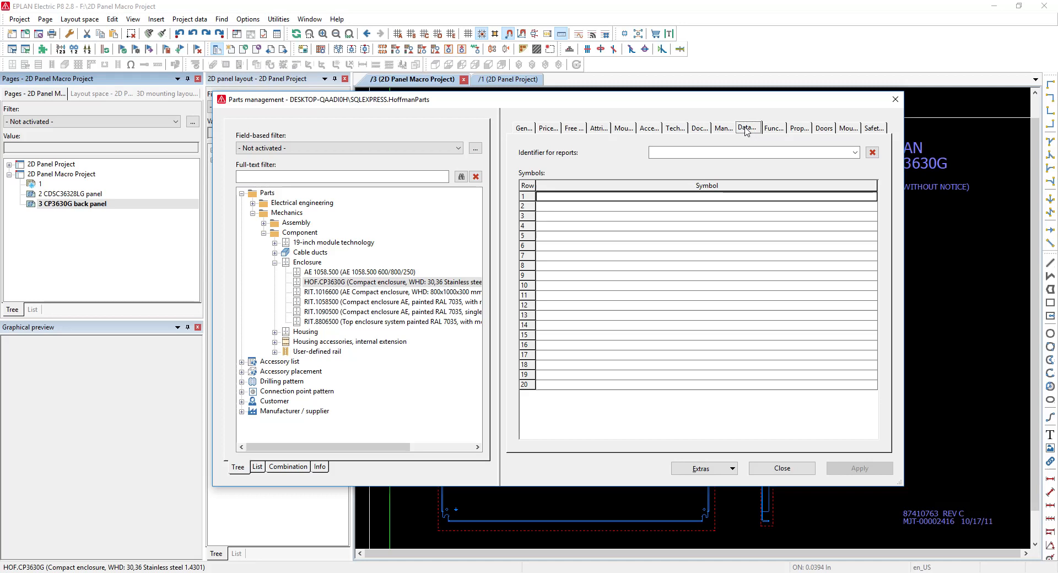
pyautogui.click(699, 129)
pyautogui.click(748, 128)
pyautogui.click(806, 129)
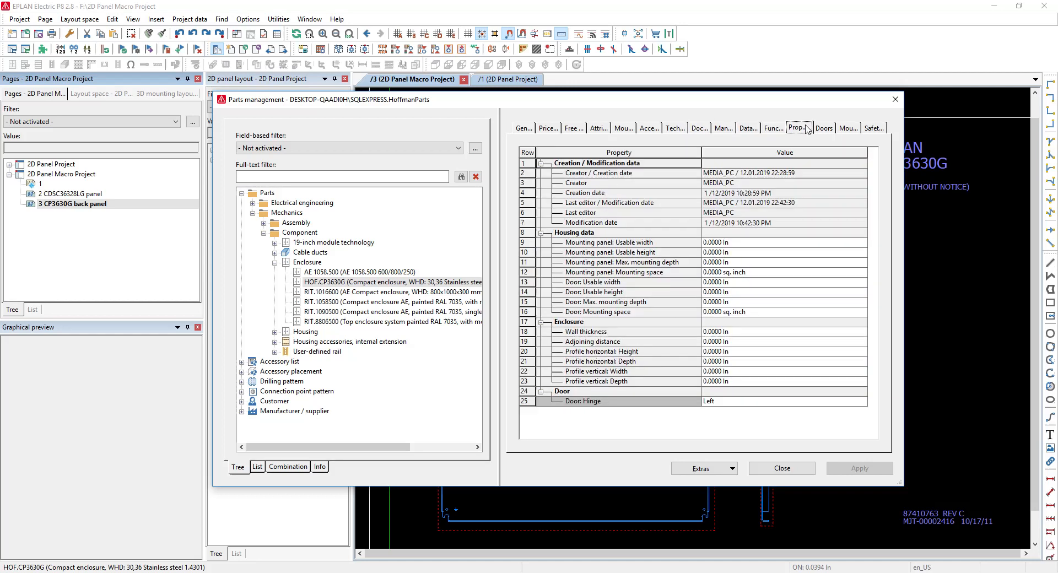
pyautogui.click(783, 468)
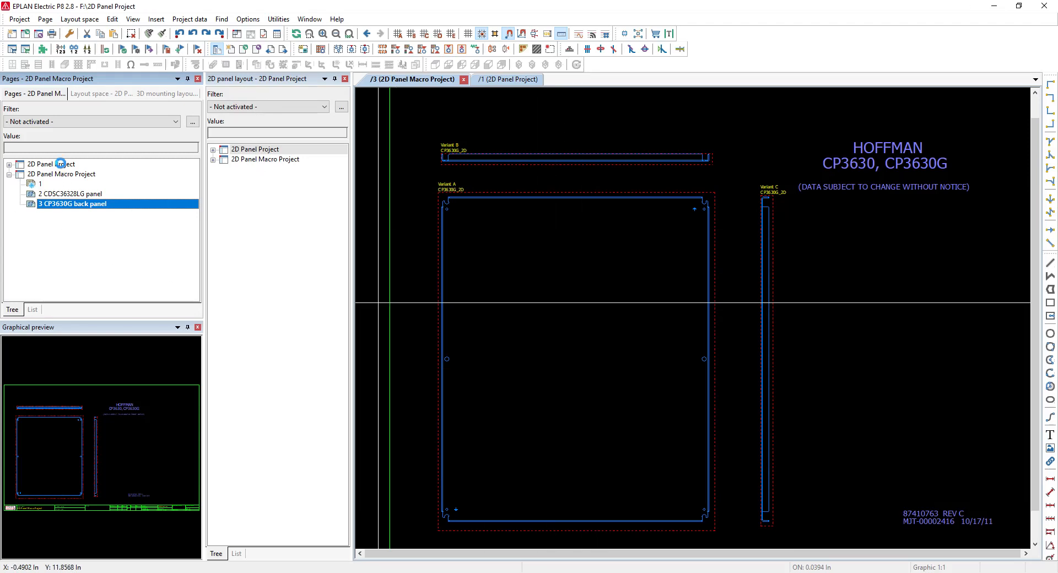
# Expand the 2D Panel Project and view its HMI and Low Voltage Power Distribution & Control schematic pages
pyautogui.doubleClick(62, 164)
pyautogui.doubleClick(59, 215)
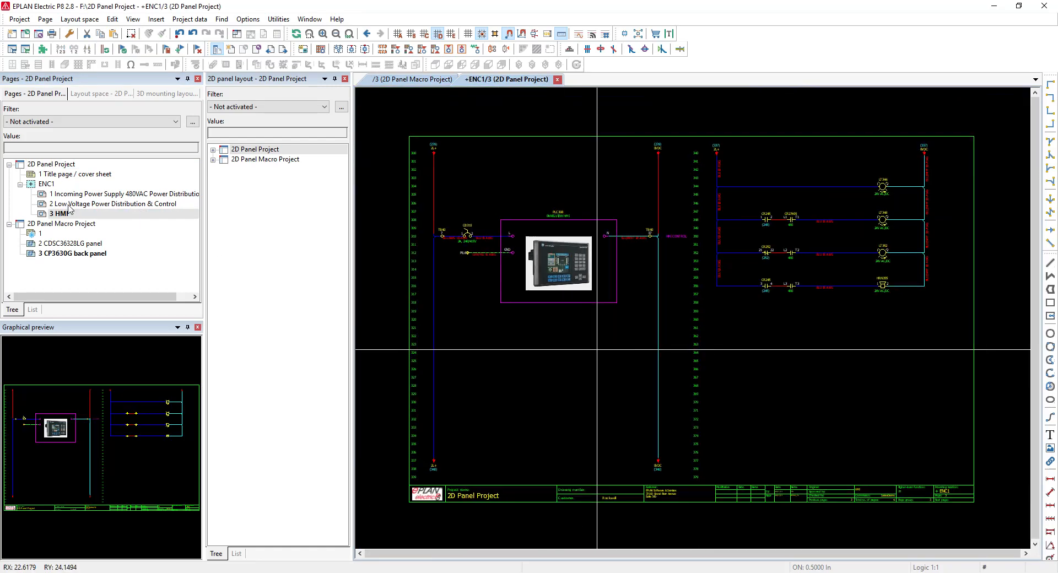
pyautogui.press('pageup')
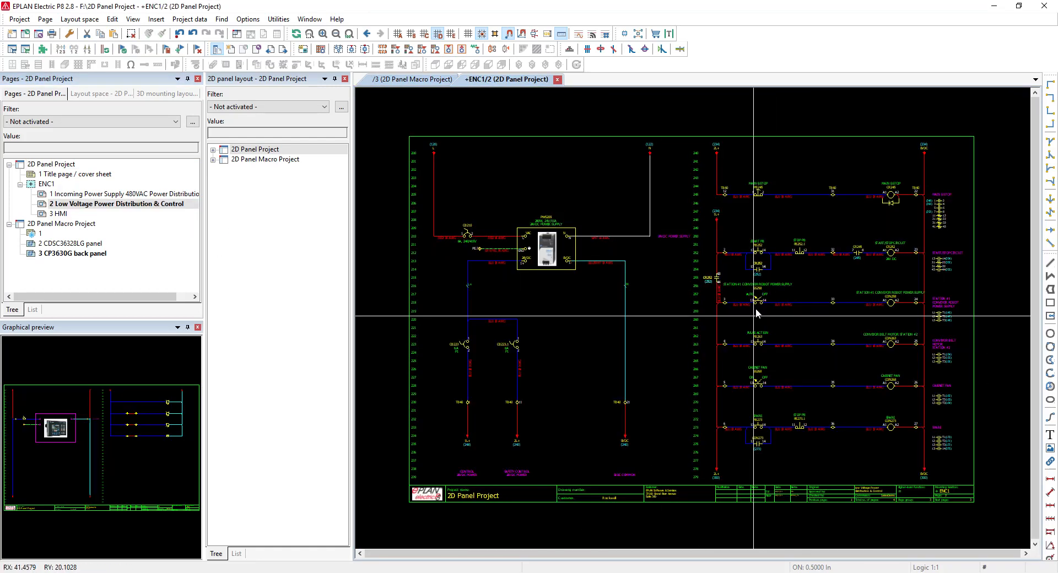
# Close the 2D Panel Macro Project so that only the 2D Panel Project stays open
pyautogui.click(61, 214)
pyautogui.click(38, 224)
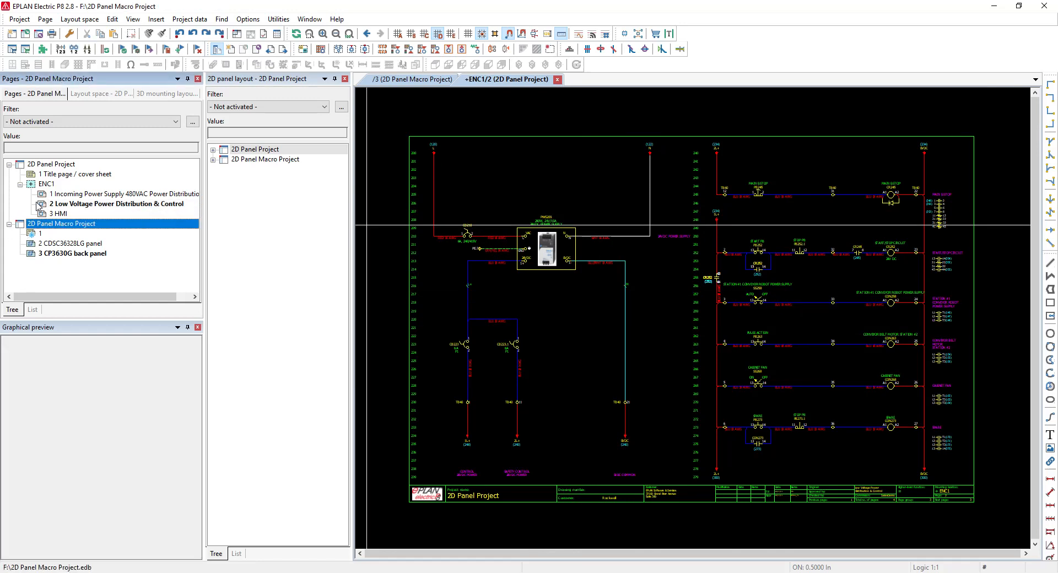
pyautogui.click(38, 34)
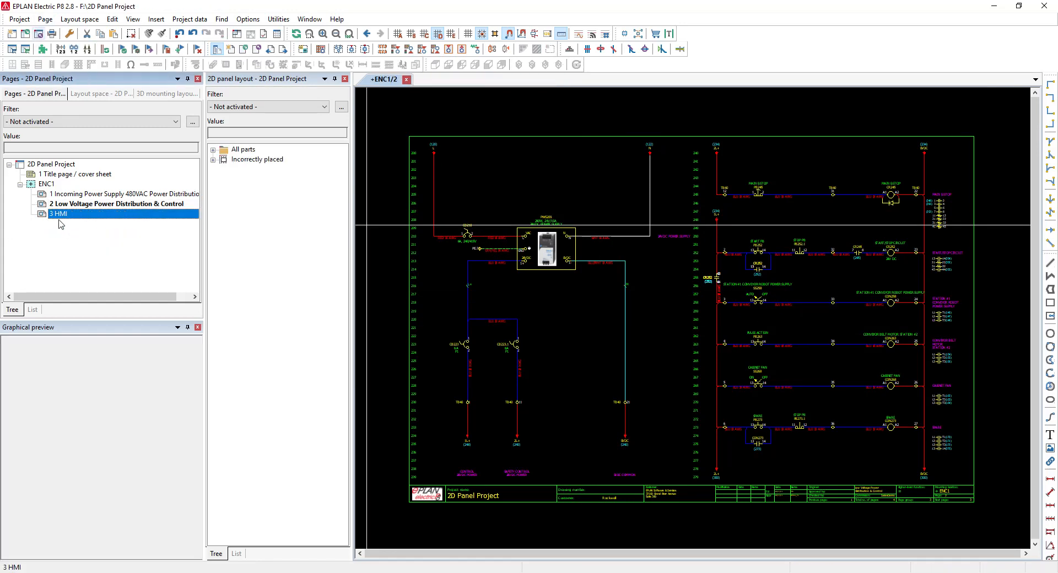
# Start a new page +ENC1/4 after the HMI page with page type Panel layout (I) and description "2D Panel layout"
pyautogui.rightClick(59, 215)
pyautogui.click(318, 243)
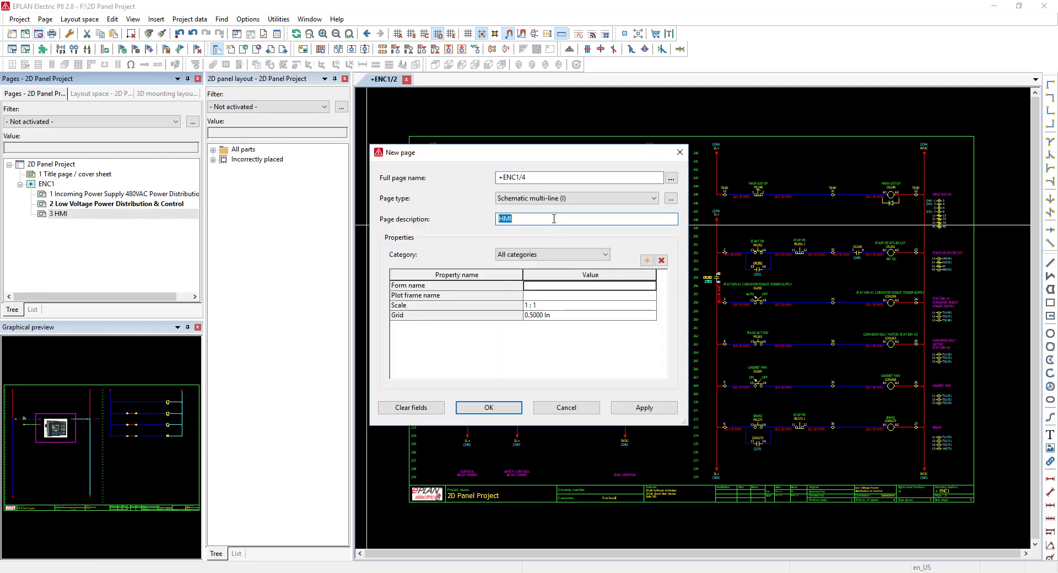
pyautogui.click(554, 198)
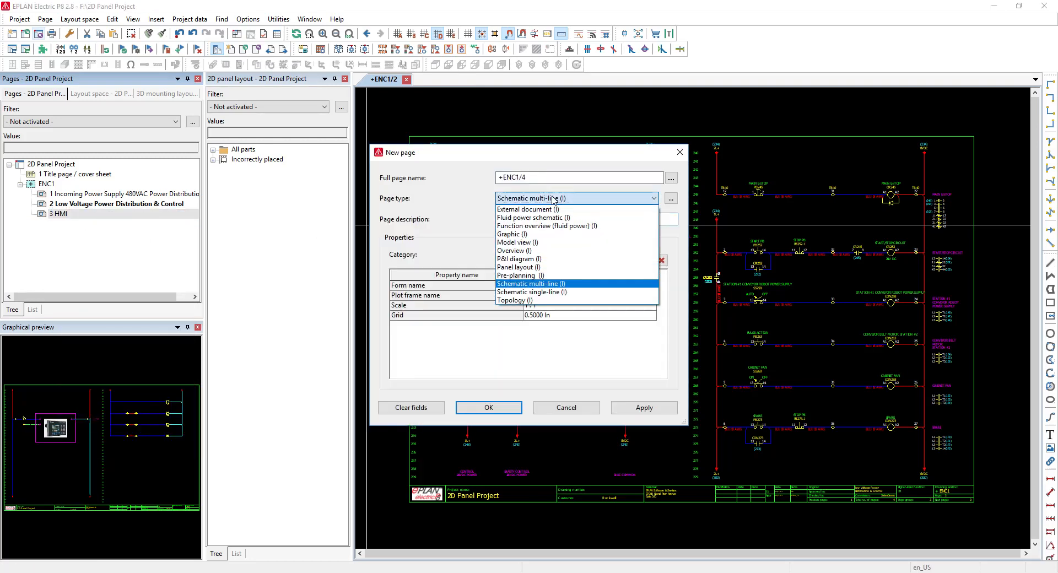
pyautogui.click(533, 268)
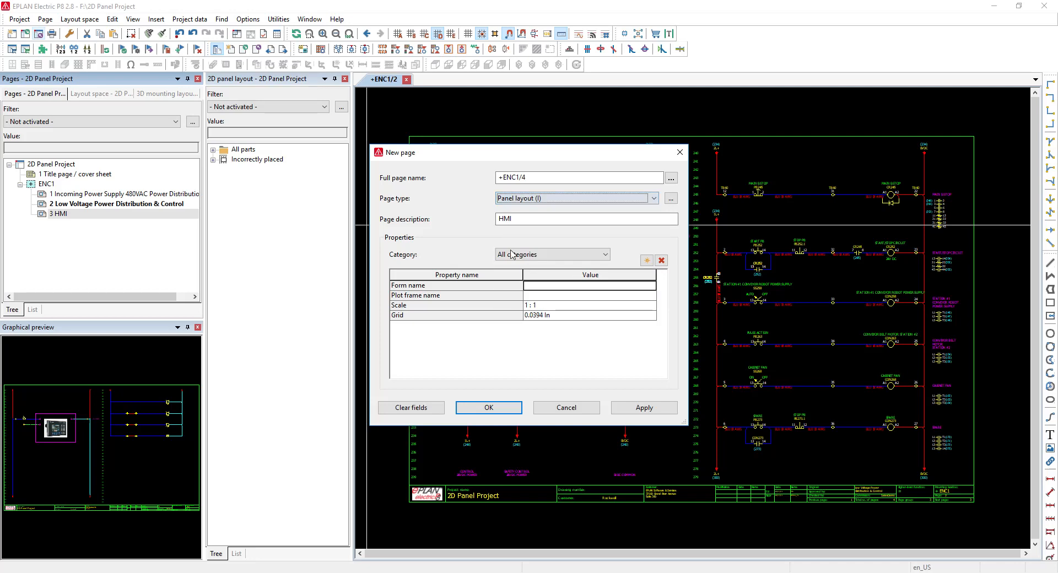
pyautogui.click(521, 200)
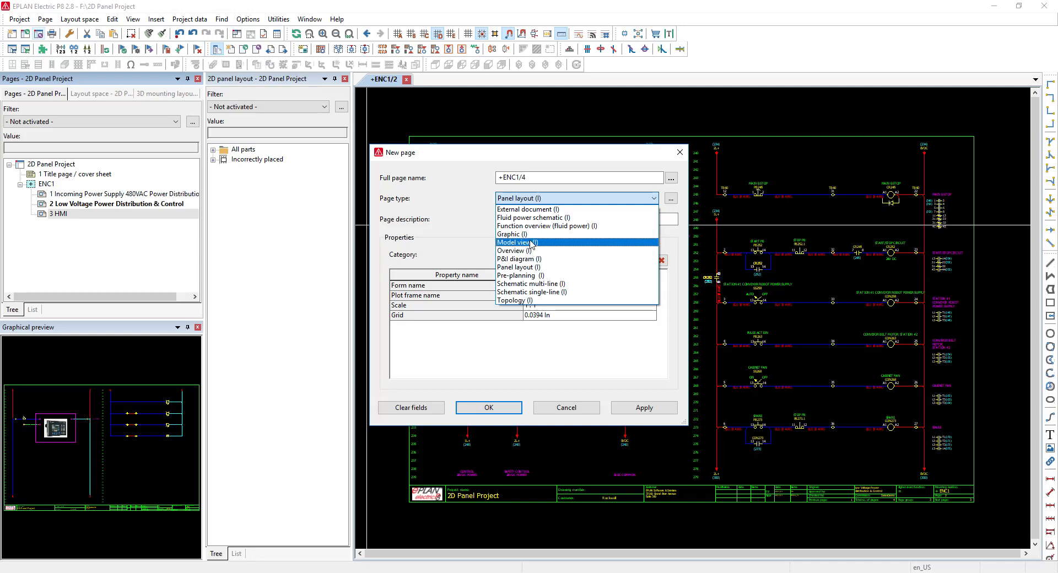
pyautogui.click(518, 266)
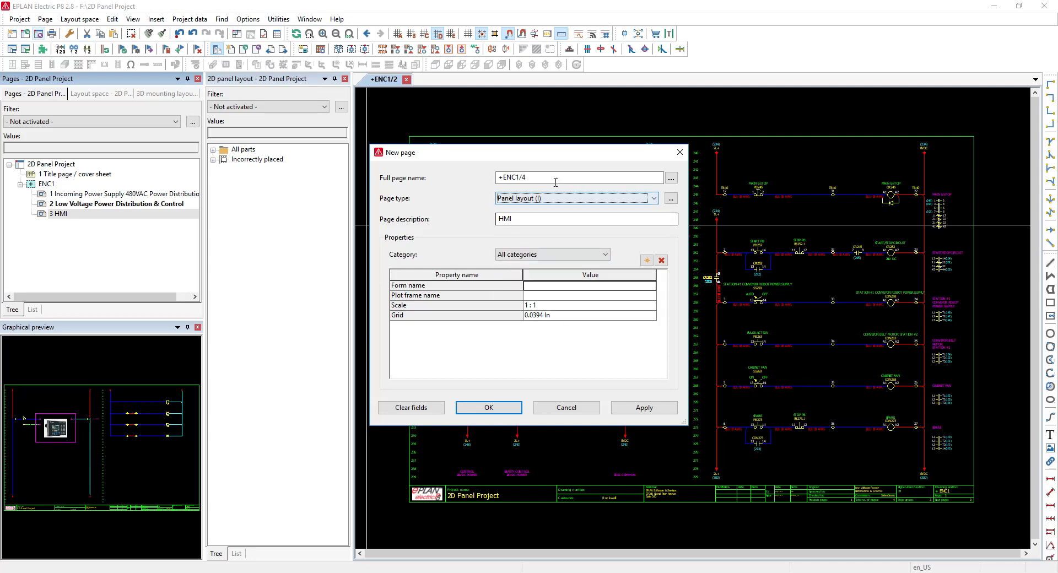
pyautogui.press('Tab')
pyautogui.write('2')
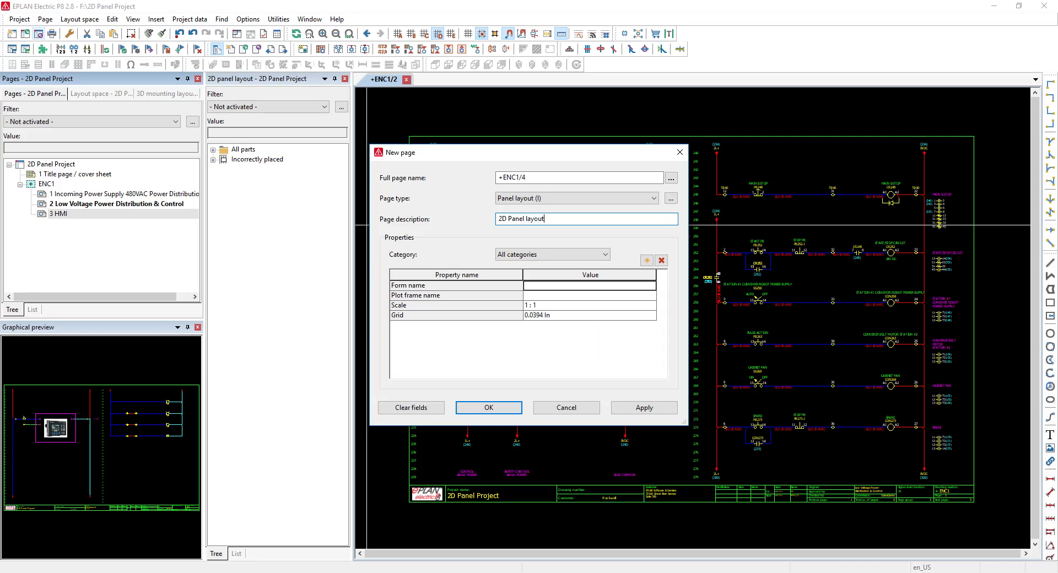
# Set the new page's scale to 1:2 and create the page
pyautogui.click(555, 307)
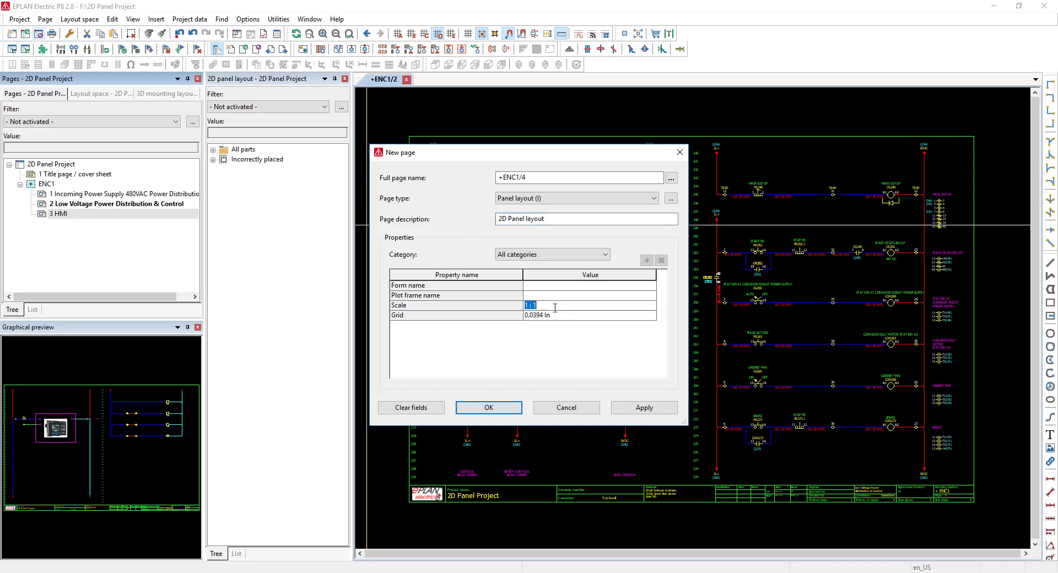
pyautogui.click(555, 308)
pyautogui.click(555, 308)
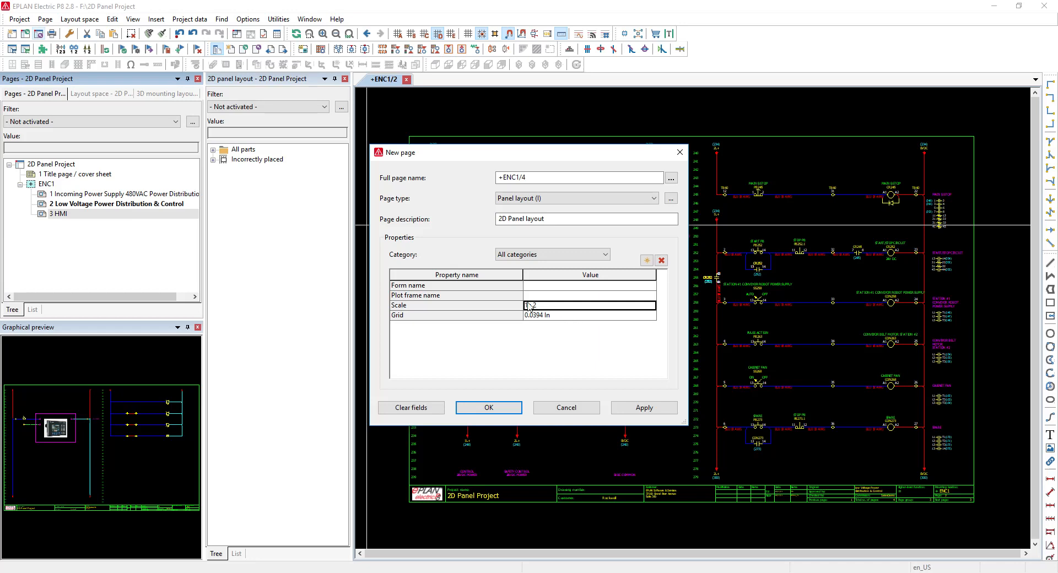
pyautogui.click(496, 408)
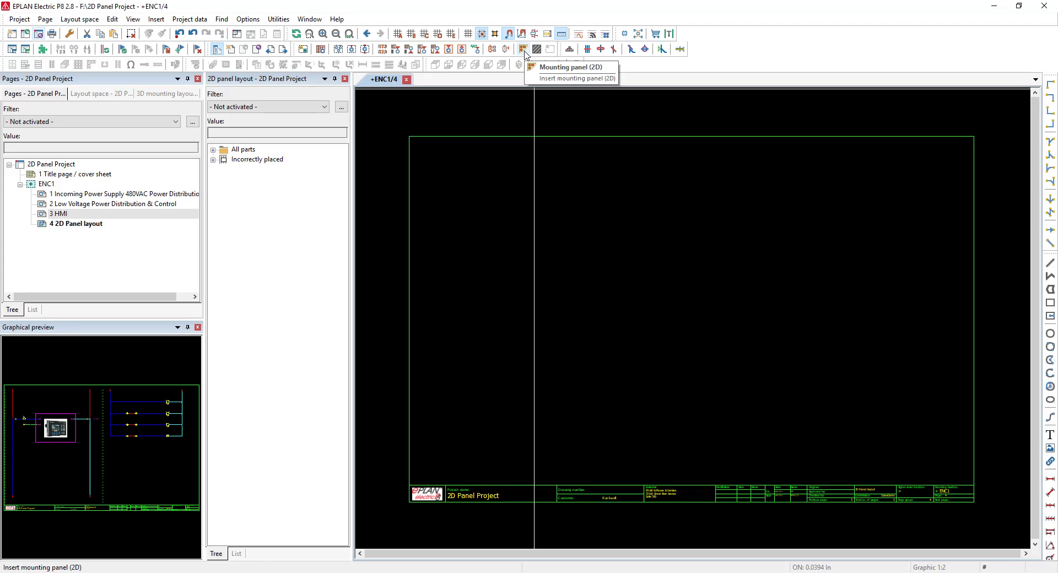
# Insert a 2D mounting panel of about 31.1 x 38.8 in inside the plot frame and set its displayed DT to BACKPLATE
pyautogui.click(523, 49)
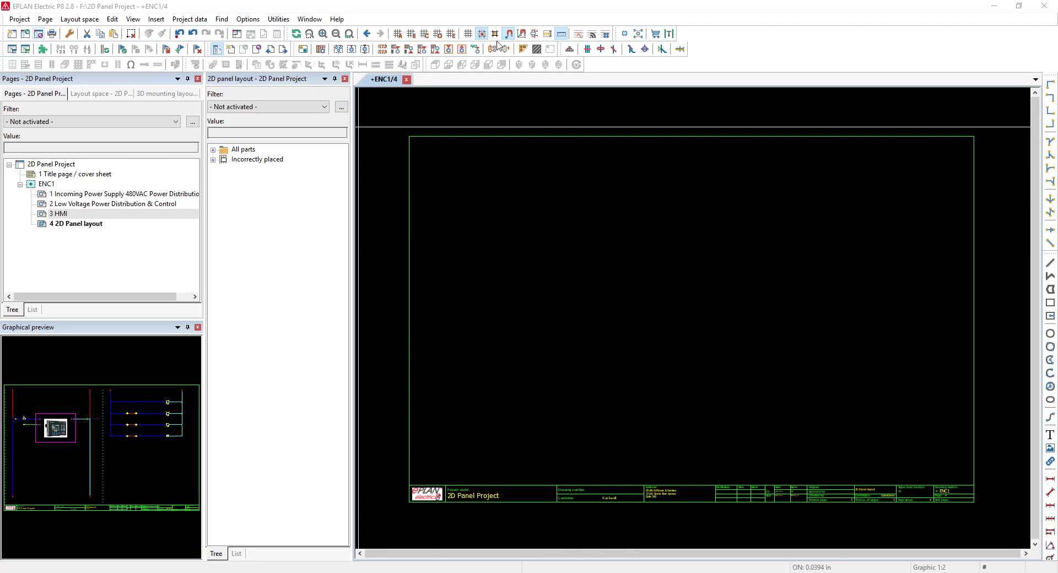
pyautogui.click(523, 49)
pyautogui.click(421, 154)
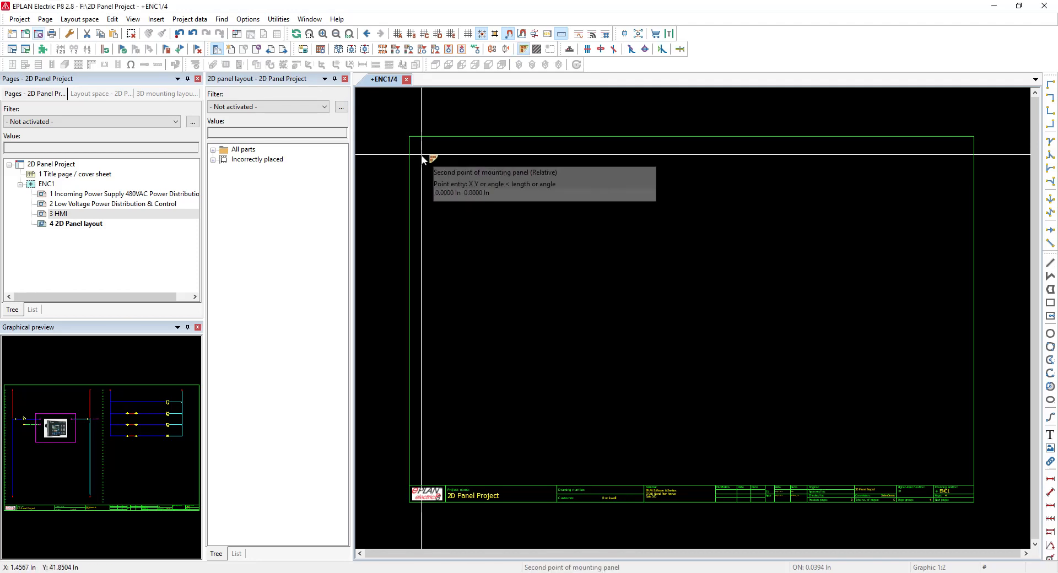
pyautogui.click(680, 478)
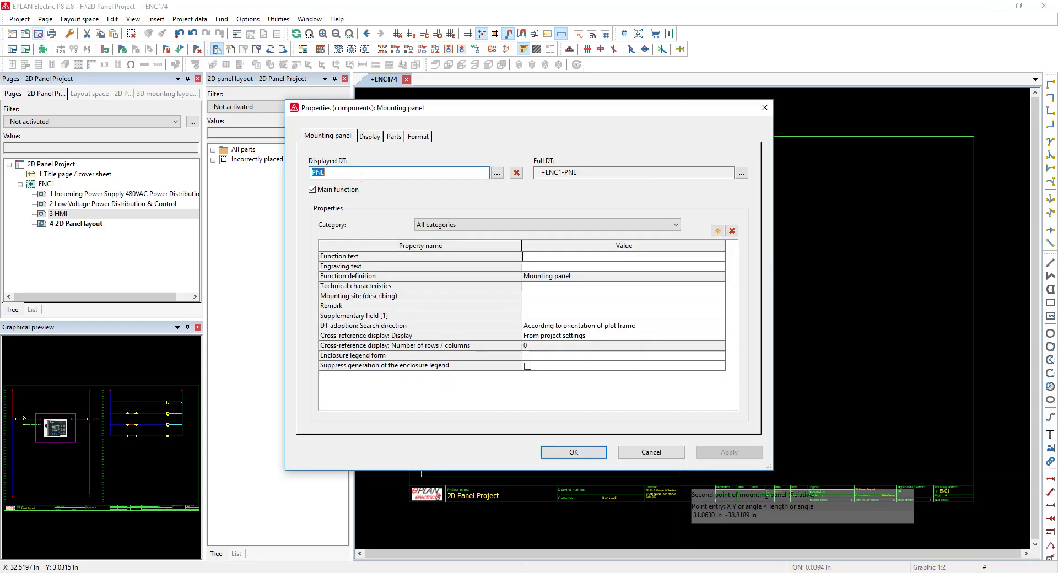
pyautogui.write('BACK')
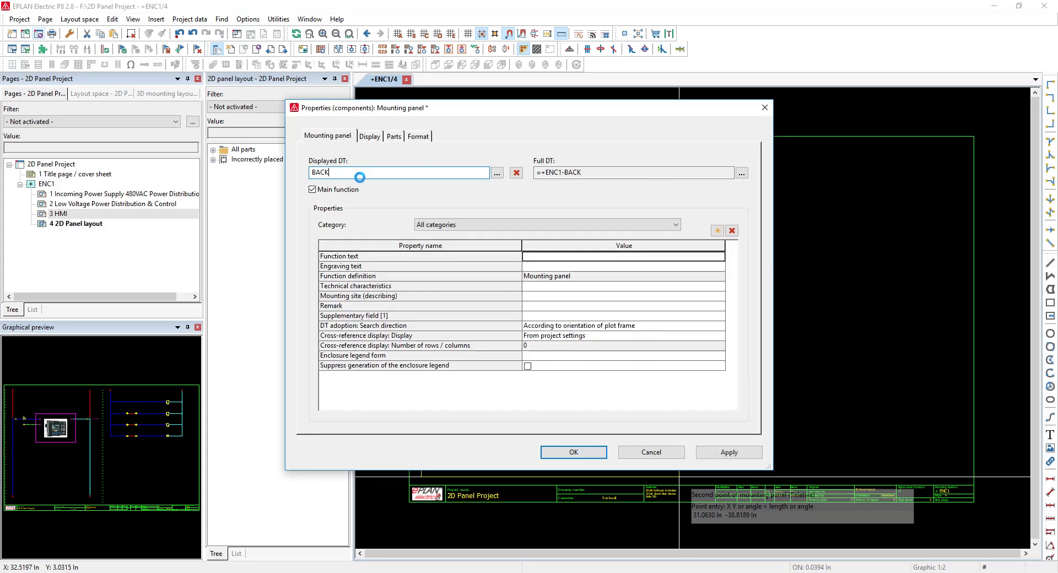
pyautogui.write('PLATE')
pyautogui.click(583, 455)
# Set the docking of the BACKPLATE mounting panel's displayed DT to Above in its display properties
pyautogui.scroll(6, 406, 165)
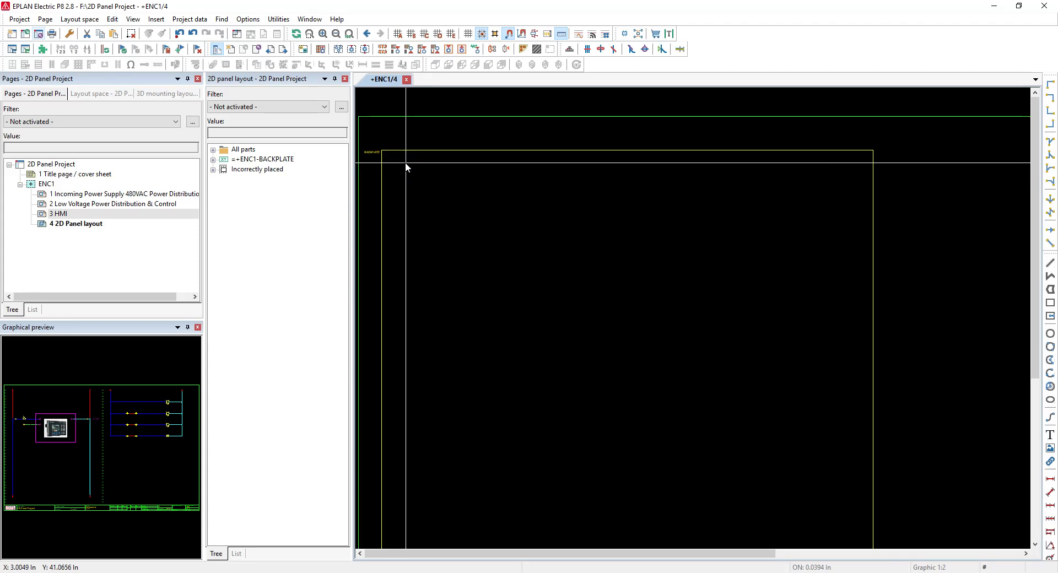
pyautogui.doubleClick(511, 211)
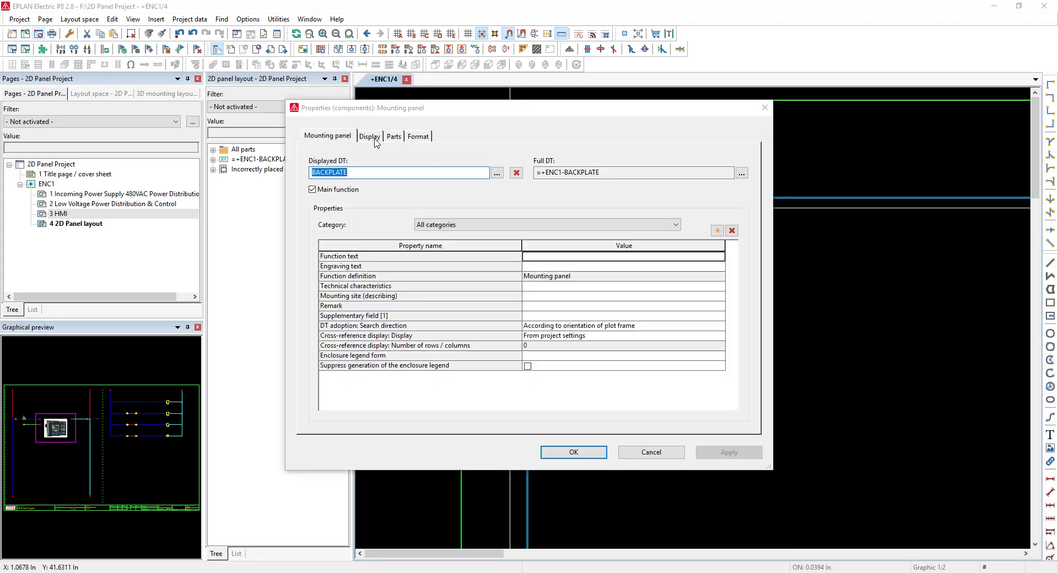
pyautogui.click(380, 139)
pyautogui.click(385, 214)
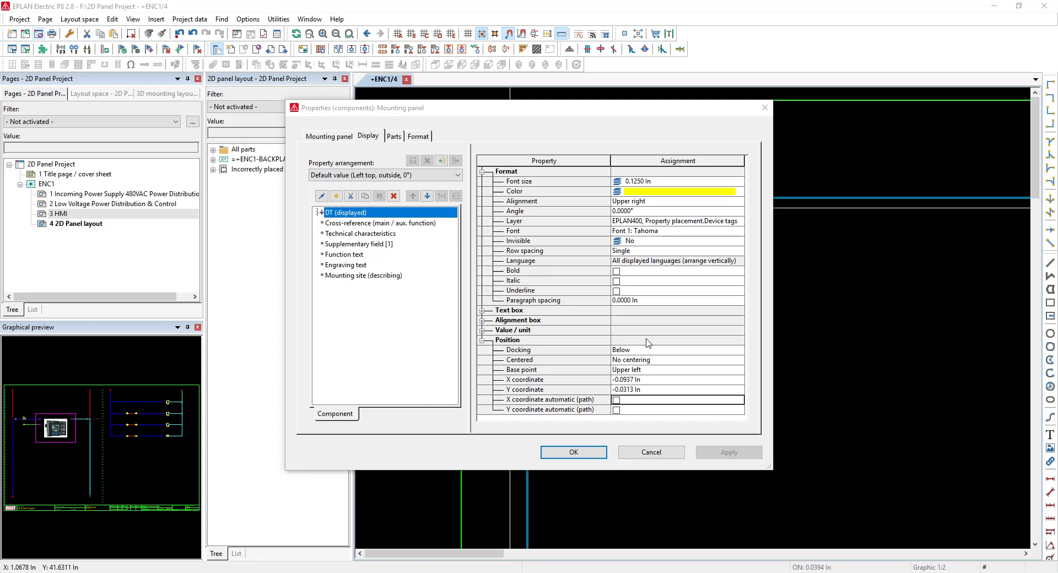
pyautogui.click(705, 351)
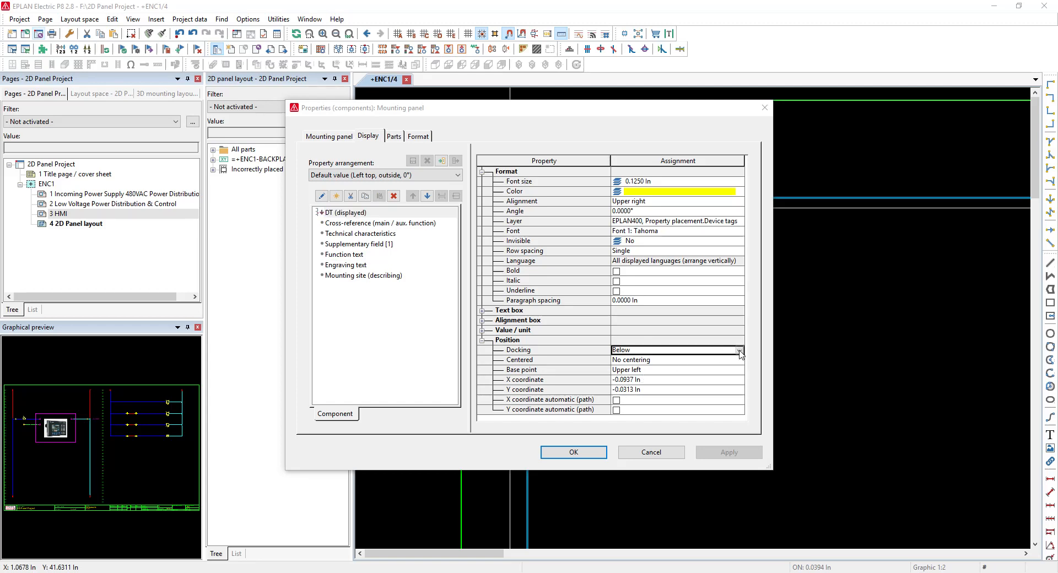
pyautogui.click(738, 350)
pyautogui.click(637, 369)
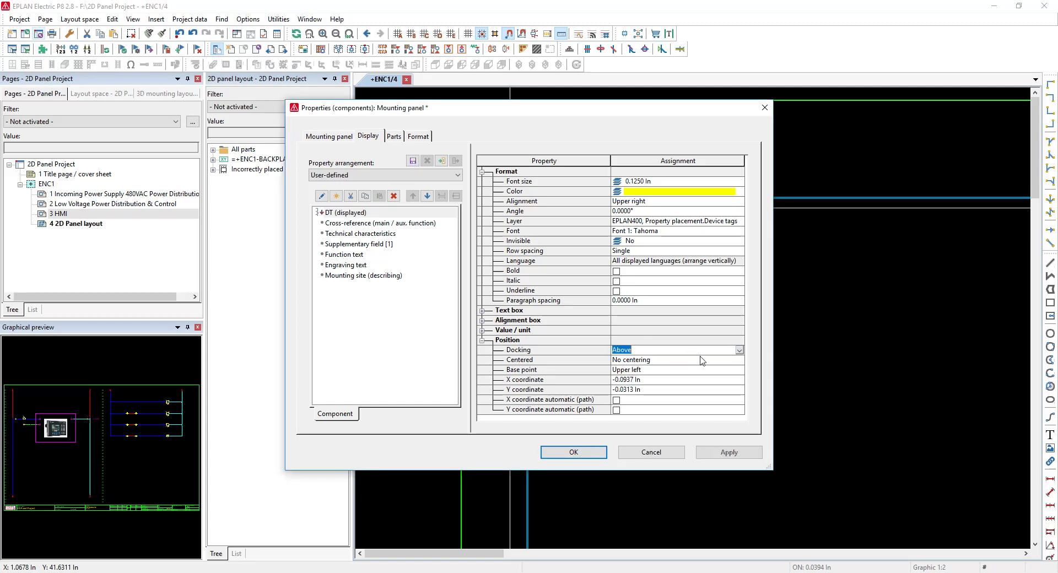
# Set the BACKPLATE displayed DT's position base point to Upper center and its text alignment to Lower center
pyautogui.click(741, 362)
pyautogui.click(658, 363)
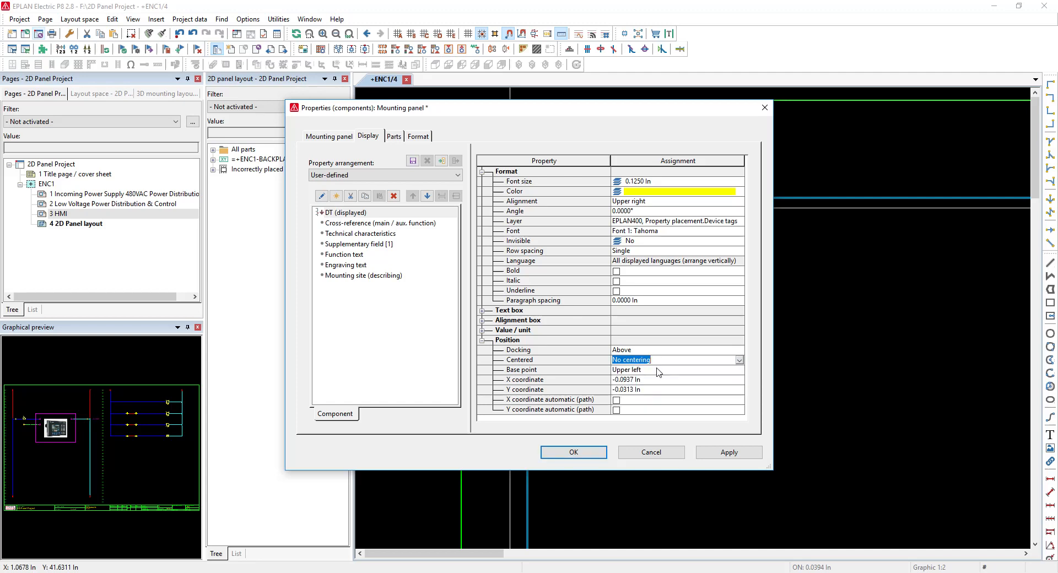
pyautogui.click(716, 370)
pyautogui.click(739, 369)
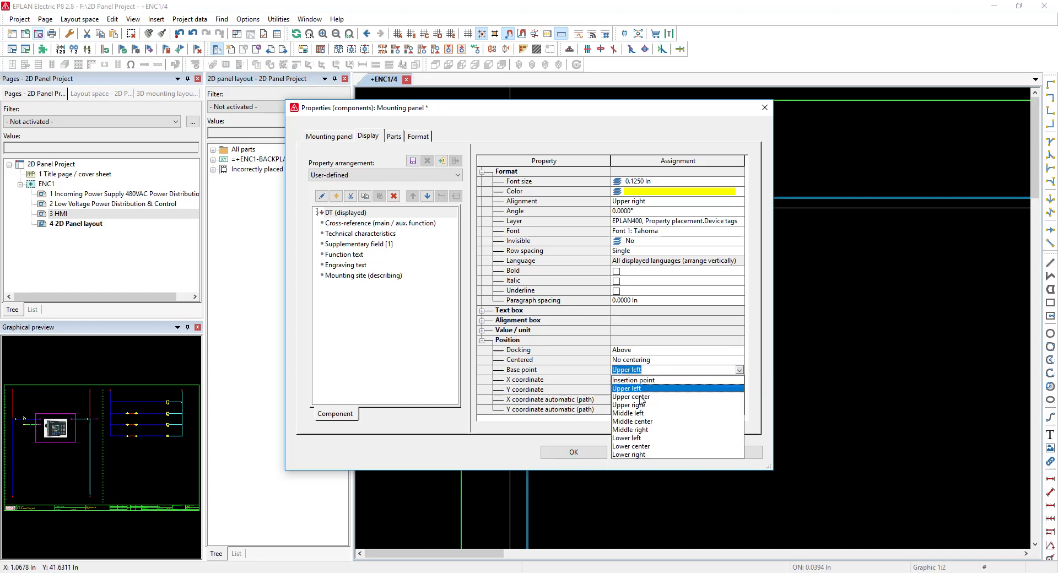
pyautogui.click(641, 398)
pyautogui.click(717, 212)
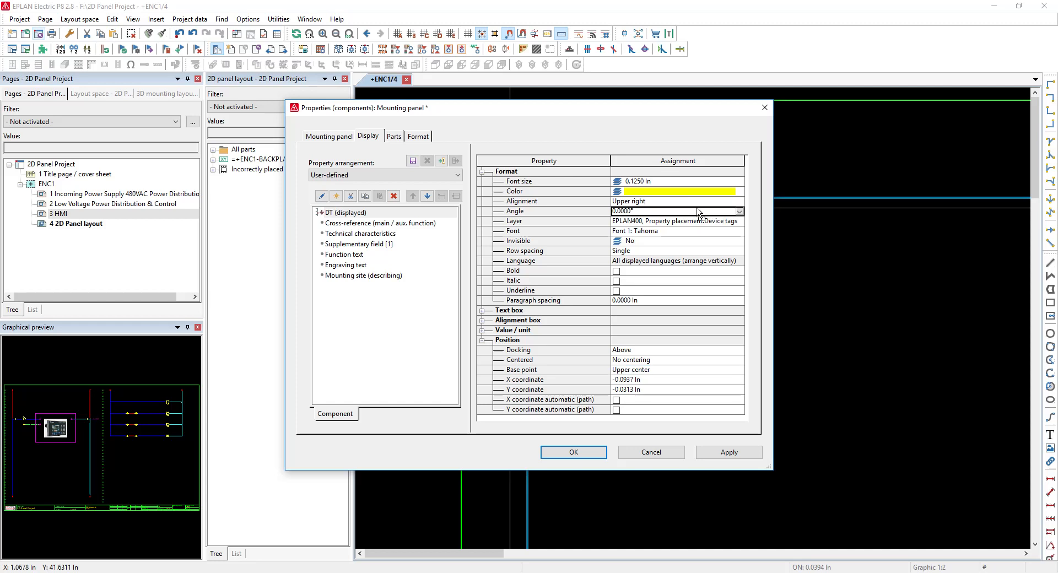
pyautogui.click(717, 202)
pyautogui.click(739, 202)
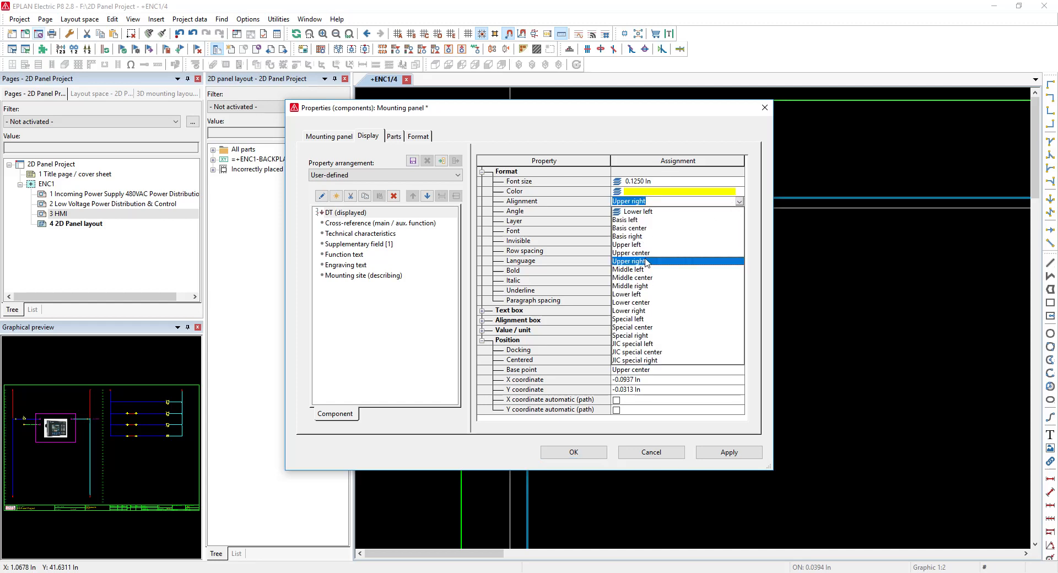
pyautogui.click(646, 304)
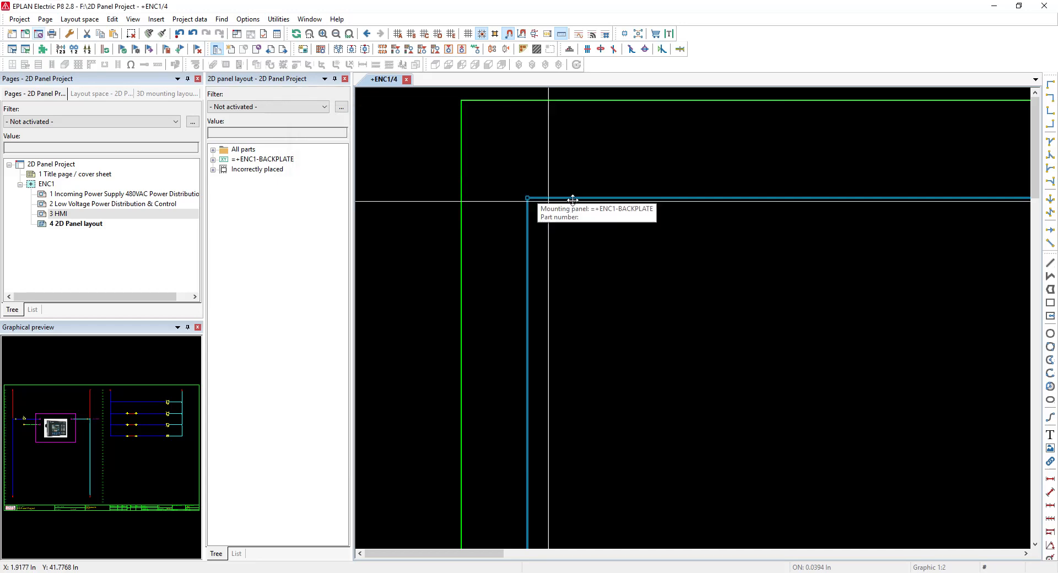
# Set the font size of the BACKPLATE mounting panel's displayed DT to 1 in
pyautogui.scroll(-2, 446, 218)
pyautogui.click(818, 206)
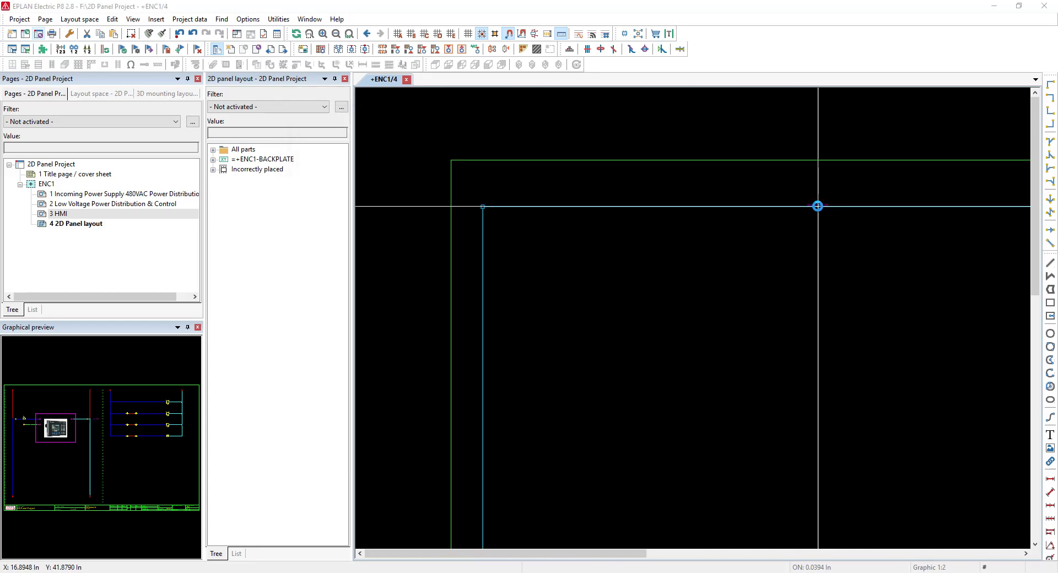
pyautogui.click(666, 183)
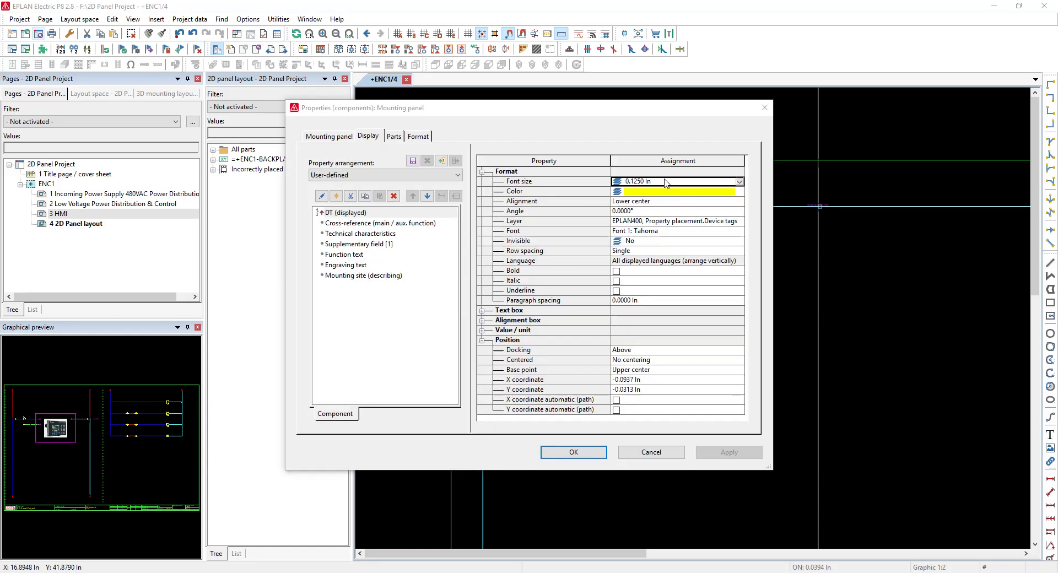
pyautogui.write('1')
pyautogui.click(574, 452)
# Insert the enclosure part HOF.CP3630G as a device and place it completely inside the BACKPLATE mounting panel outline
pyautogui.scroll(-4, 625, 238)
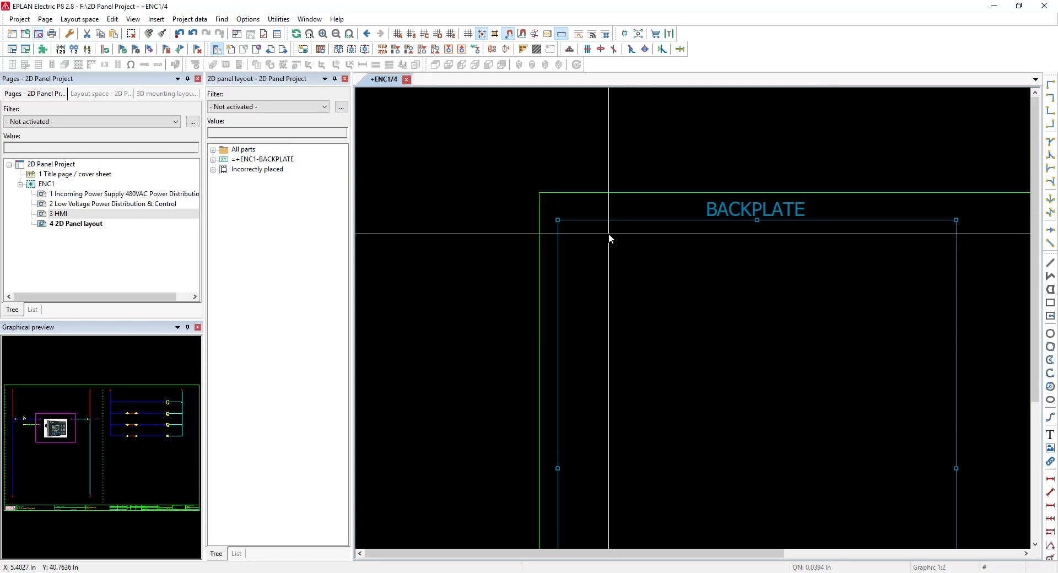
pyautogui.scroll(-2, 722, 285)
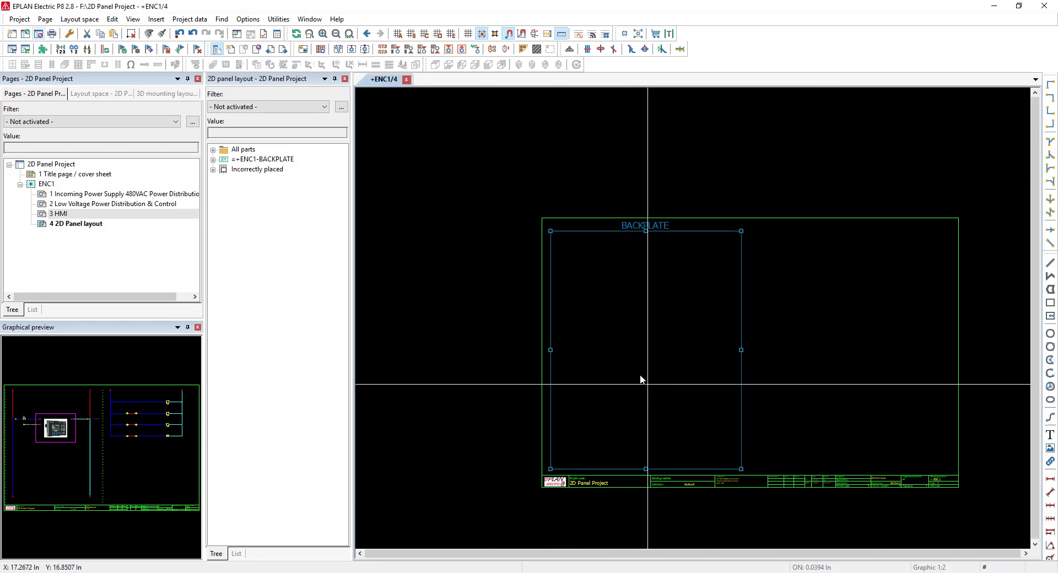
pyautogui.click(156, 22)
pyautogui.click(187, 56)
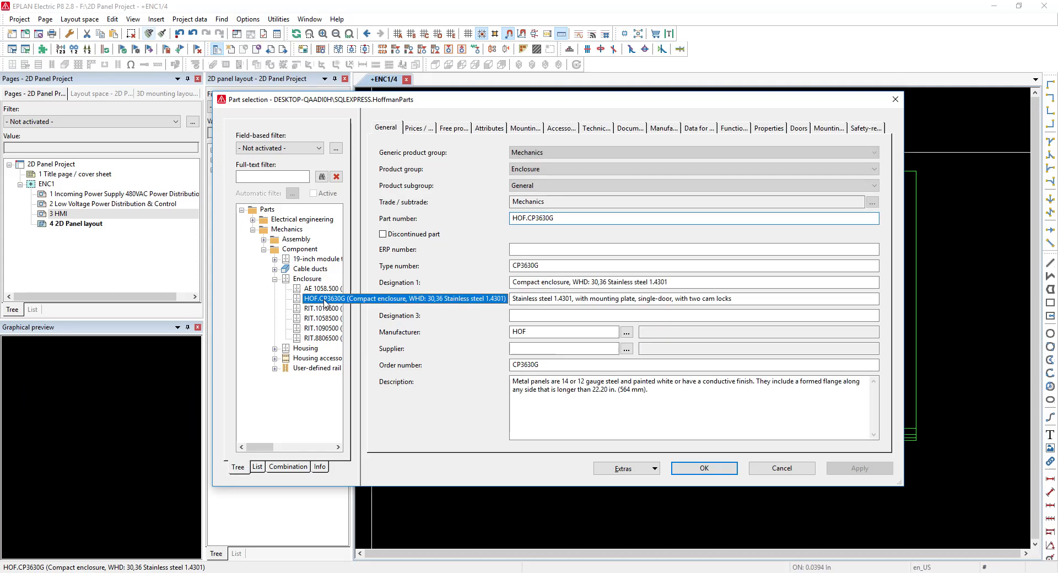
pyautogui.click(705, 468)
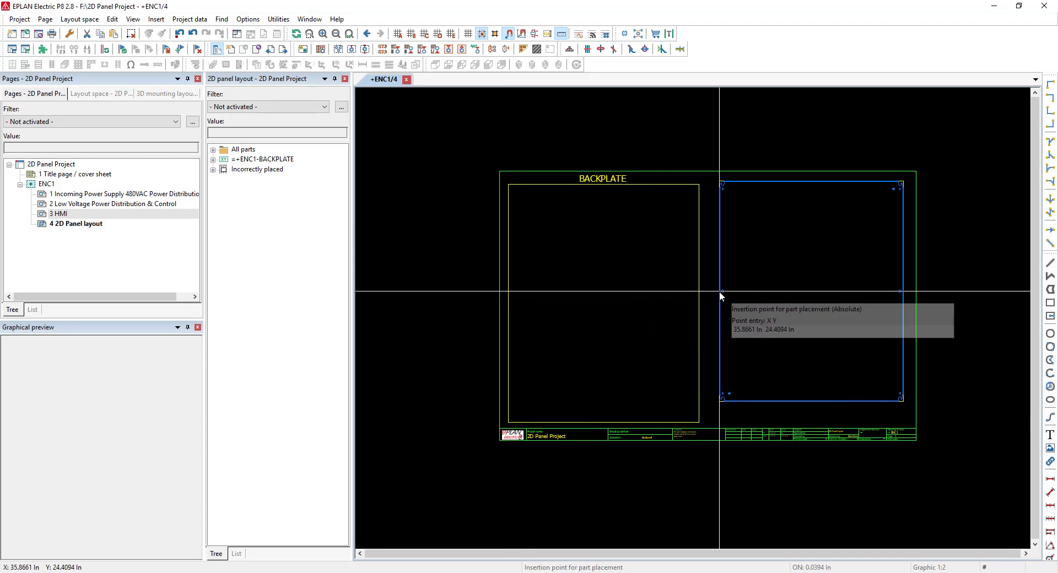
pyautogui.click(609, 300)
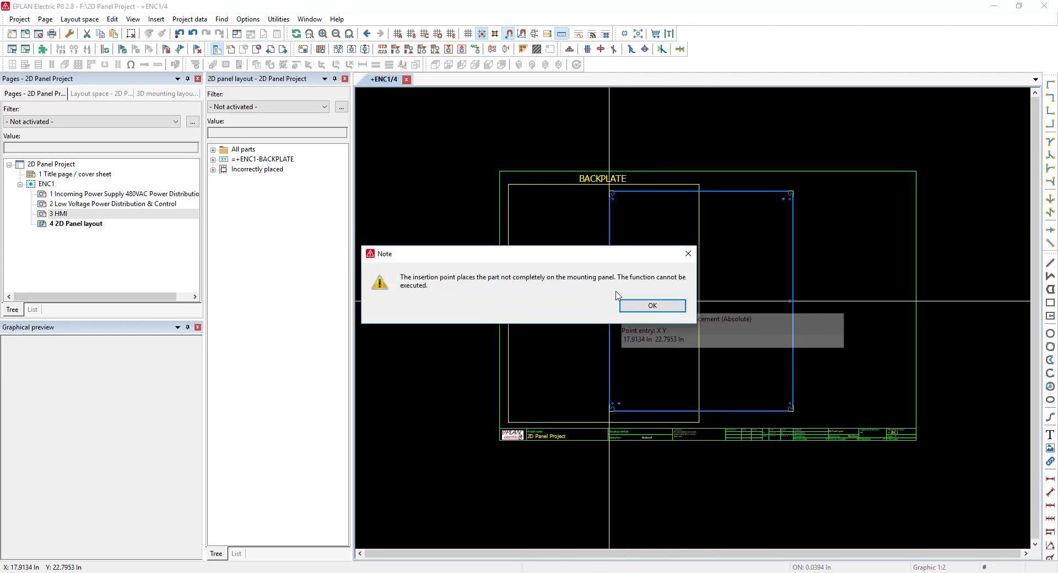
pyautogui.click(651, 307)
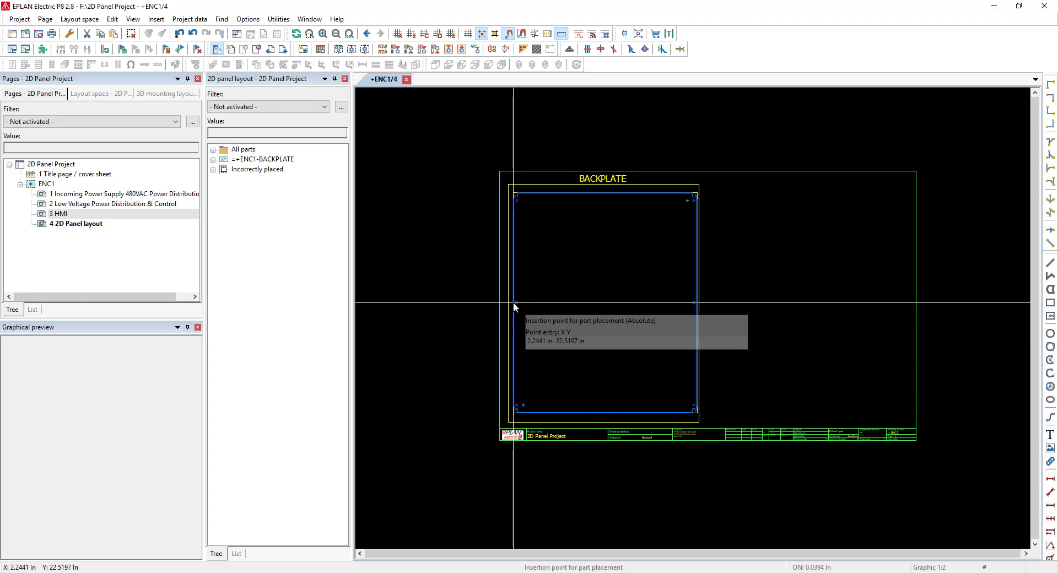
pyautogui.click(582, 362)
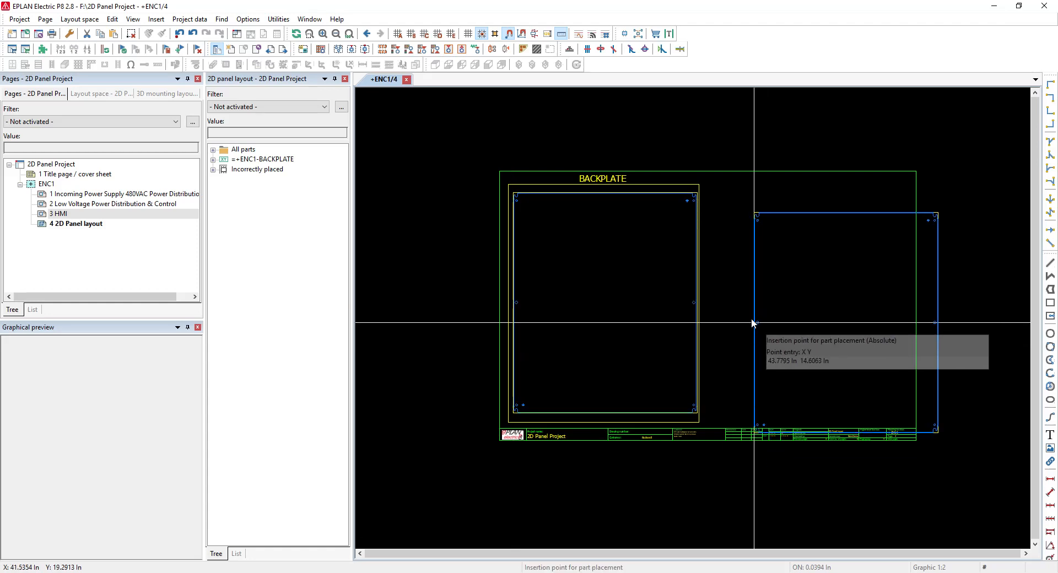
pyautogui.rightClick(750, 317)
pyautogui.click(789, 341)
# Hide the BACKPLATE mounting panel's outer rectangle by setting its Invisible format property to Yes
pyautogui.scroll(2, 633, 248)
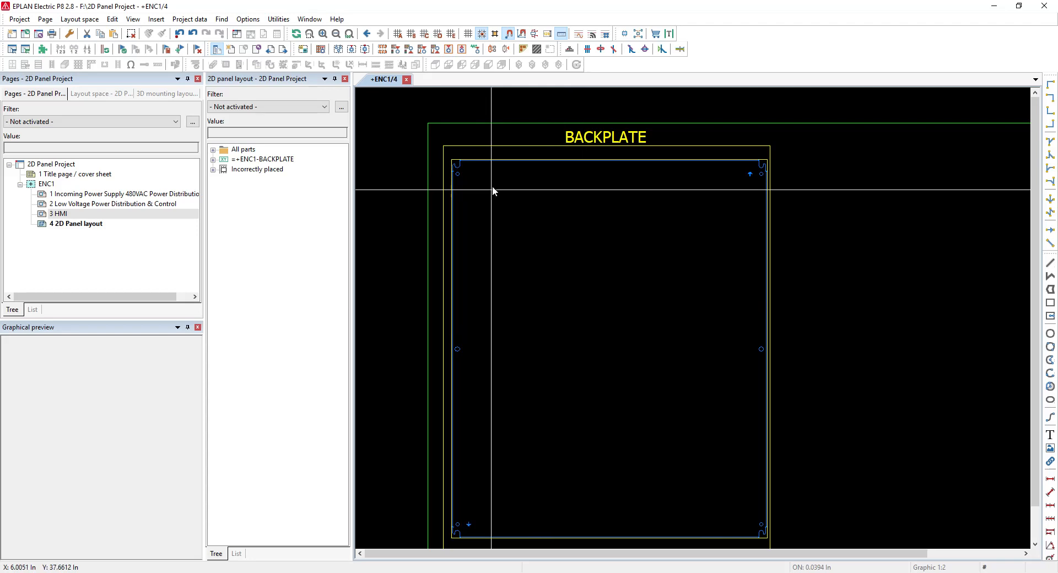
pyautogui.click(489, 146)
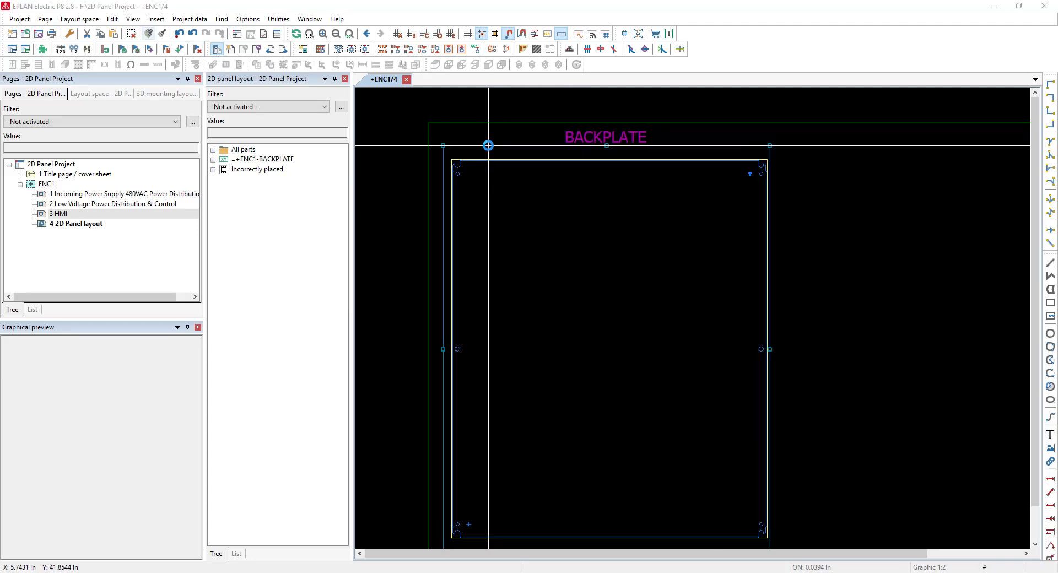
pyautogui.doubleClick(488, 145)
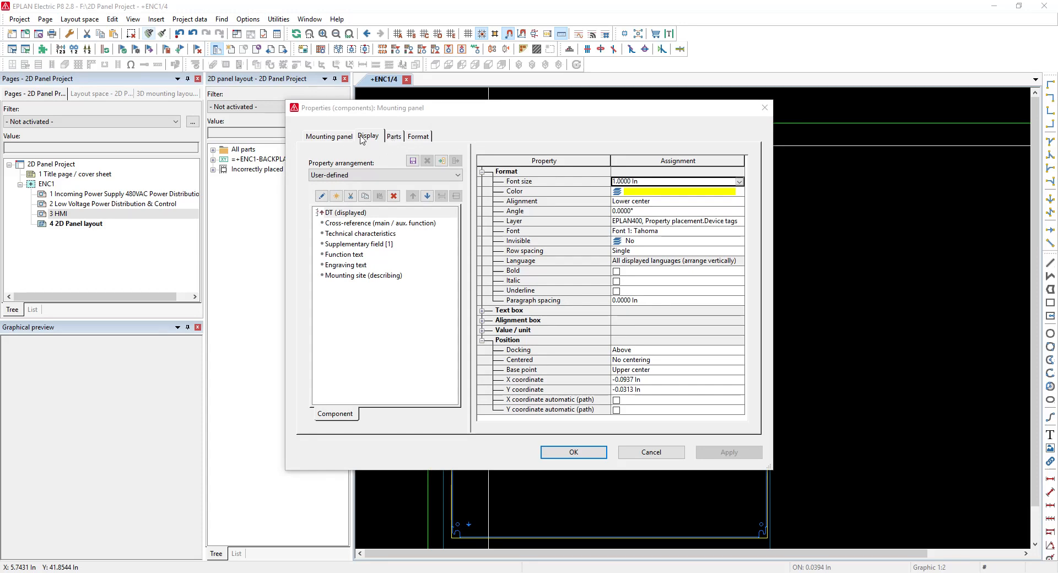
pyautogui.click(369, 215)
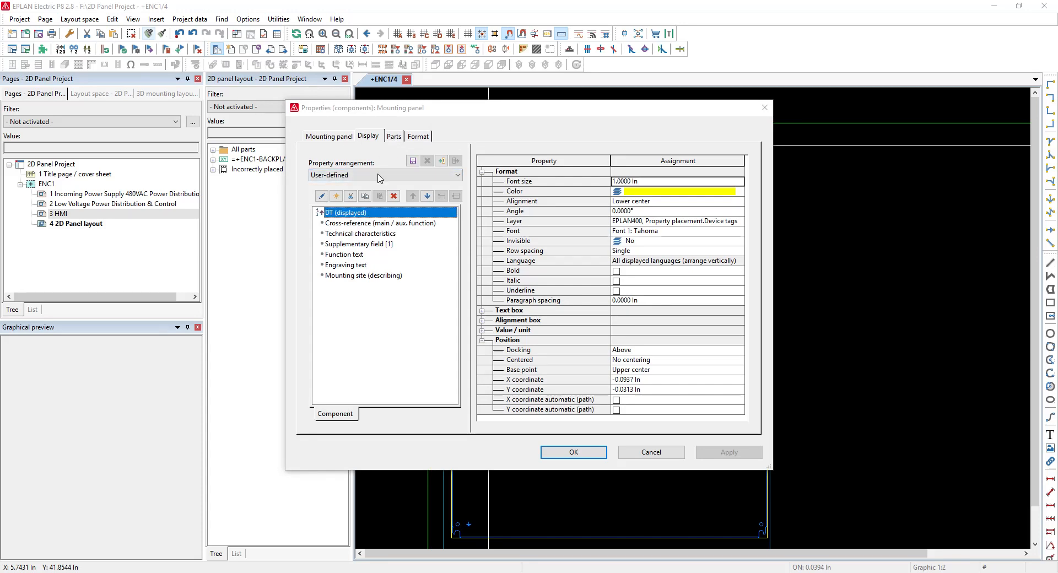
pyautogui.click(393, 137)
pyautogui.click(417, 137)
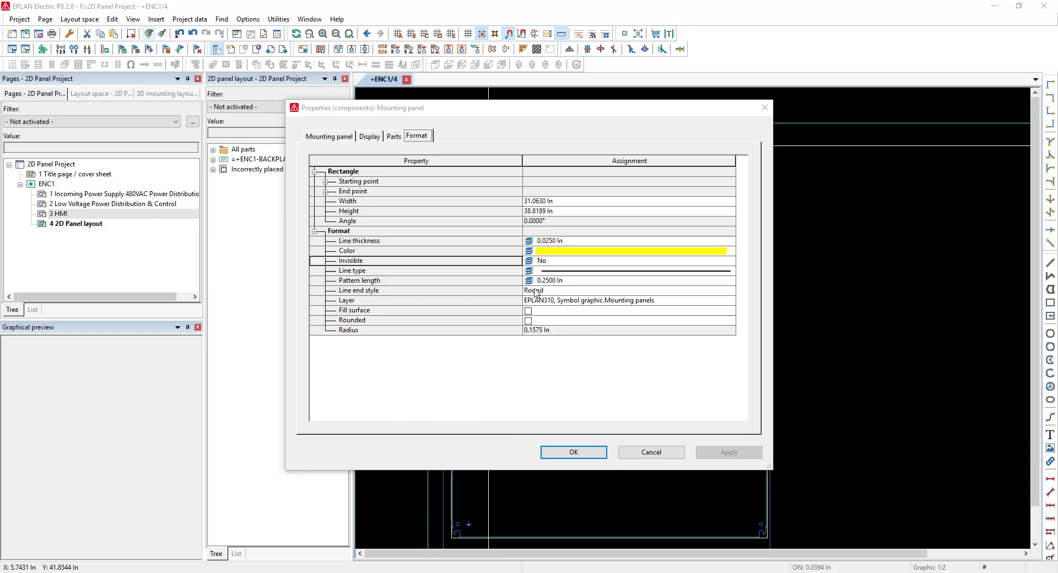
pyautogui.click(680, 263)
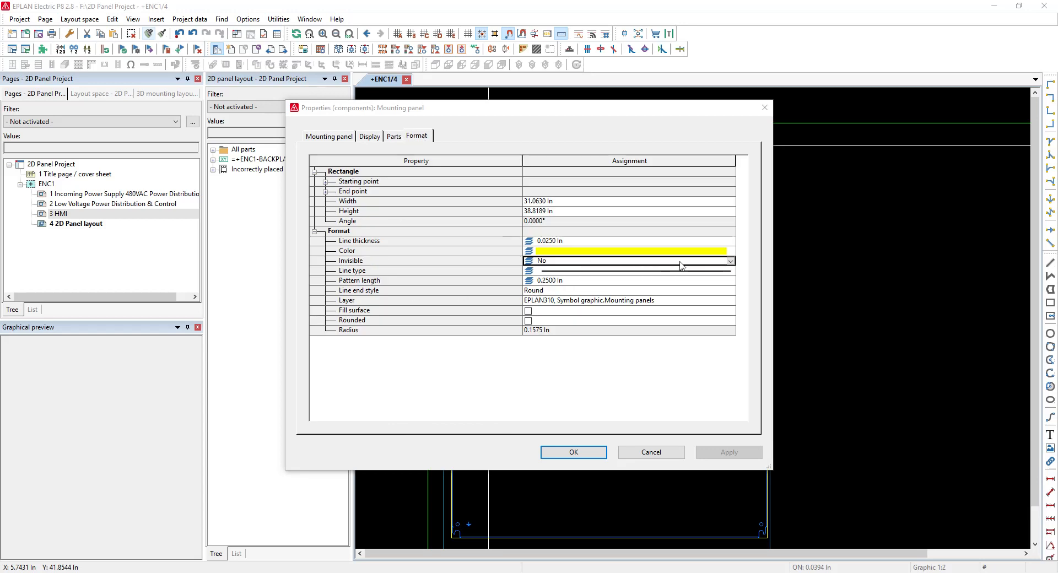
pyautogui.click(730, 261)
pyautogui.click(530, 280)
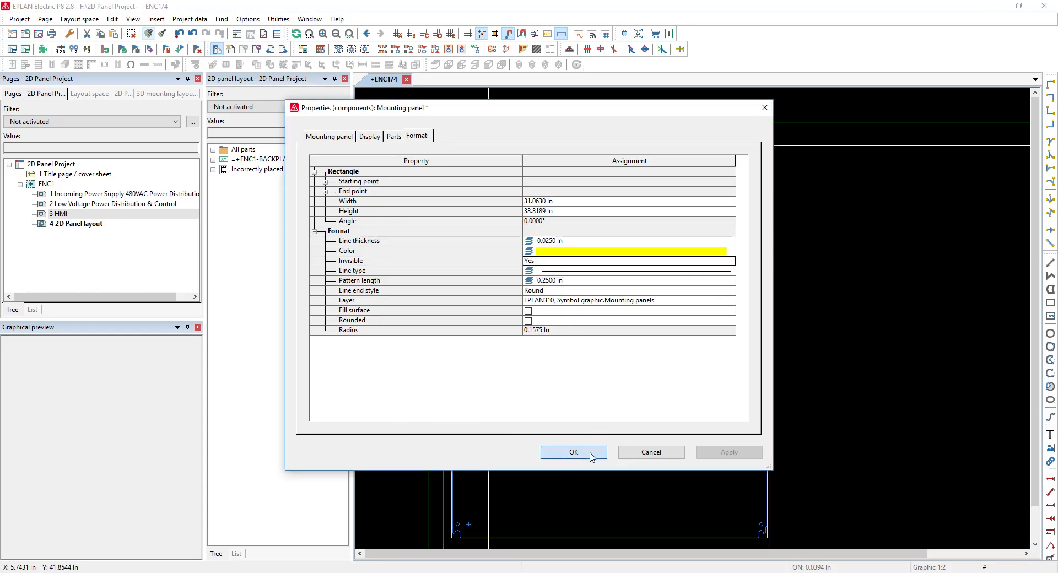
pyautogui.click(574, 452)
pyautogui.click(838, 183)
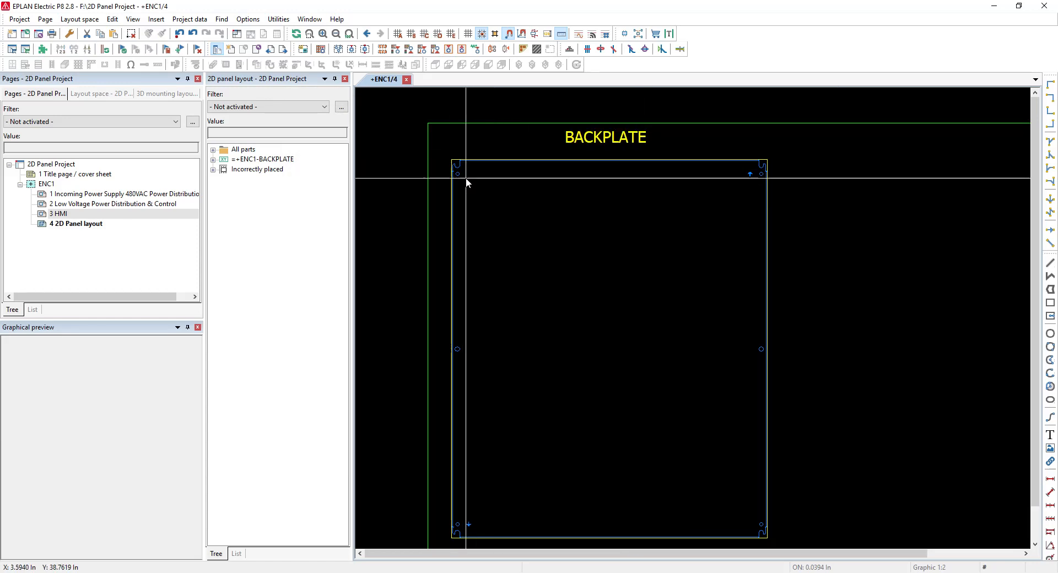
# Hide the rectangle around the enclosure's part placement by setting its Invisible format property to Yes
pyautogui.scroll(3, 474, 159)
pyautogui.click(462, 146)
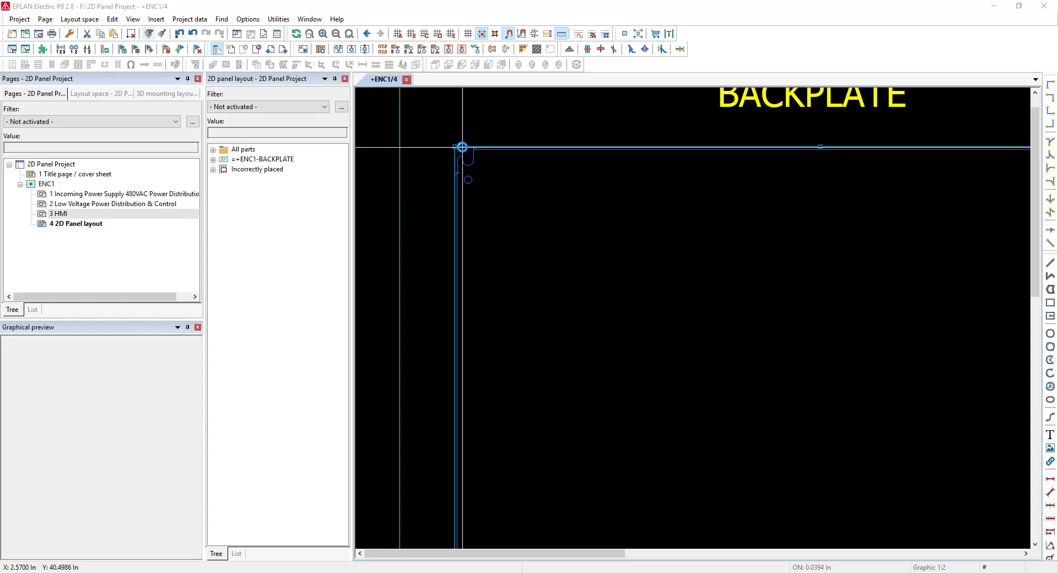
pyautogui.doubleClick(462, 147)
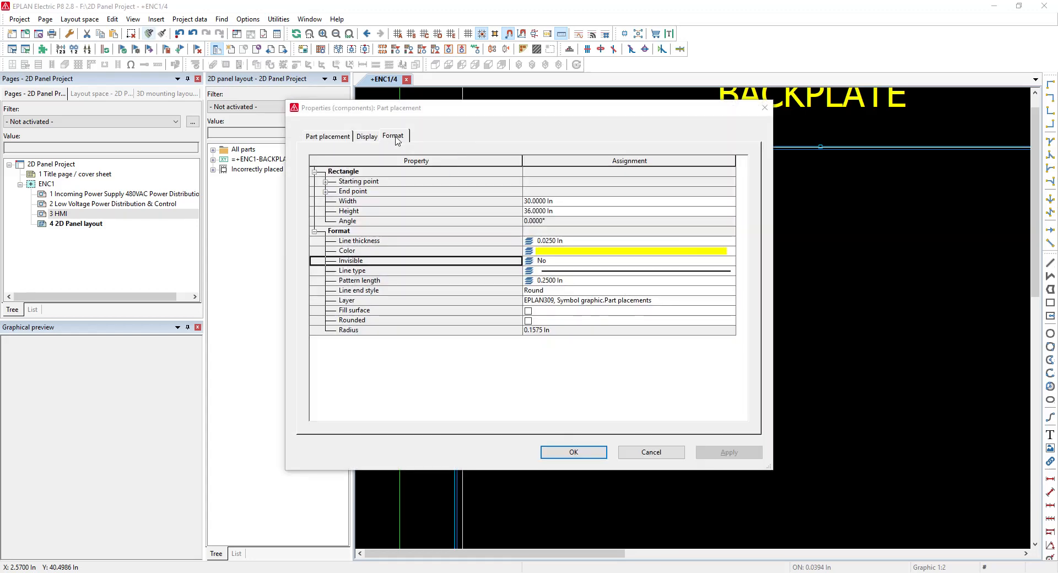
pyautogui.click(698, 261)
pyautogui.click(731, 260)
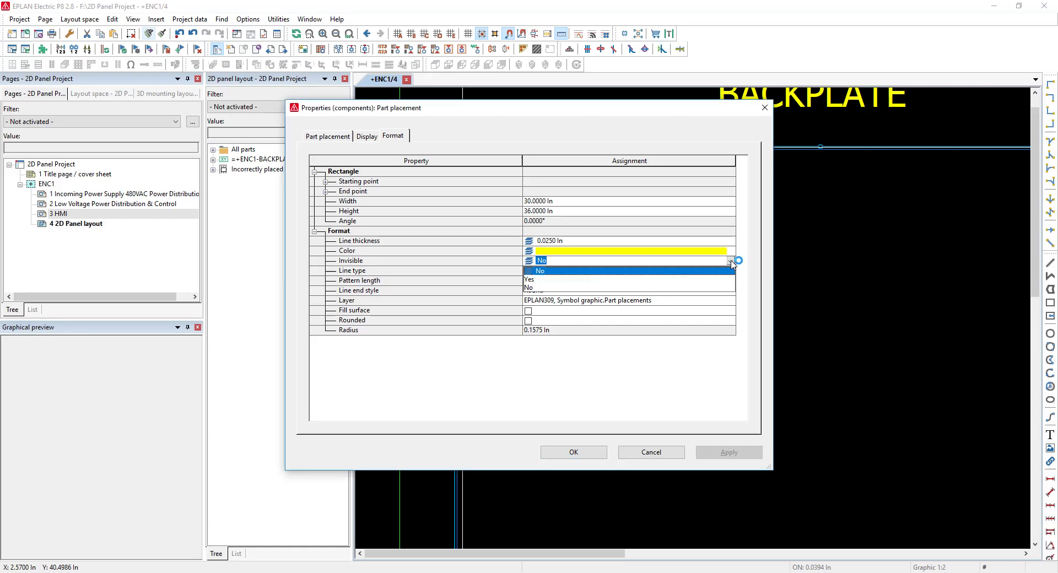
pyautogui.click(531, 279)
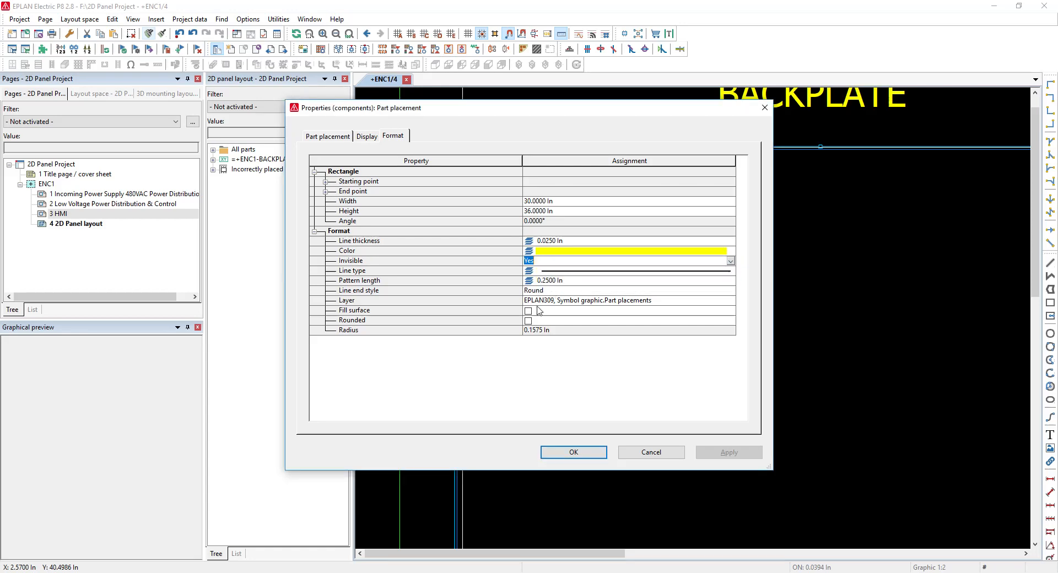
pyautogui.click(588, 455)
pyautogui.scroll(-5, 463, 151)
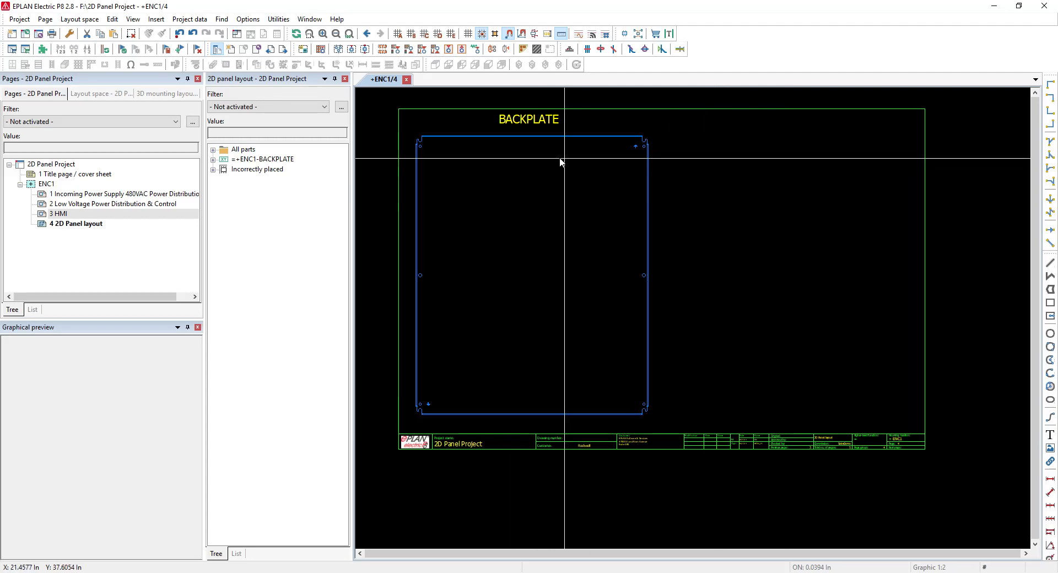
# Draw a narrow horizontal rectangle across the backplate's width, just below its upper mounting holes
pyautogui.scroll(2, 440, 118)
pyautogui.scroll(1, 440, 118)
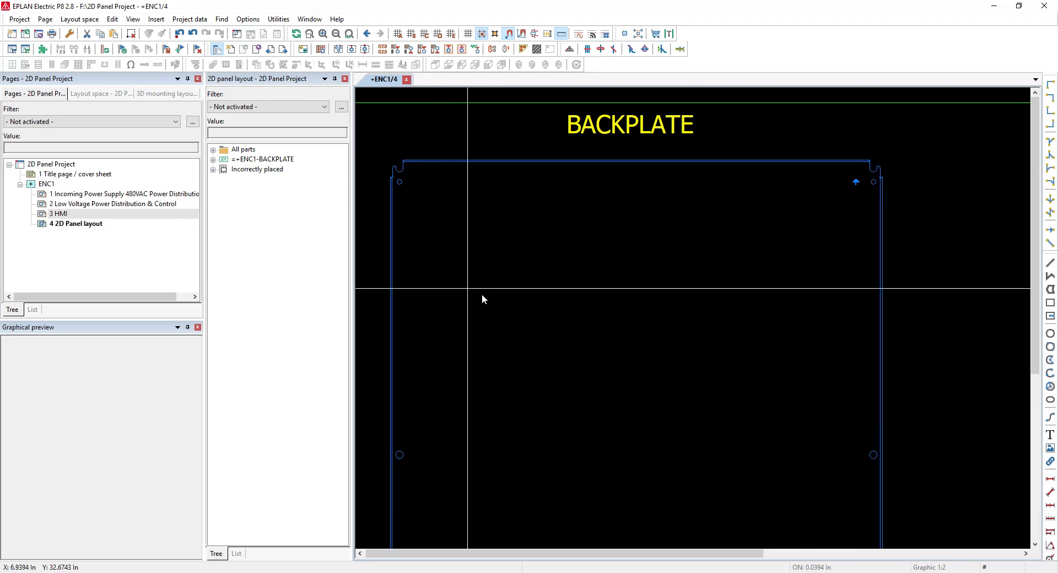
pyautogui.click(702, 162)
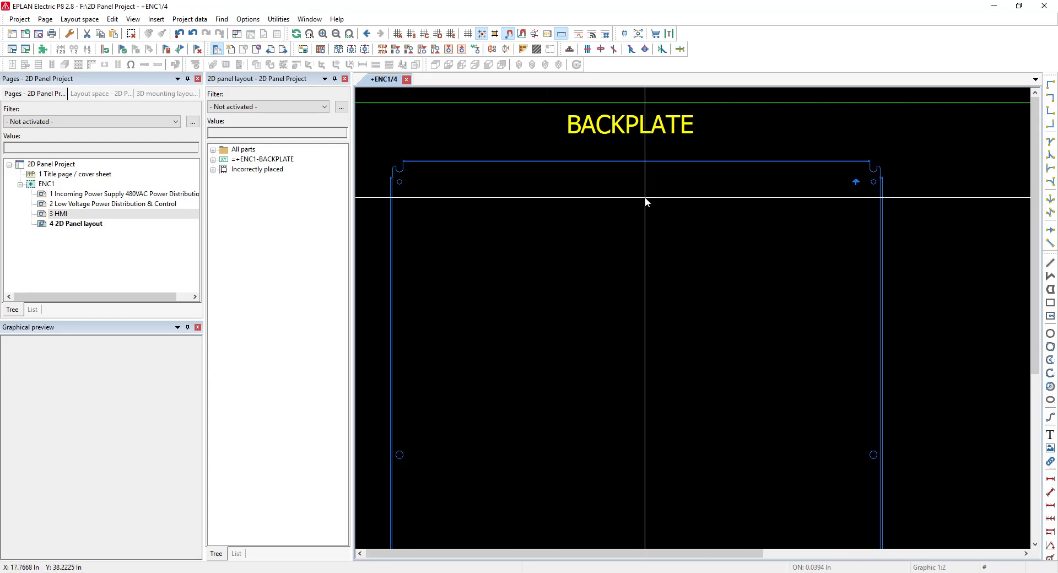
pyautogui.click(1050, 305)
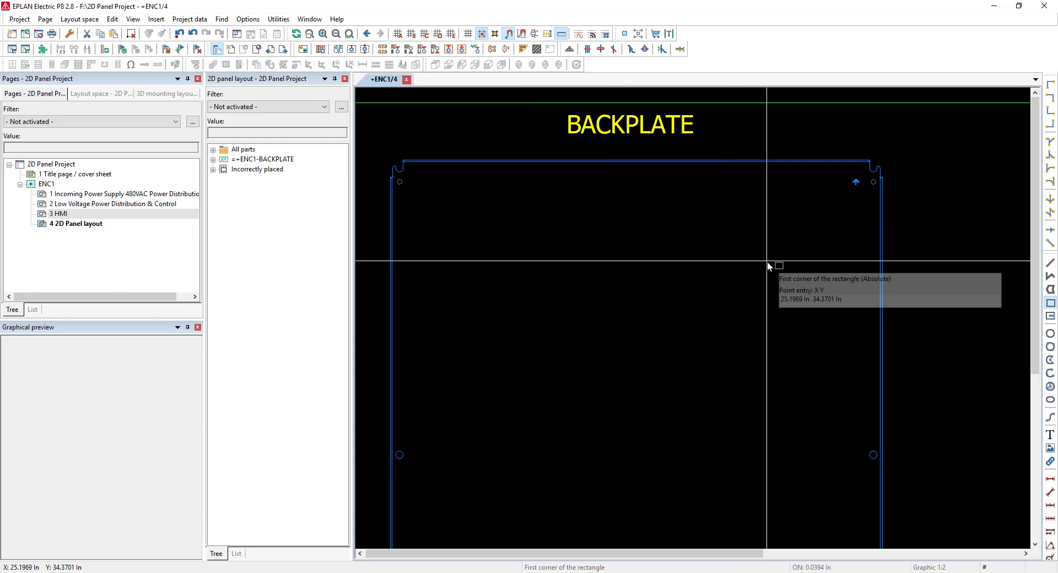
pyautogui.scroll(-1, 799, 277)
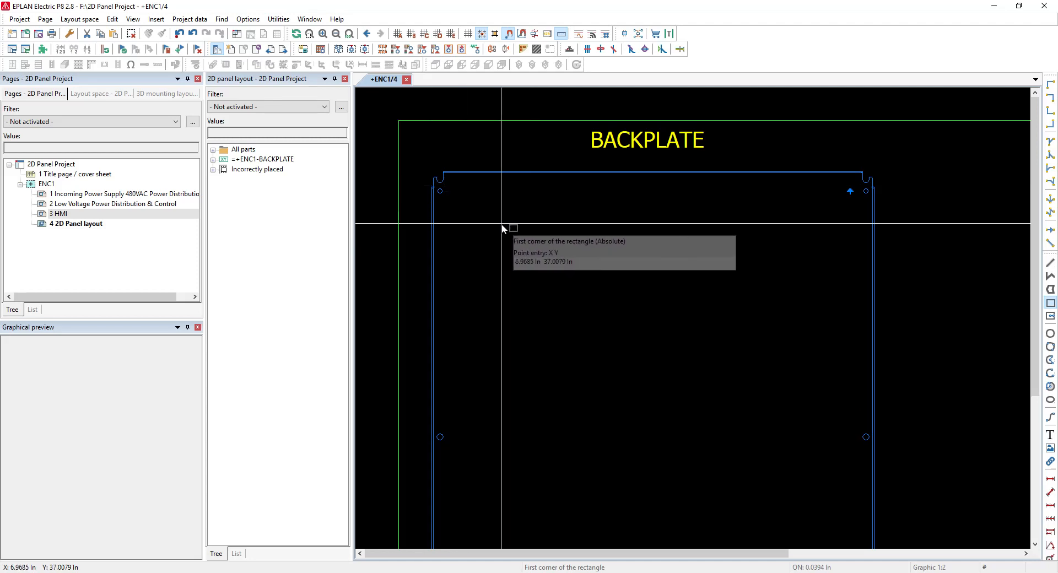
pyautogui.scroll(4, 440, 212)
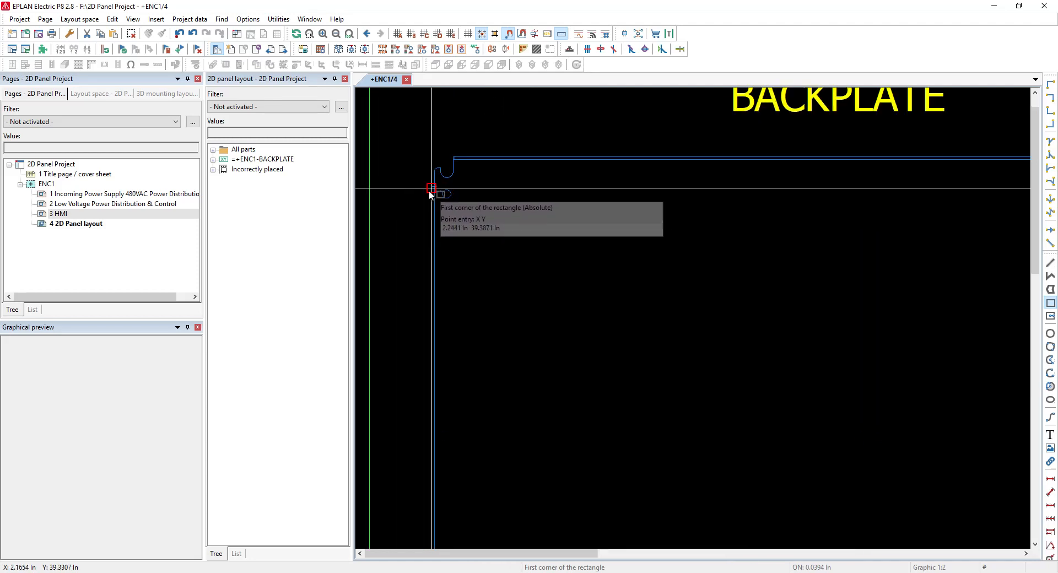
pyautogui.scroll(2, 437, 216)
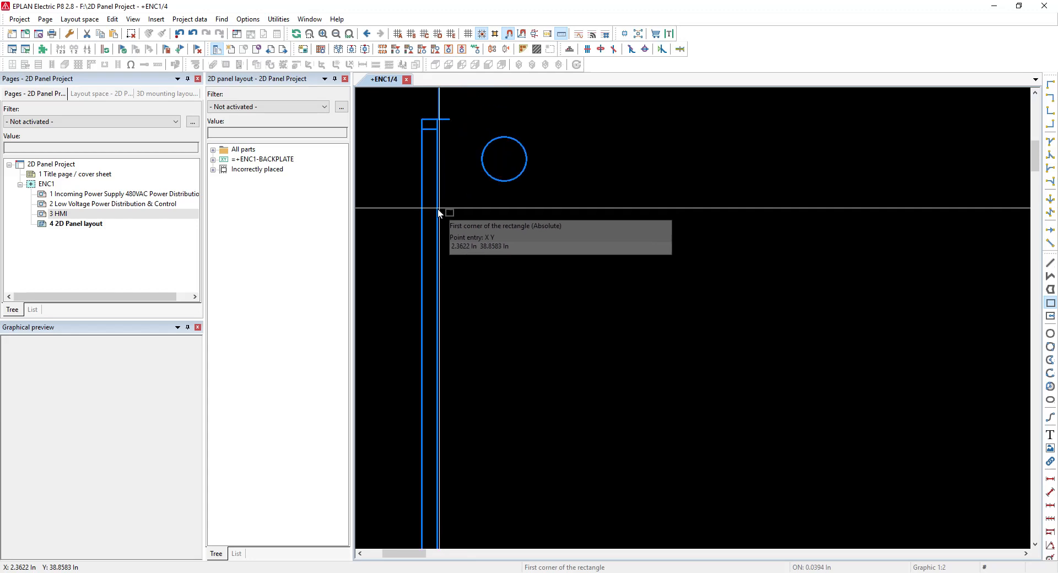
pyautogui.click(439, 203)
pyautogui.scroll(-5, 432, 243)
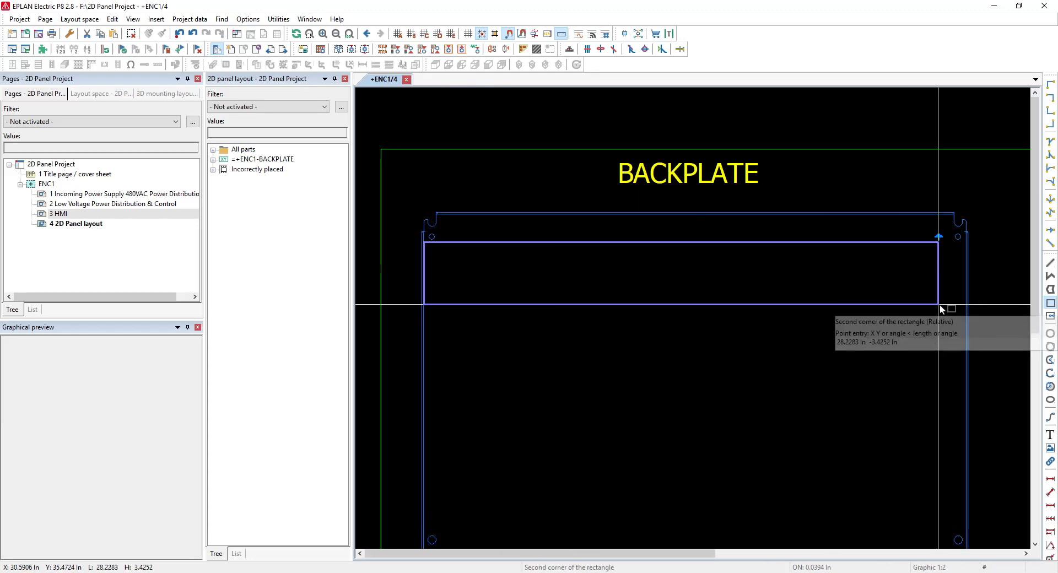
pyautogui.click(966, 273)
pyautogui.rightClick(868, 304)
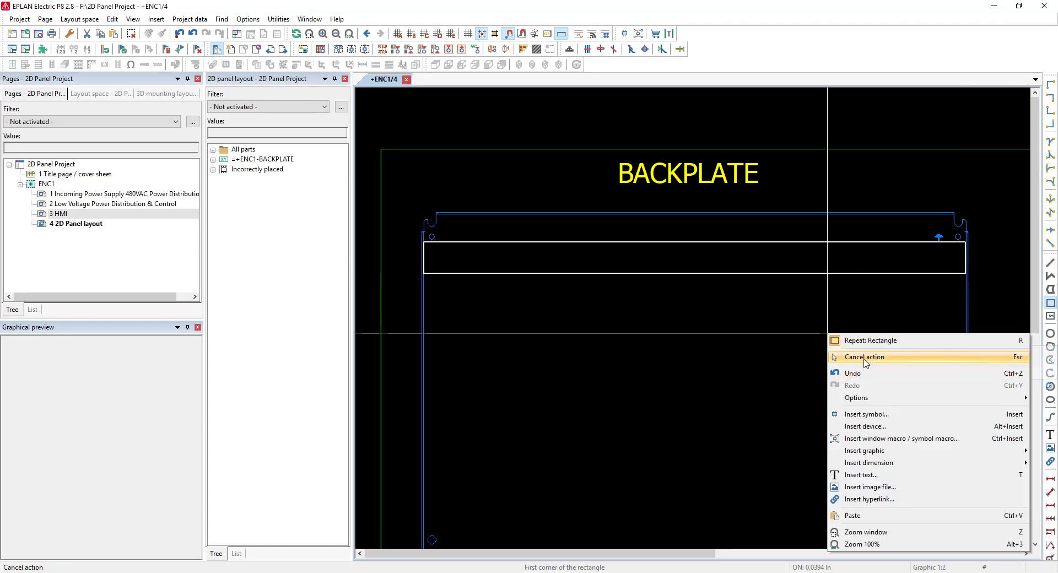
# Set the height of the horizontal rectangle near the backplate's upper edge to 1.5 in
pyautogui.click(867, 359)
pyautogui.click(789, 274)
pyautogui.doubleClick(789, 274)
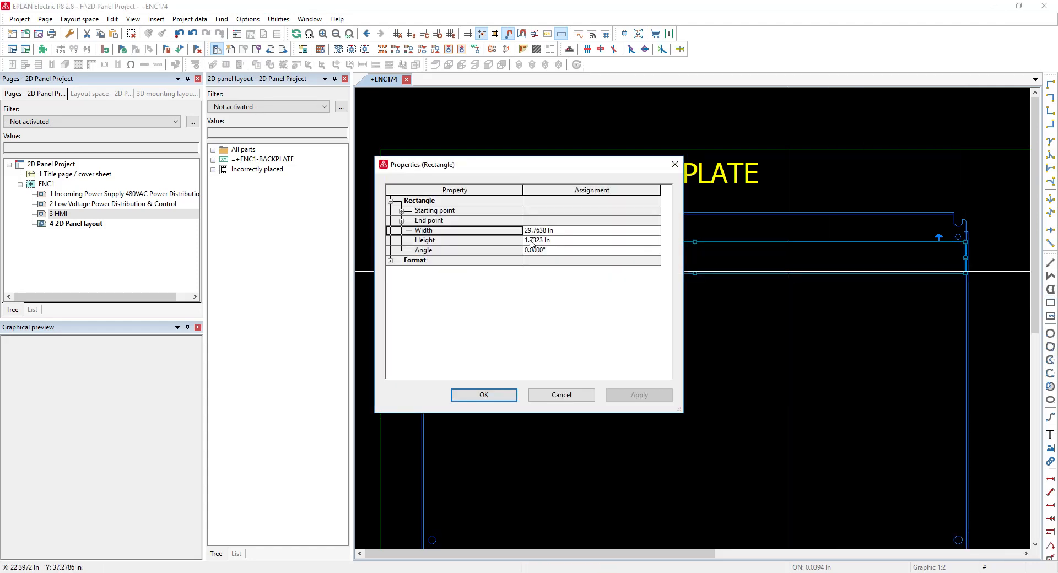
pyautogui.click(559, 240)
pyautogui.write('1.5')
pyautogui.click(560, 234)
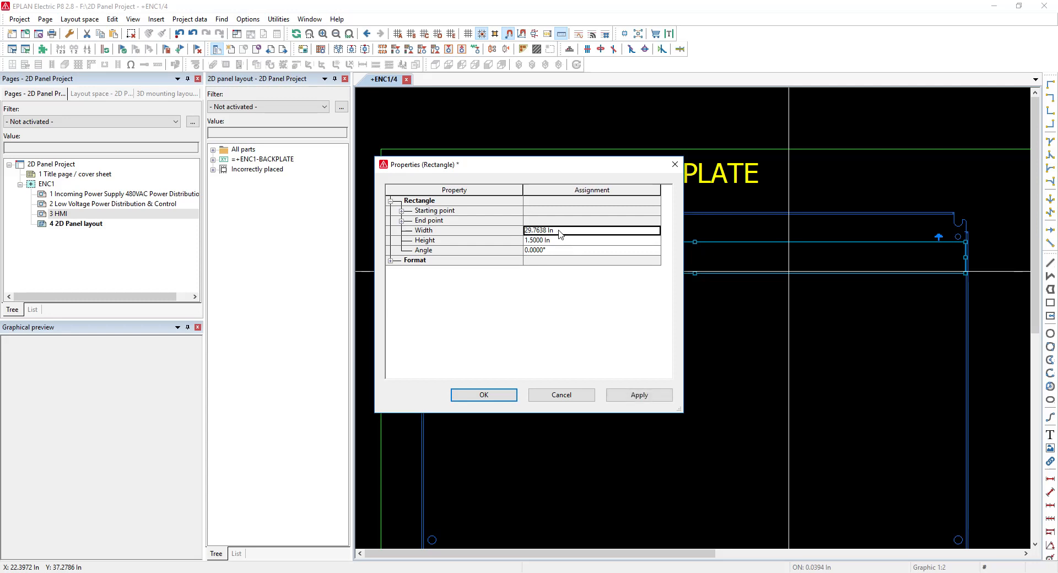
pyautogui.click(501, 397)
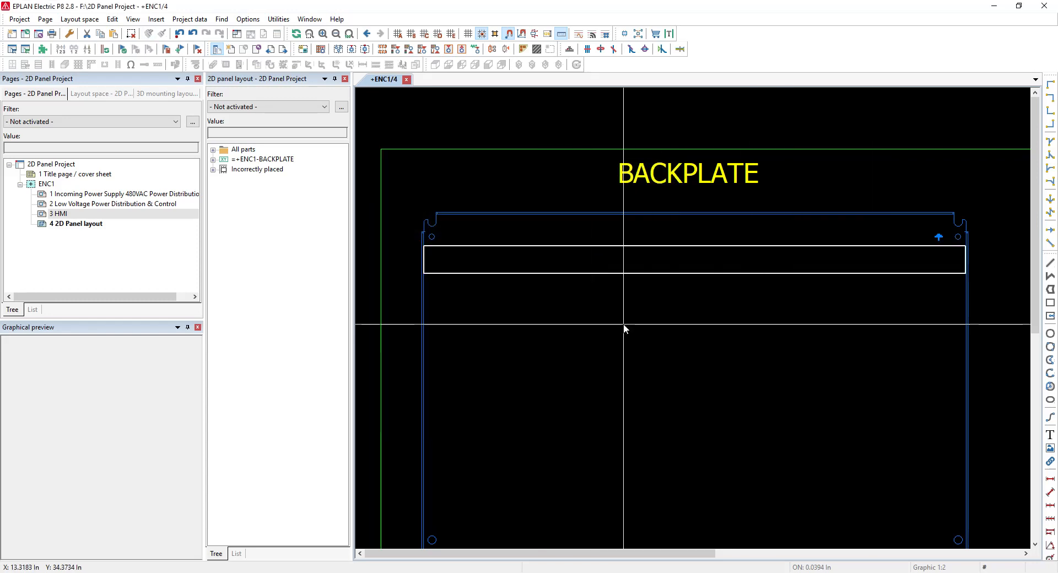
pyautogui.doubleClick(602, 274)
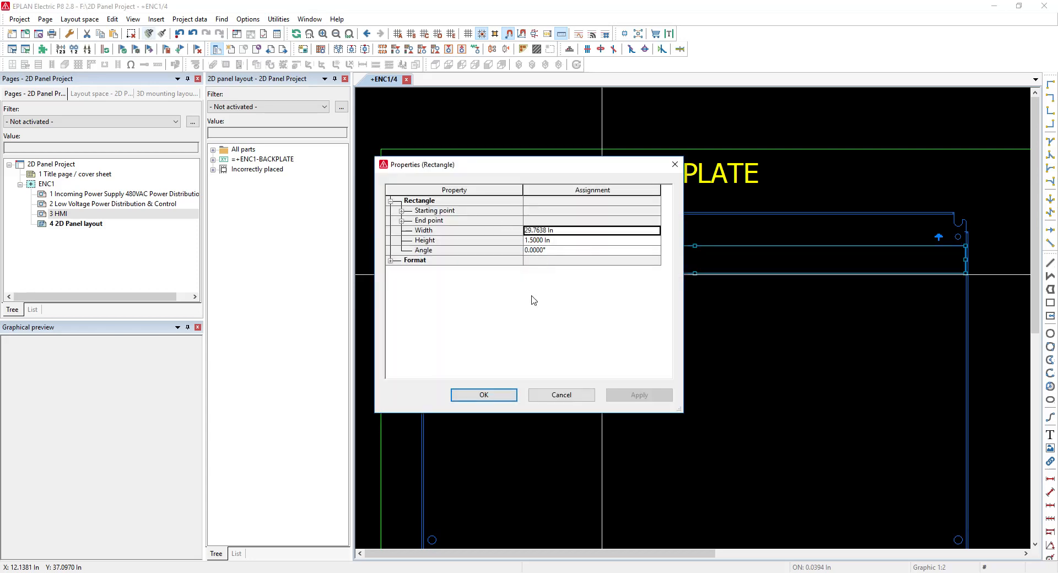
pyautogui.click(561, 395)
pyautogui.click(601, 298)
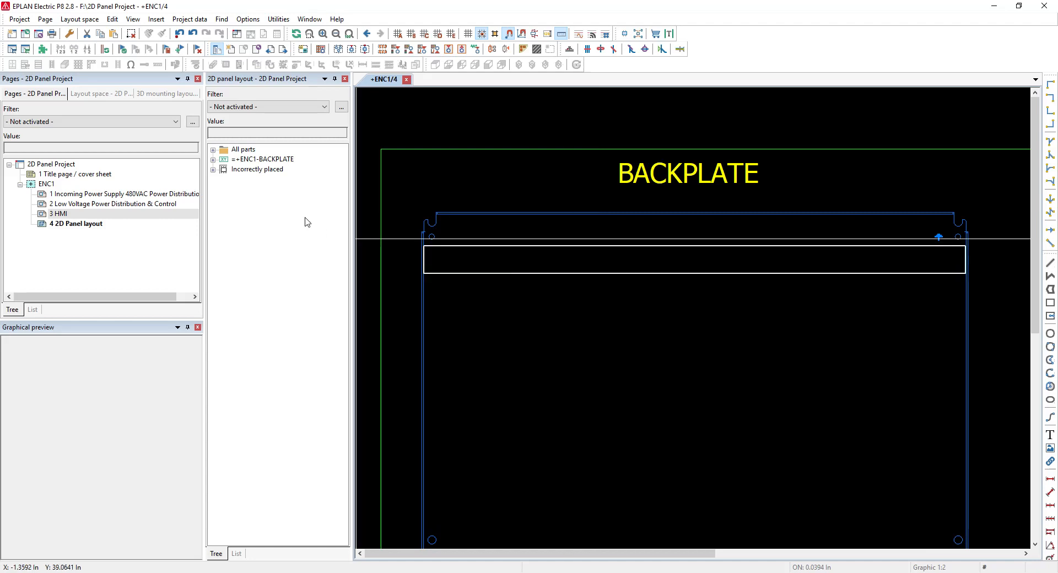
pyautogui.rightClick(263, 220)
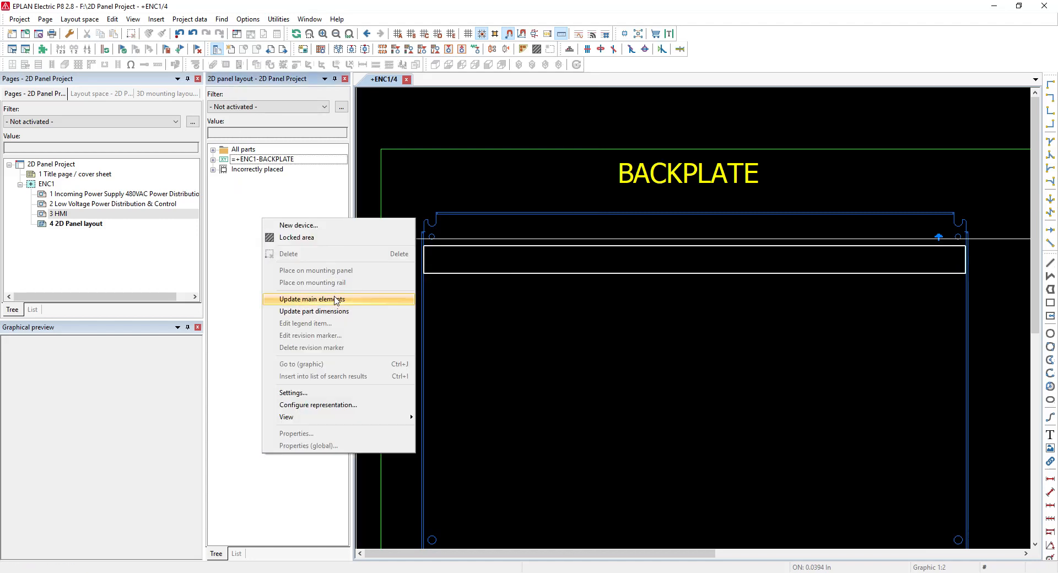
pyautogui.click(238, 215)
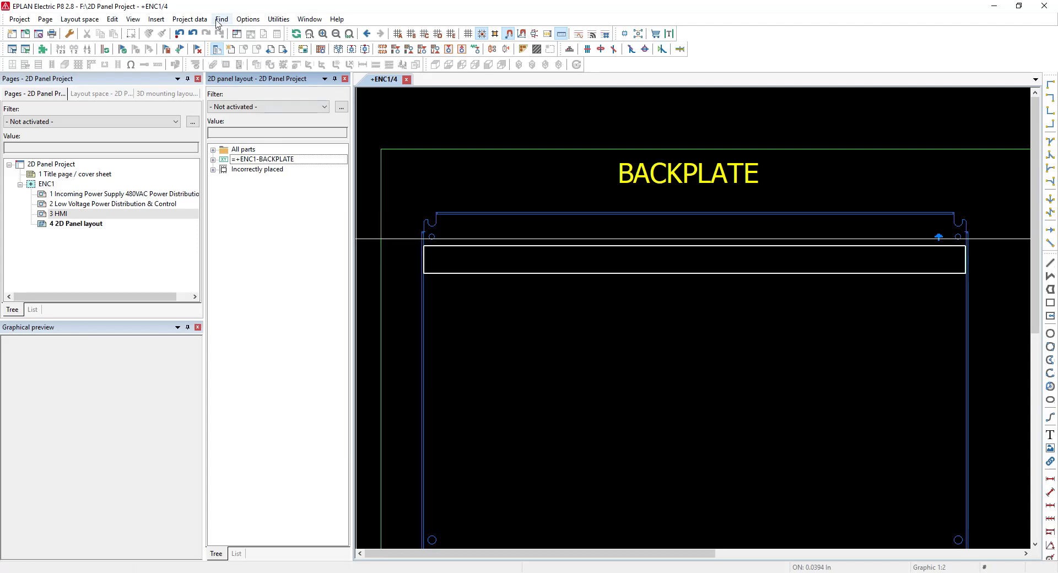
# Browse the project's bill of materials and the part selection for adding a project part, and close both without adding anything
pyautogui.click(190, 19)
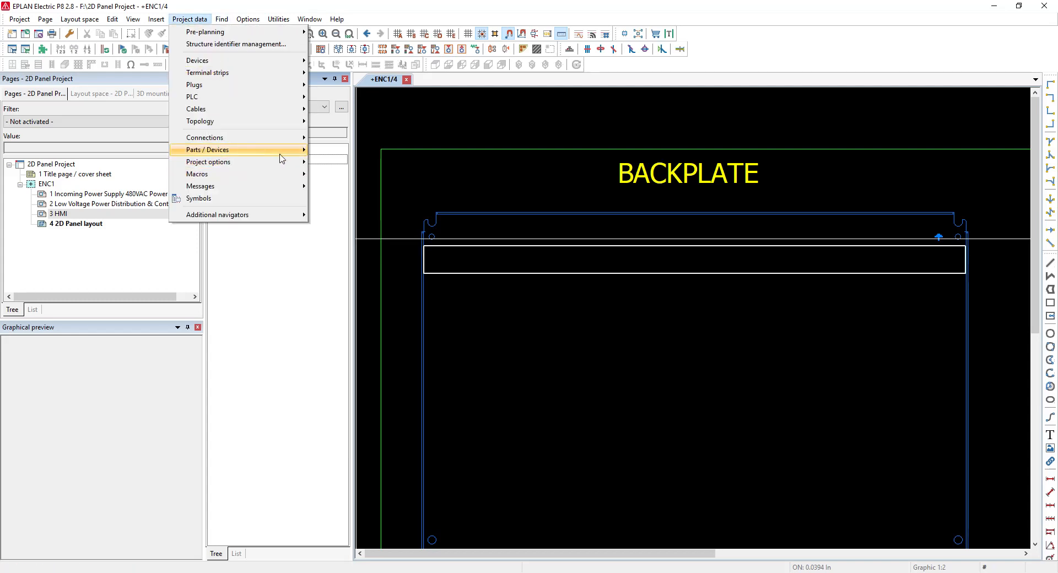
pyautogui.moveTo(282, 151)
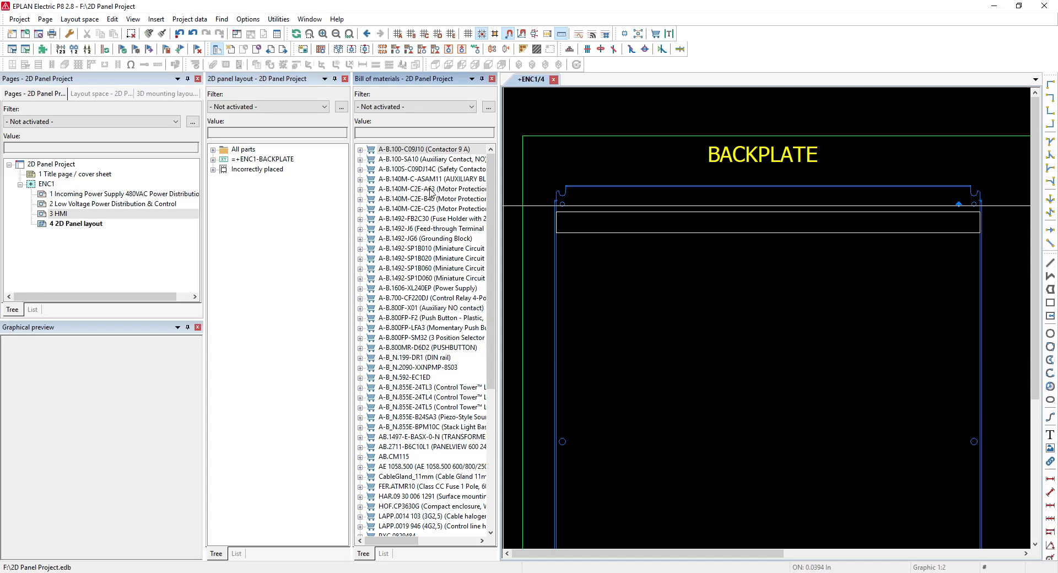
pyautogui.scroll(-8, 459, 221)
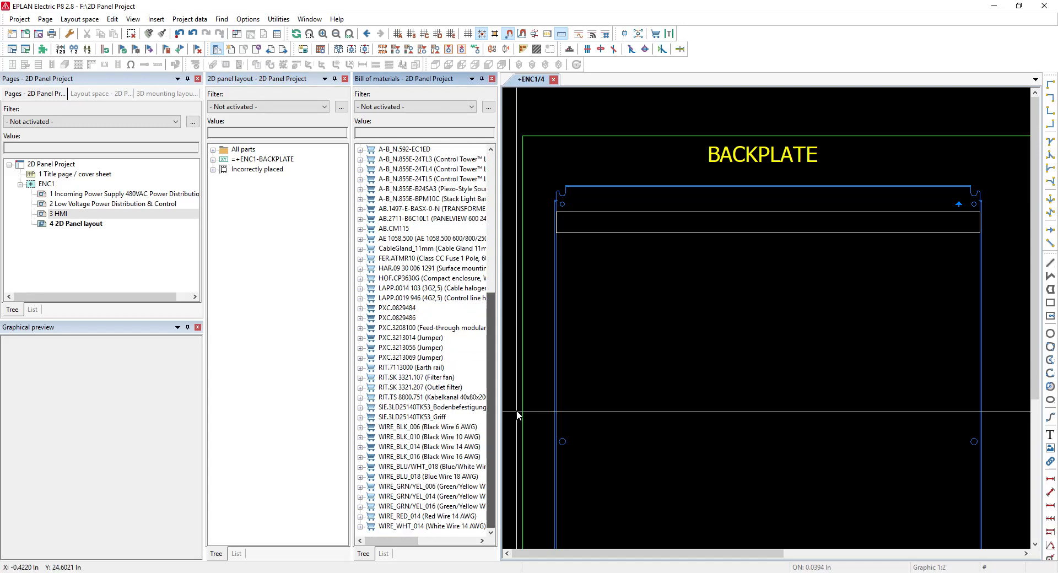
pyautogui.rightClick(462, 310)
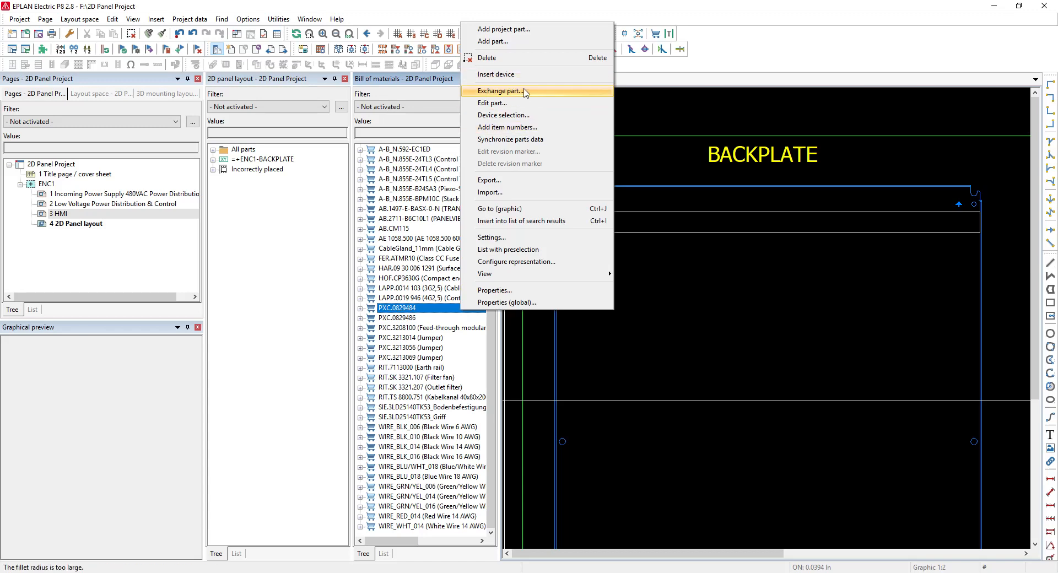
pyautogui.click(508, 30)
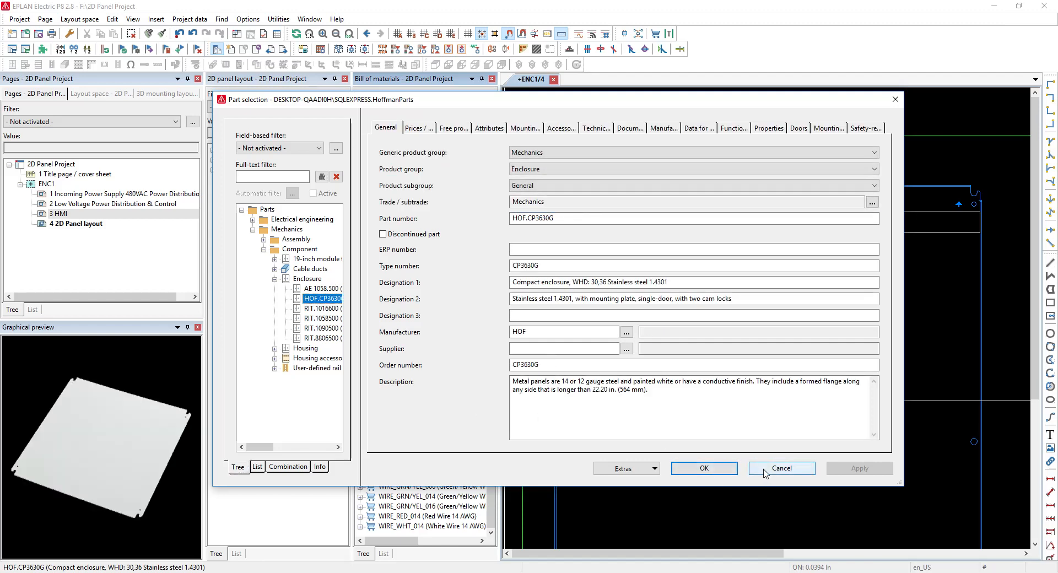
pyautogui.click(764, 470)
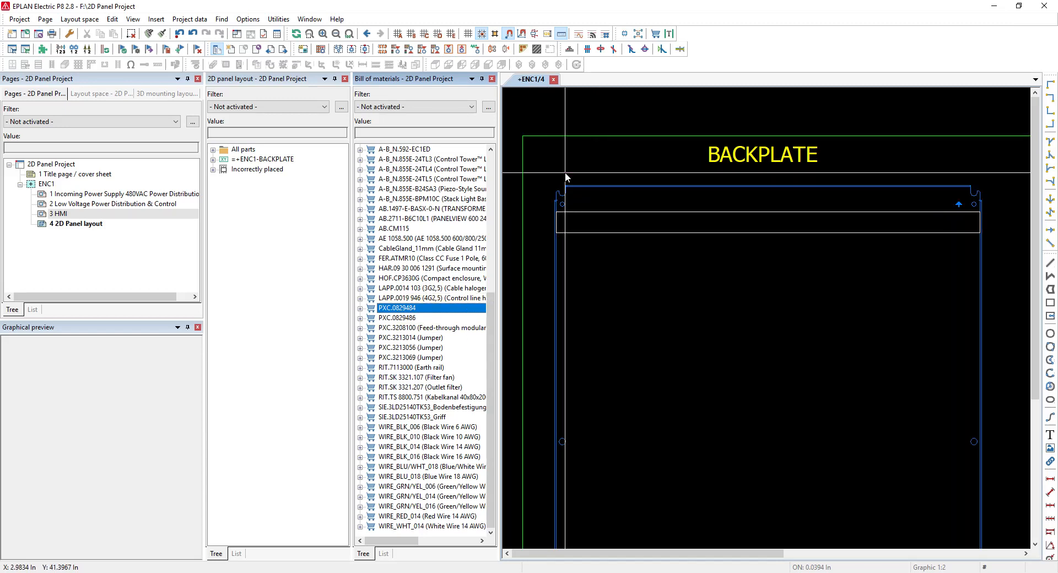
pyautogui.click(492, 80)
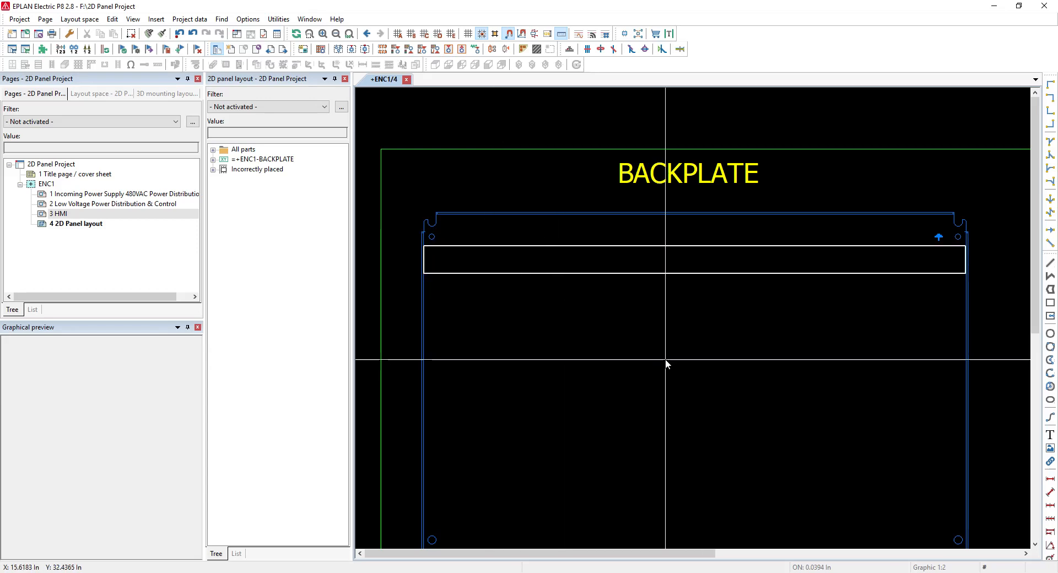
# Add a linear dimension for the horizontal rectangle's full width, placed between the backplate and its BACKPLATE title
pyautogui.scroll(-2, 684, 284)
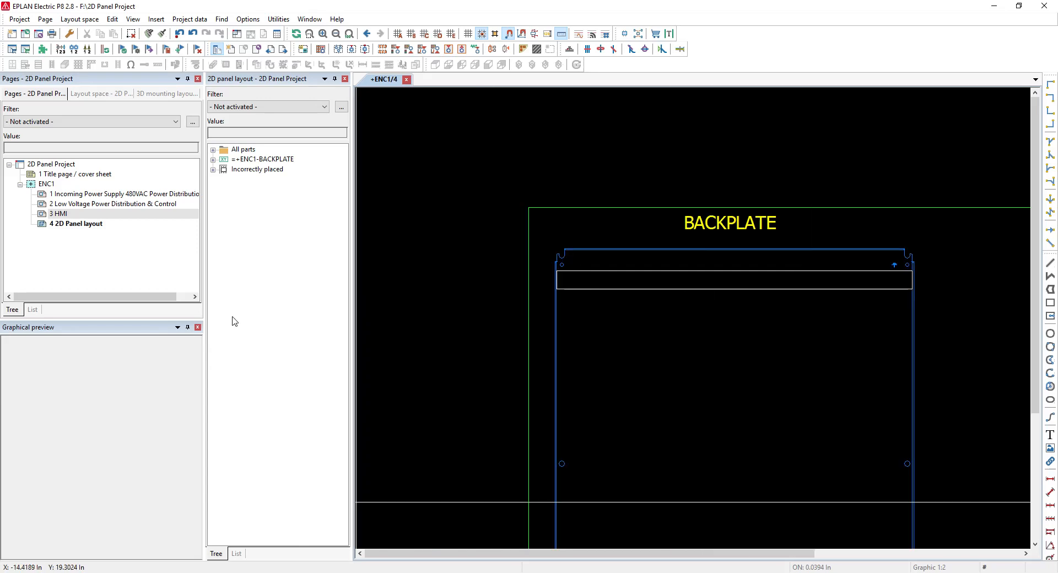
pyautogui.click(1050, 479)
pyautogui.scroll(3, 562, 276)
pyautogui.click(536, 269)
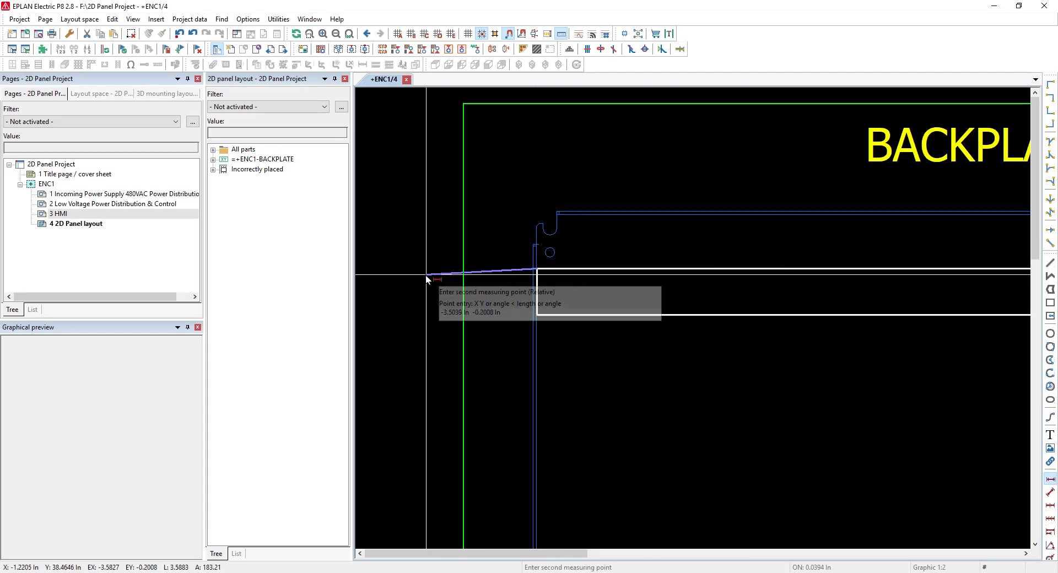
pyautogui.scroll(-3, 427, 277)
pyautogui.click(860, 276)
pyautogui.click(849, 241)
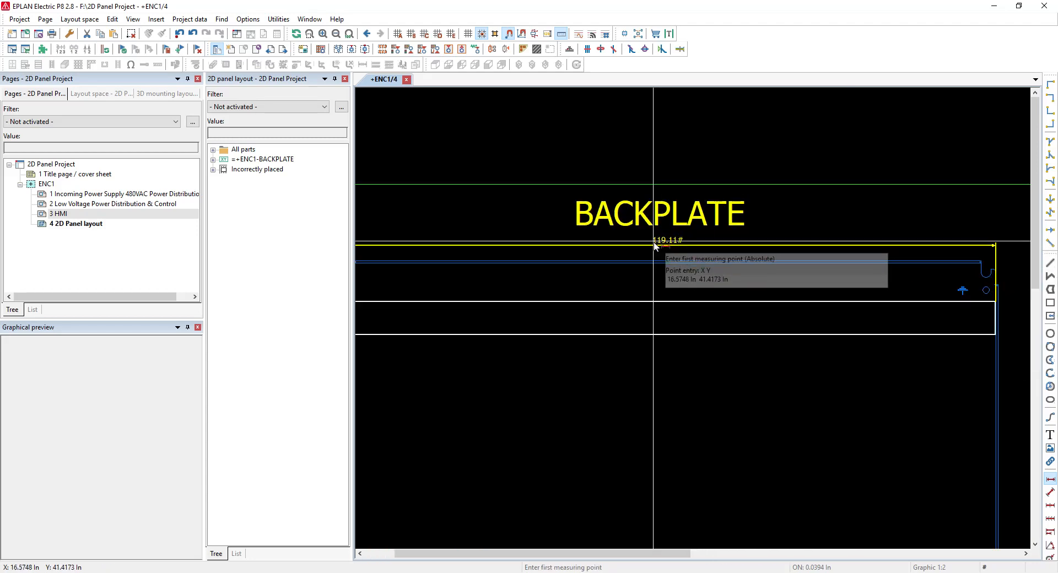
# Set the unit of the backplate width dimension to inch
pyautogui.scroll(2, 675, 250)
pyautogui.doubleClick(675, 246)
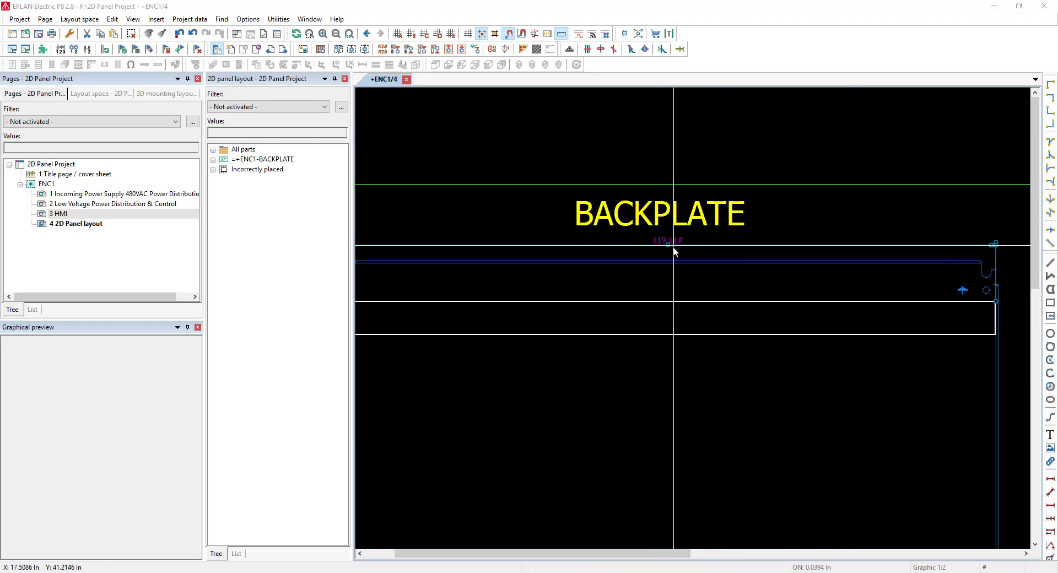
pyautogui.click(525, 298)
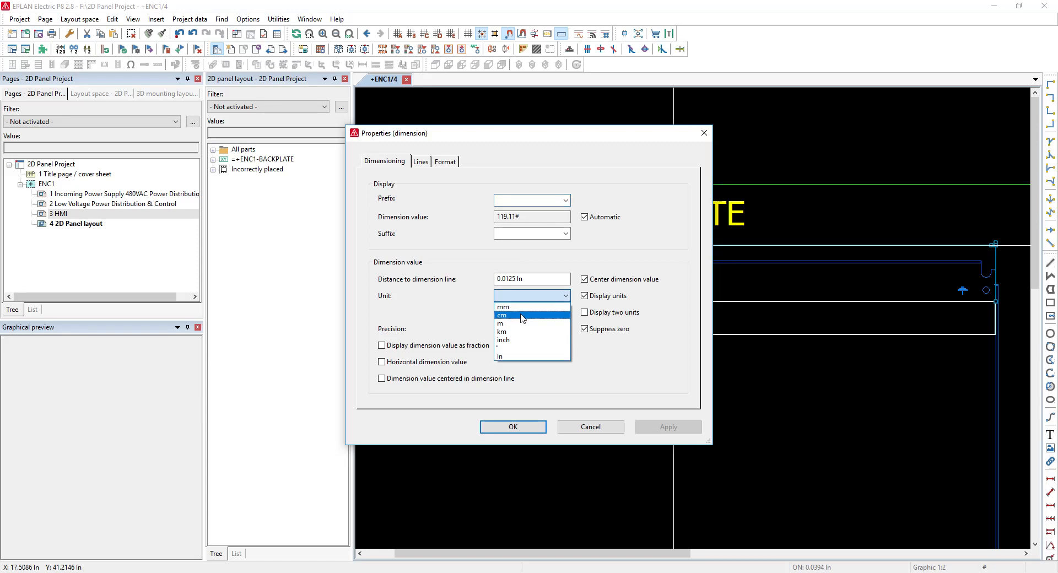
pyautogui.click(540, 339)
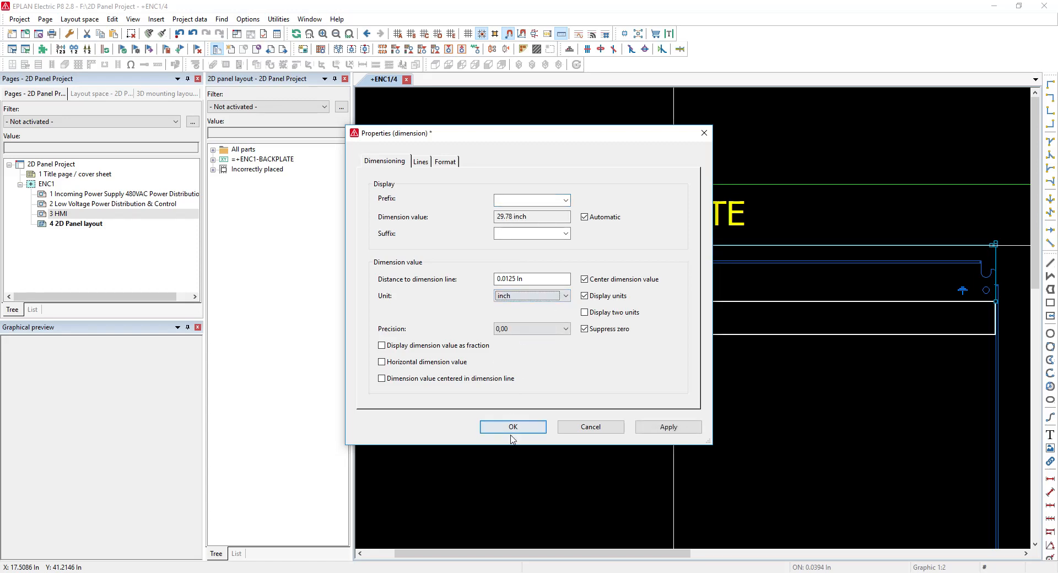
pyautogui.click(512, 428)
# Draw a thinner, shorter horizontal rectangle on the backplate, a short distance below the first one
pyautogui.scroll(-1, 843, 247)
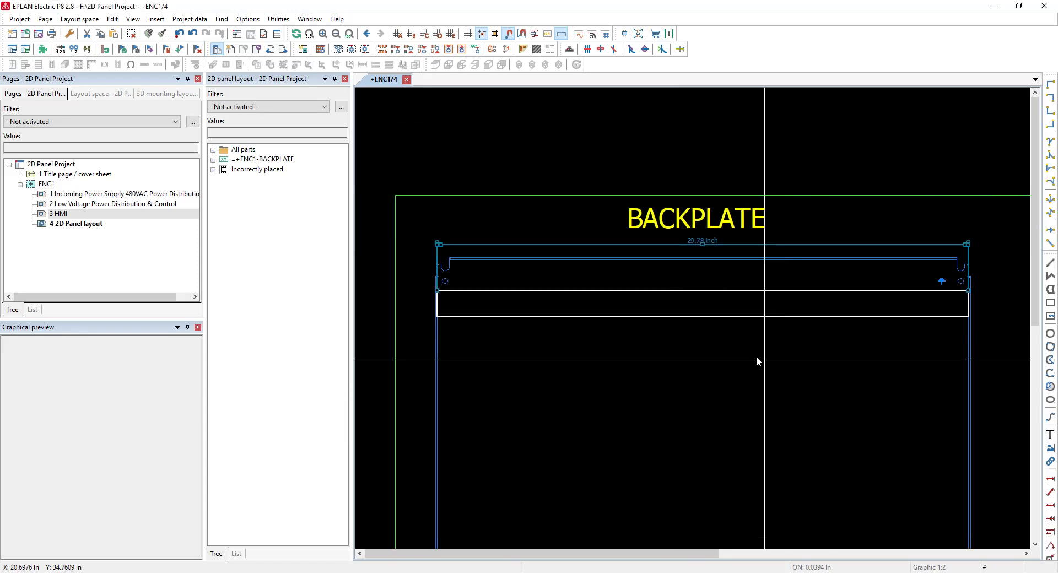
pyautogui.scroll(-1, 569, 298)
pyautogui.scroll(-1, 569, 298)
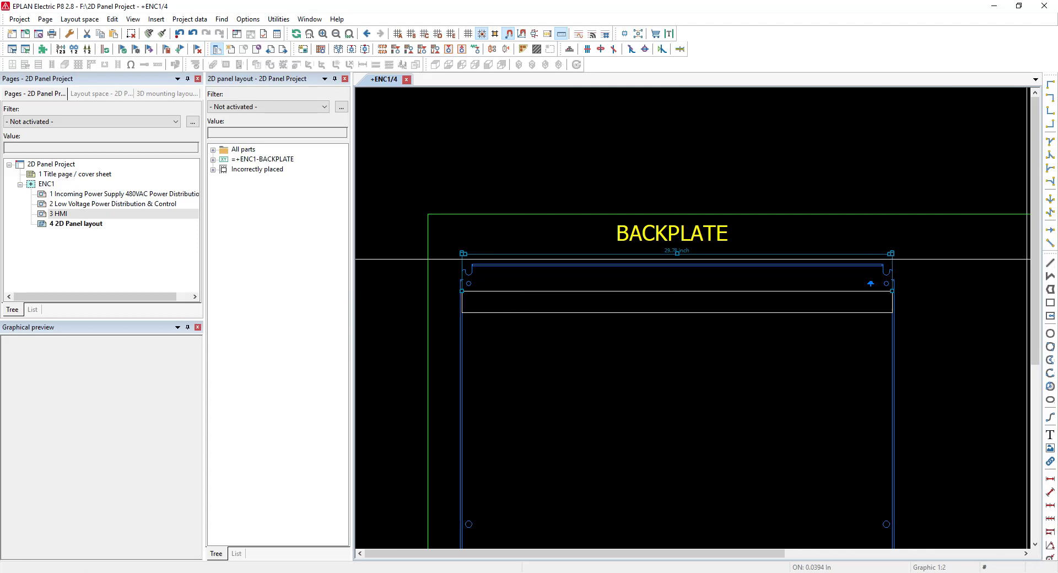
pyautogui.click(1051, 304)
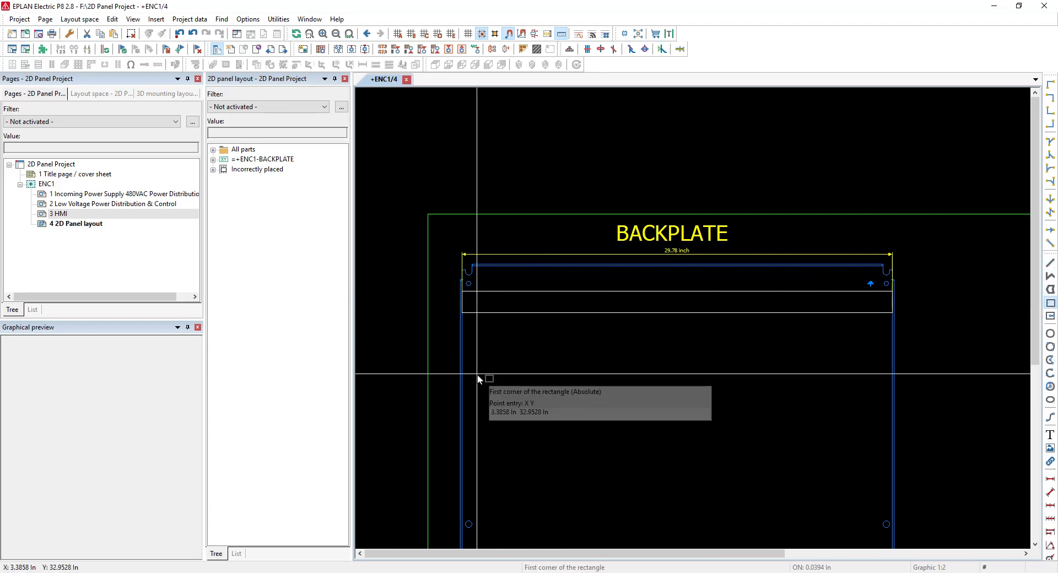
pyautogui.click(493, 351)
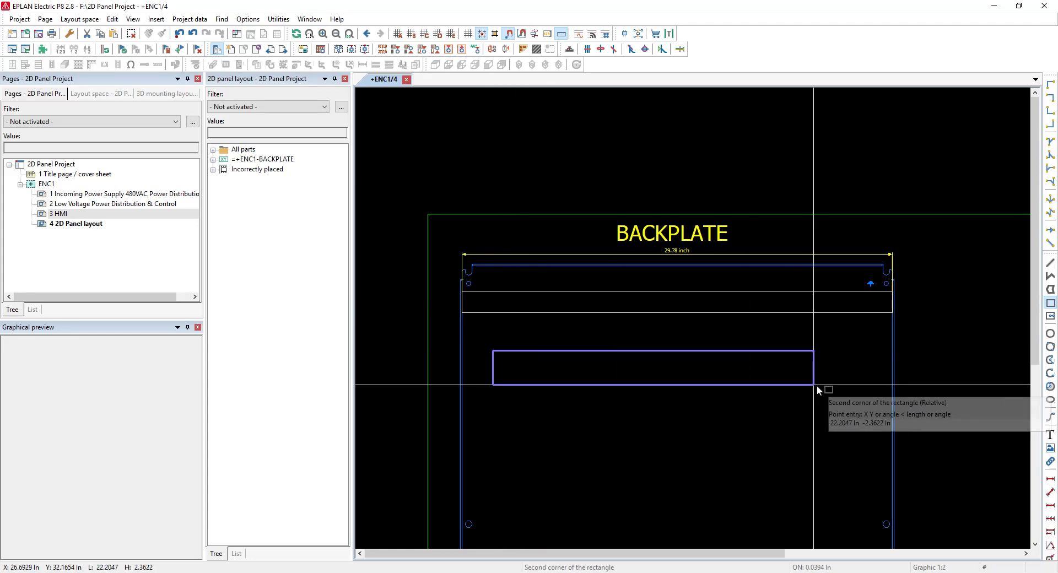
pyautogui.click(856, 362)
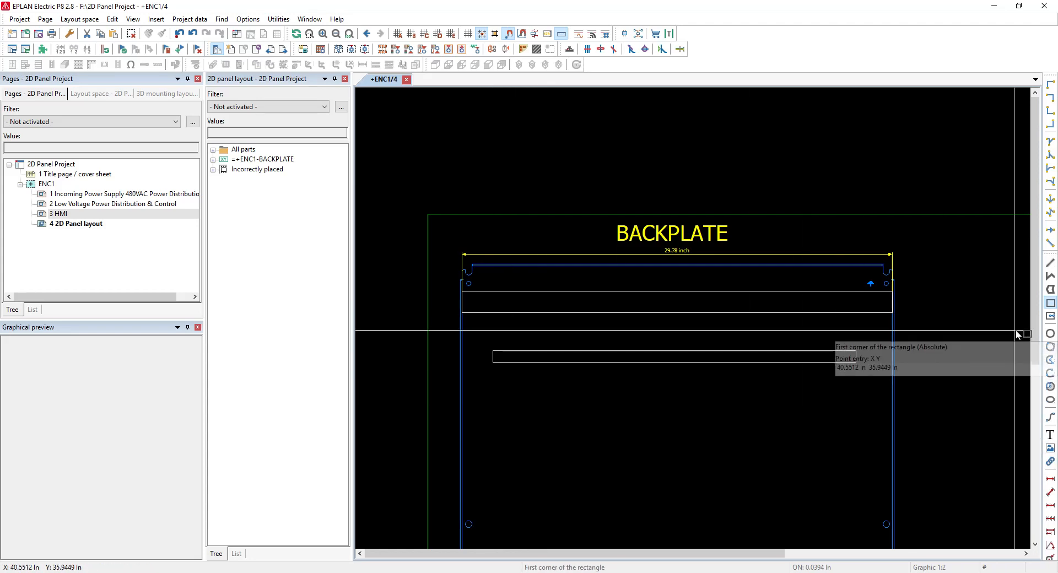
# Draw a horizontal line below the thin rectangle, spanning about the same width
pyautogui.click(1051, 263)
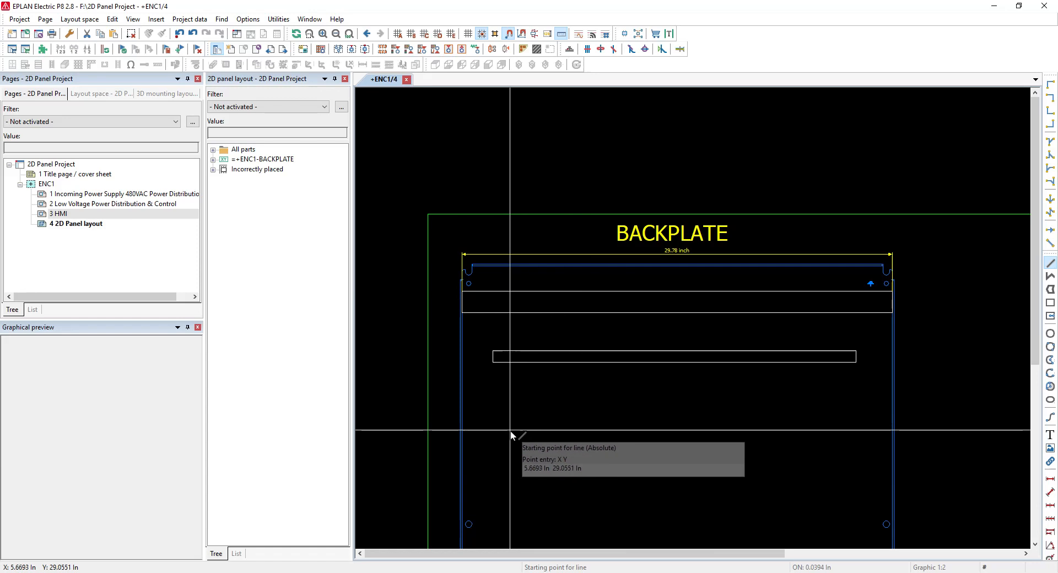
pyautogui.click(493, 422)
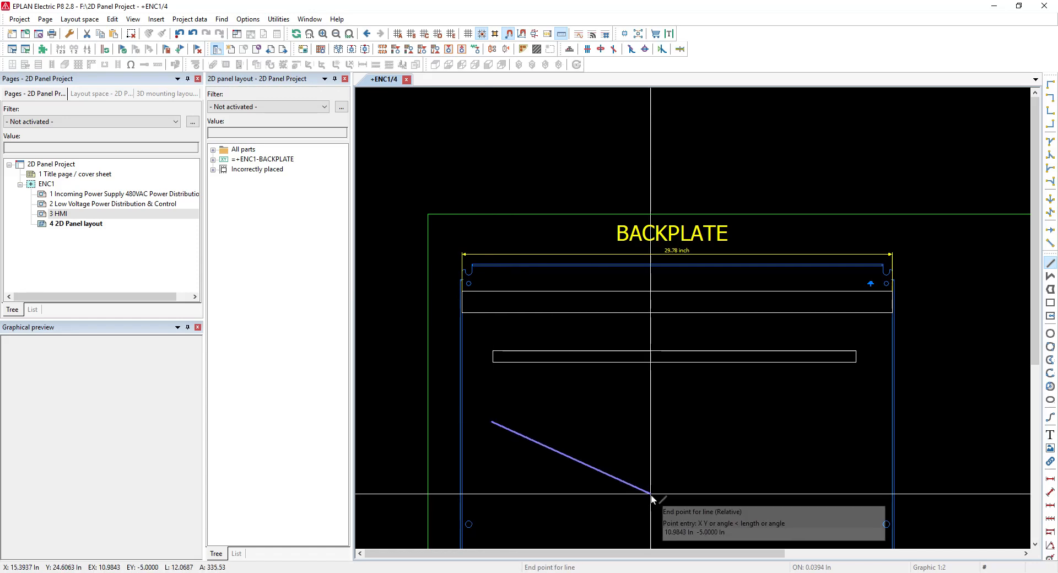
pyautogui.click(858, 422)
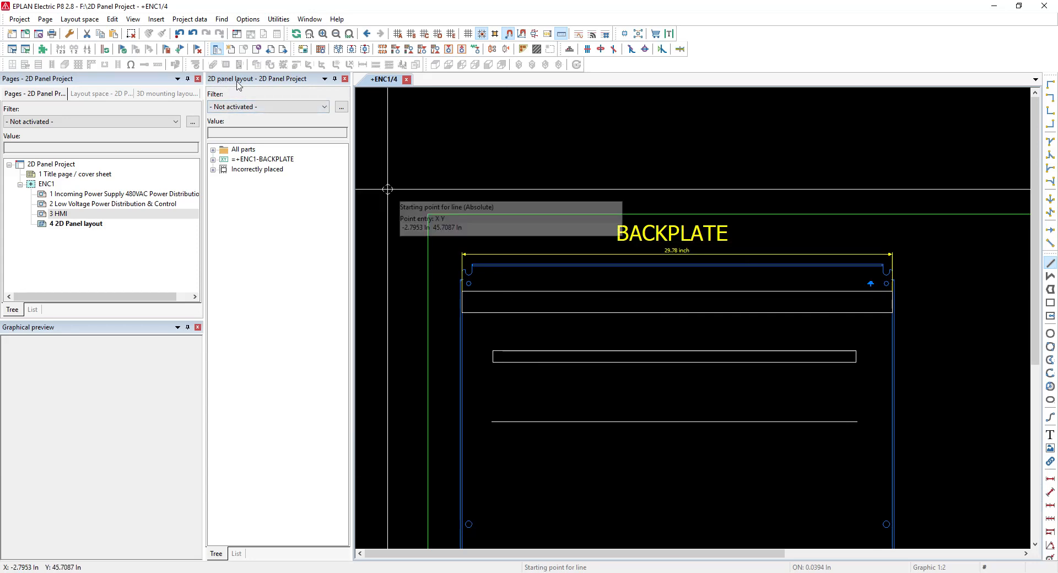
# Try to place the FU120 fuse holder A-B.1492-FB2C30 from the ENC1 parts on the horizontal line
pyautogui.click(213, 150)
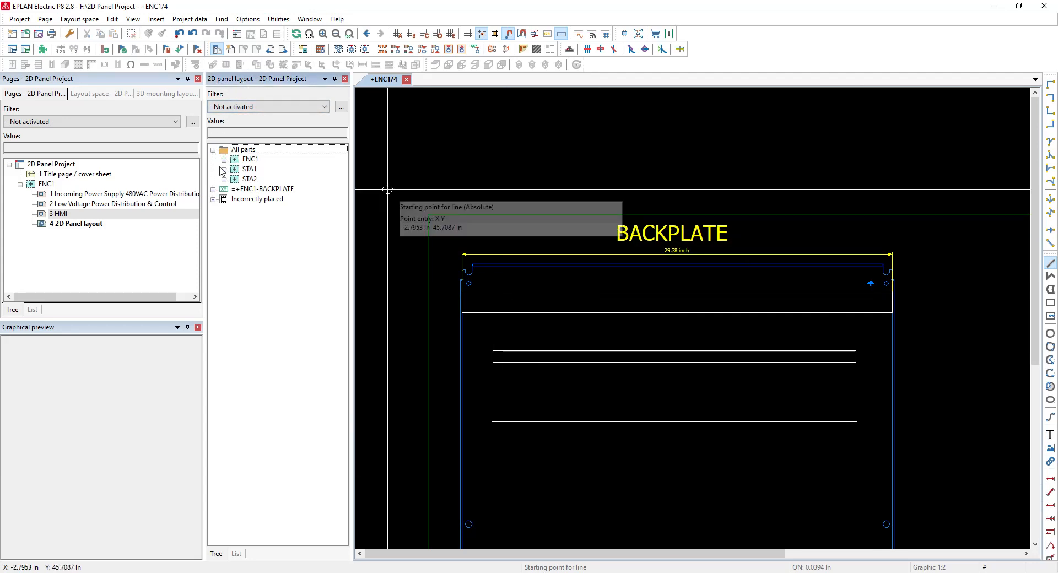
pyautogui.click(225, 160)
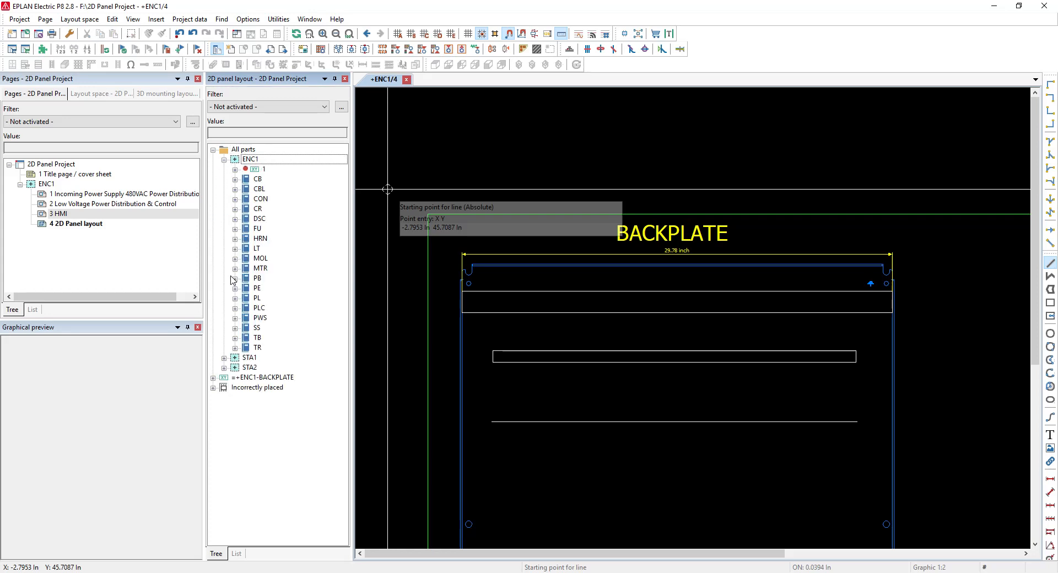
pyautogui.click(235, 229)
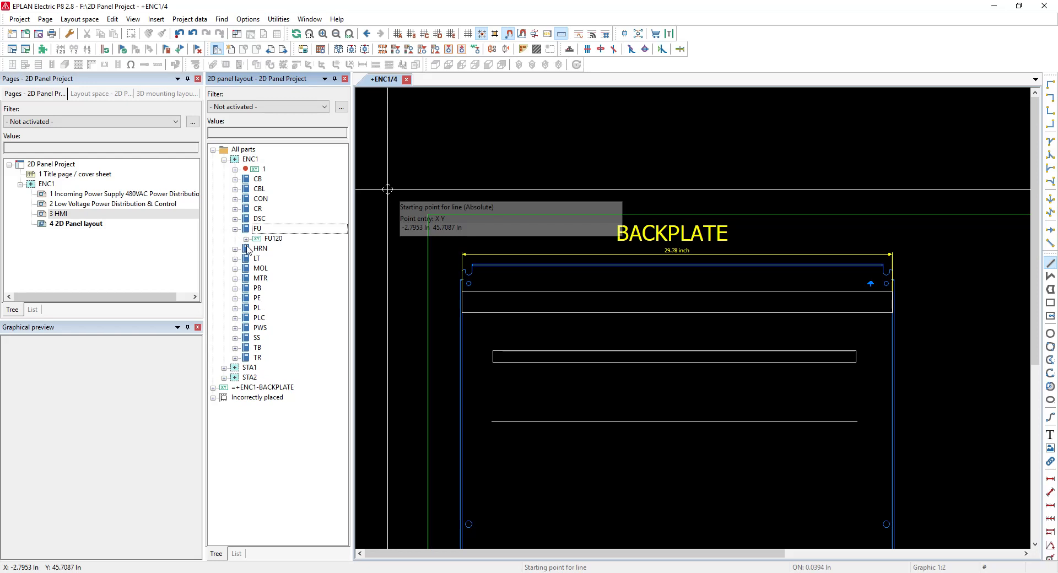
pyautogui.click(246, 240)
pyautogui.click(286, 249)
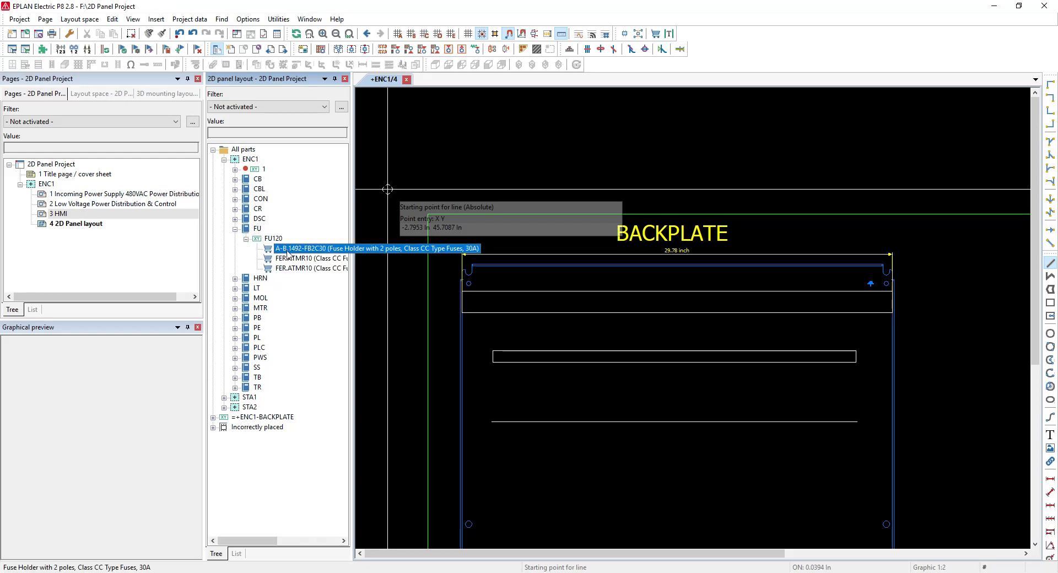
pyautogui.moveTo(286, 249); pyautogui.dragTo(554, 392)
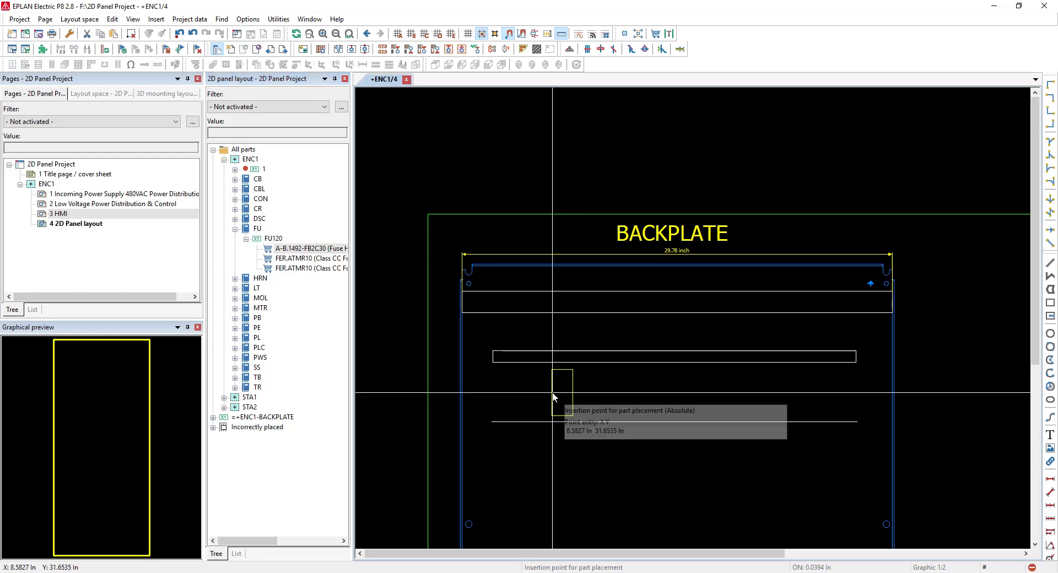
pyautogui.scroll(3, 541, 406)
pyautogui.scroll(-3, 682, 228)
pyautogui.scroll(3, 582, 351)
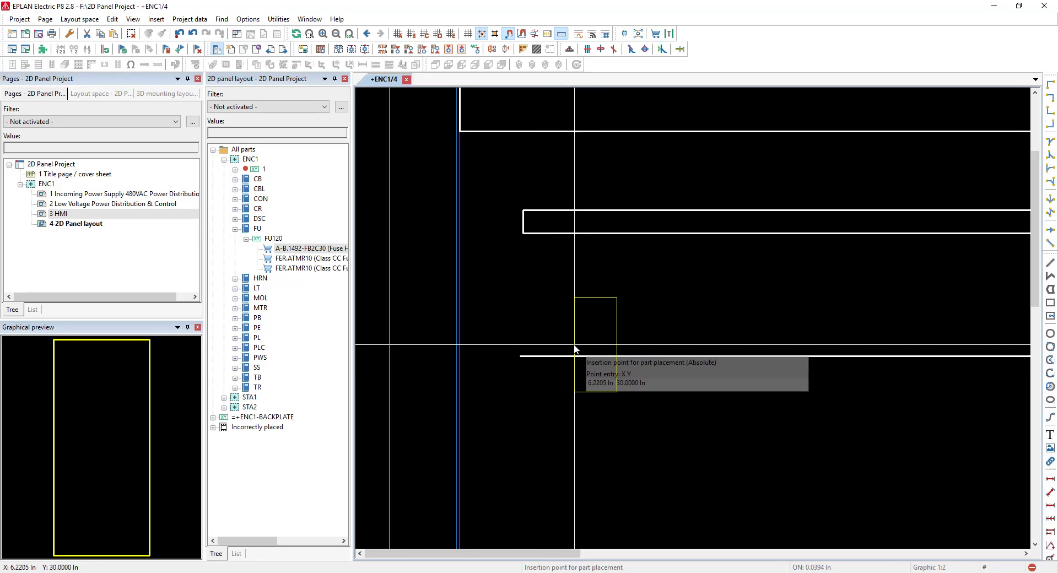
pyautogui.rightClick(567, 318)
pyautogui.click(623, 342)
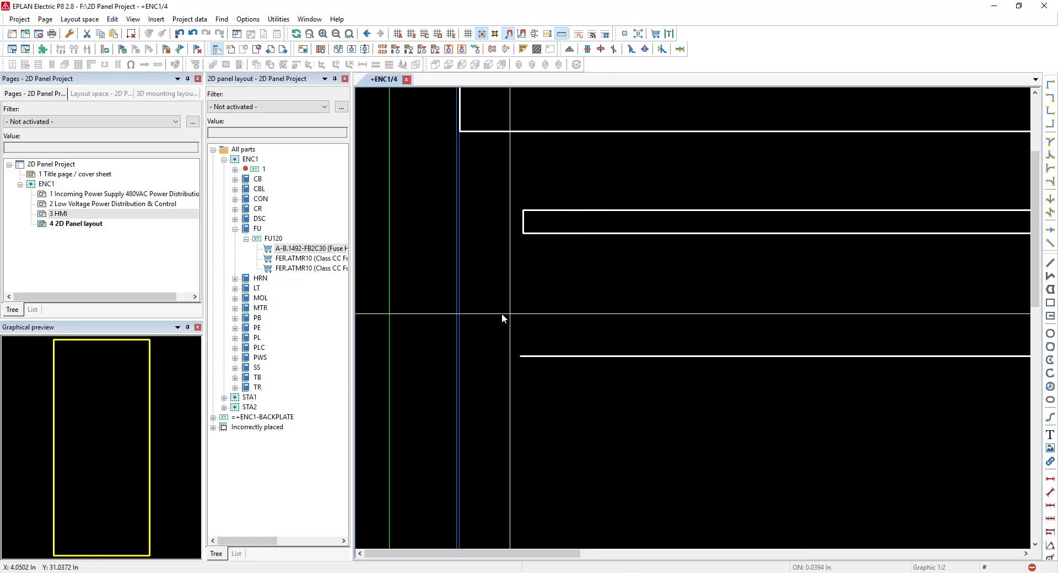
# Place the FU120 fuse holder A-B.1492-FB2C30 as a rail-mounted part near the start of the horizontal line
pyautogui.rightClick(328, 250)
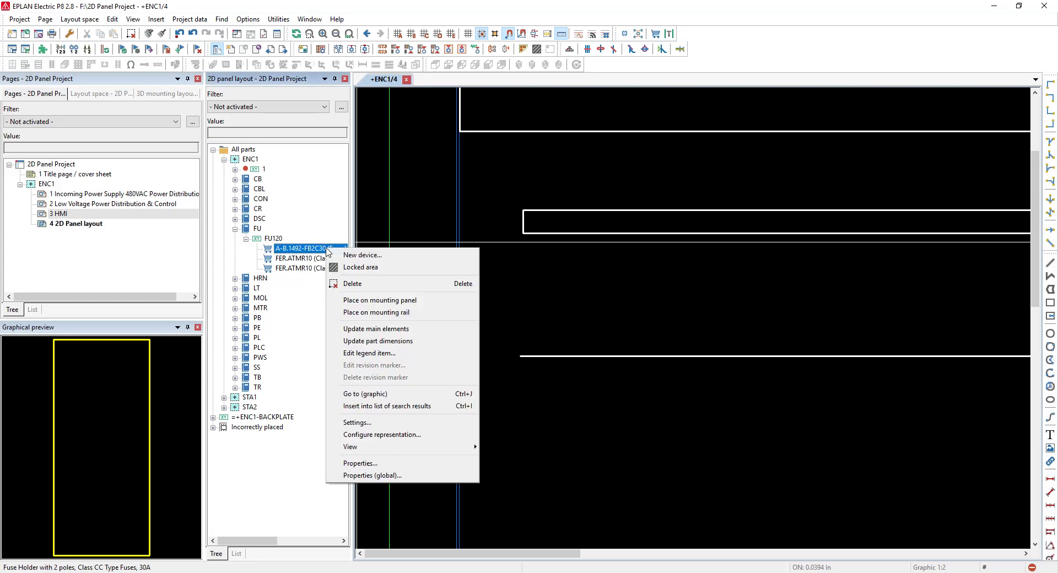
pyautogui.click(389, 312)
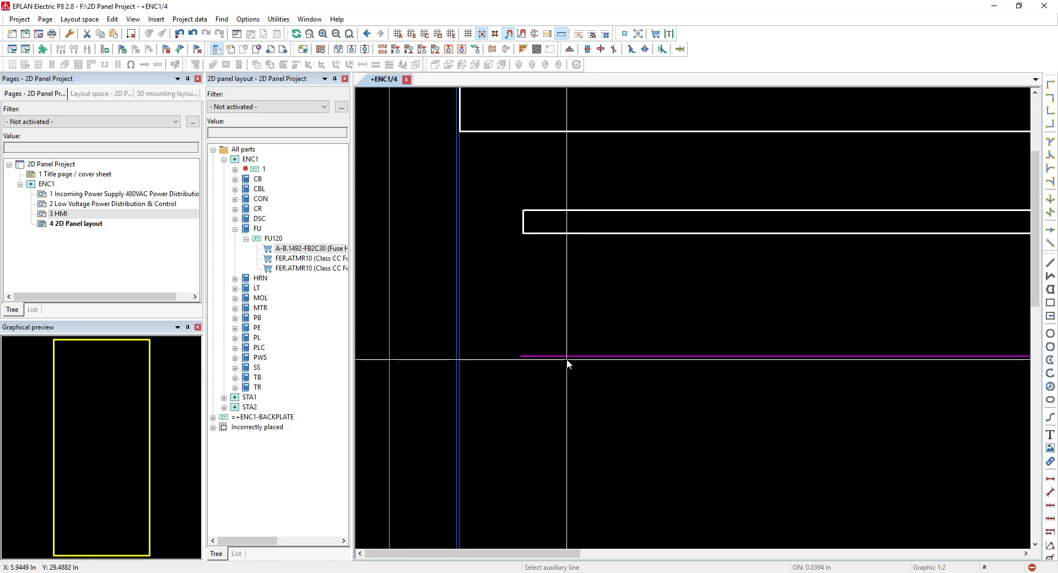
pyautogui.click(567, 358)
pyautogui.scroll(-4, 615, 418)
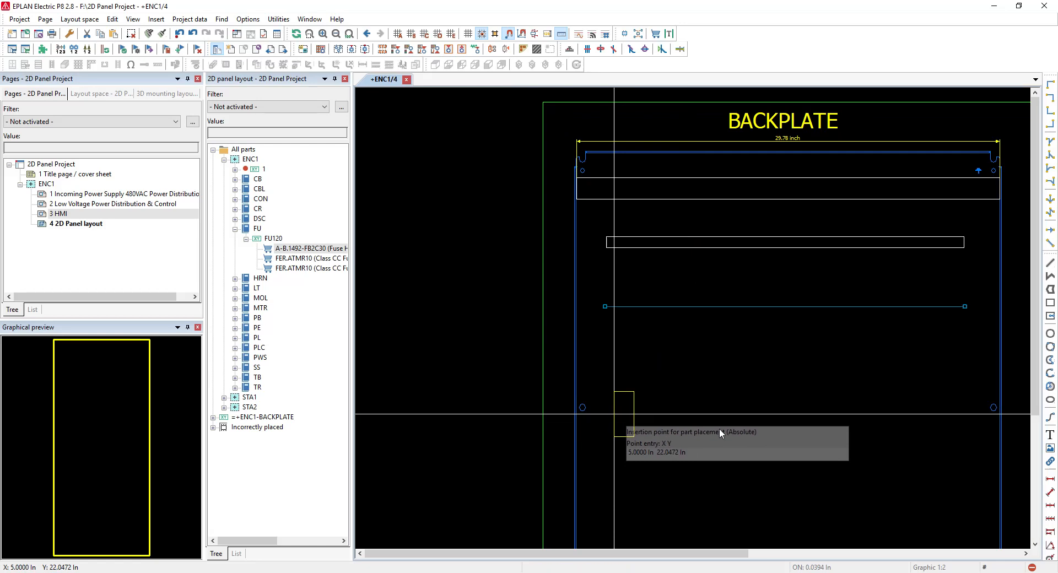
pyautogui.press('Return')
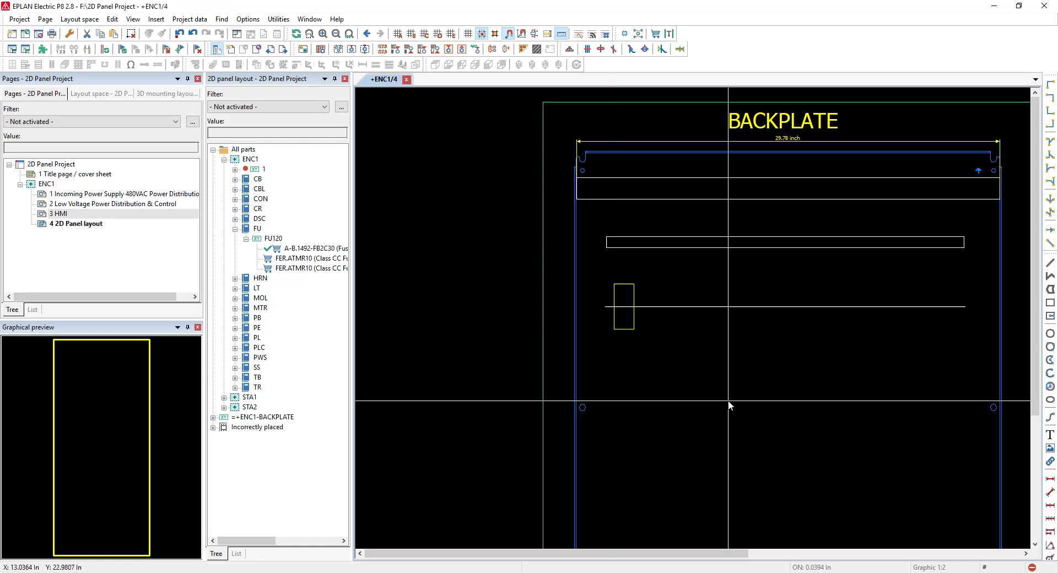
# Look up the placed FU120 fuse holder's counterpart in the schematic, and return to the 2D Panel layout page
pyautogui.scroll(6, 694, 337)
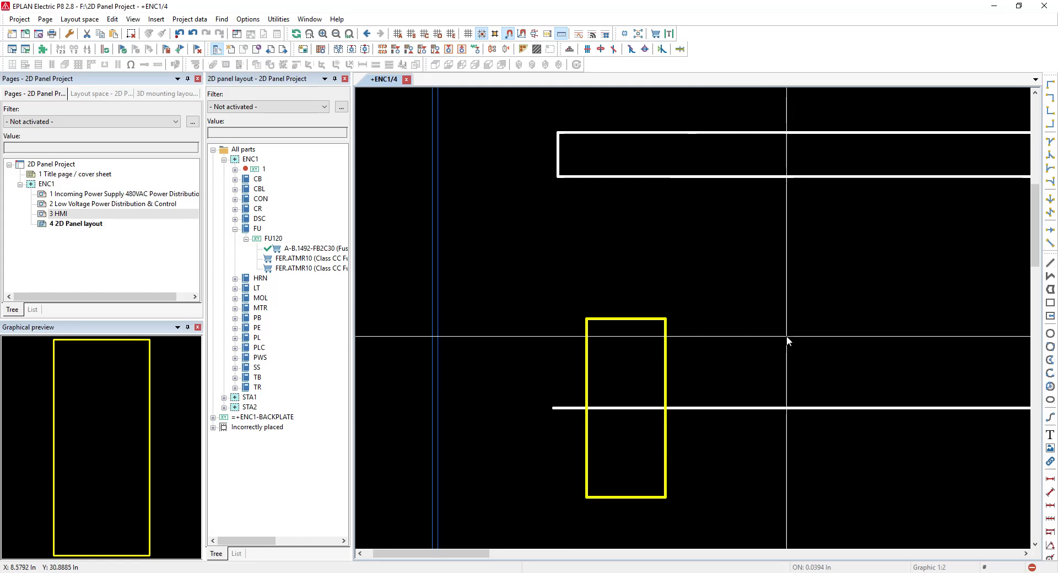
pyautogui.scroll(1, 614, 431)
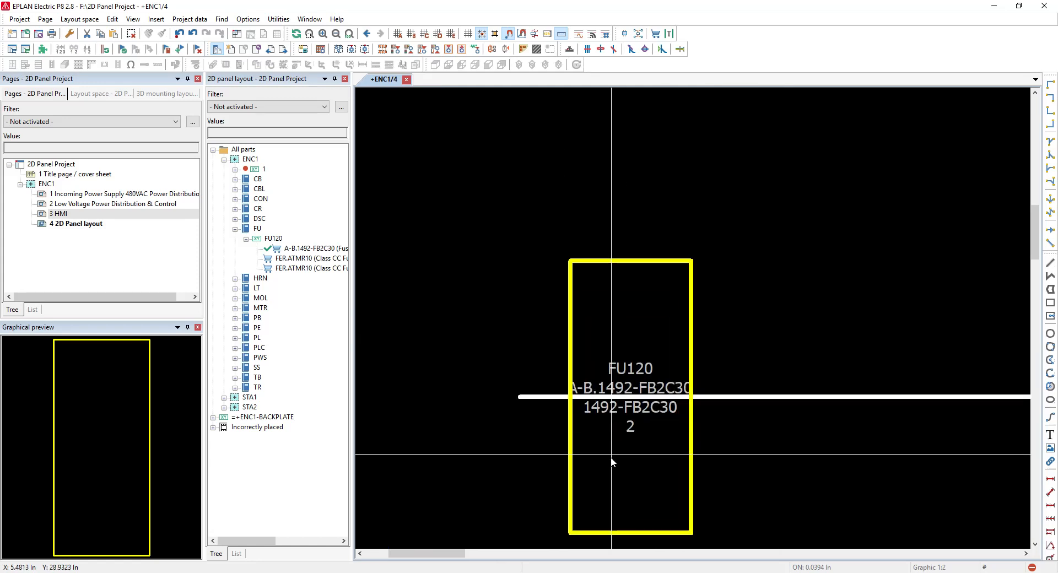
pyautogui.click(634, 411)
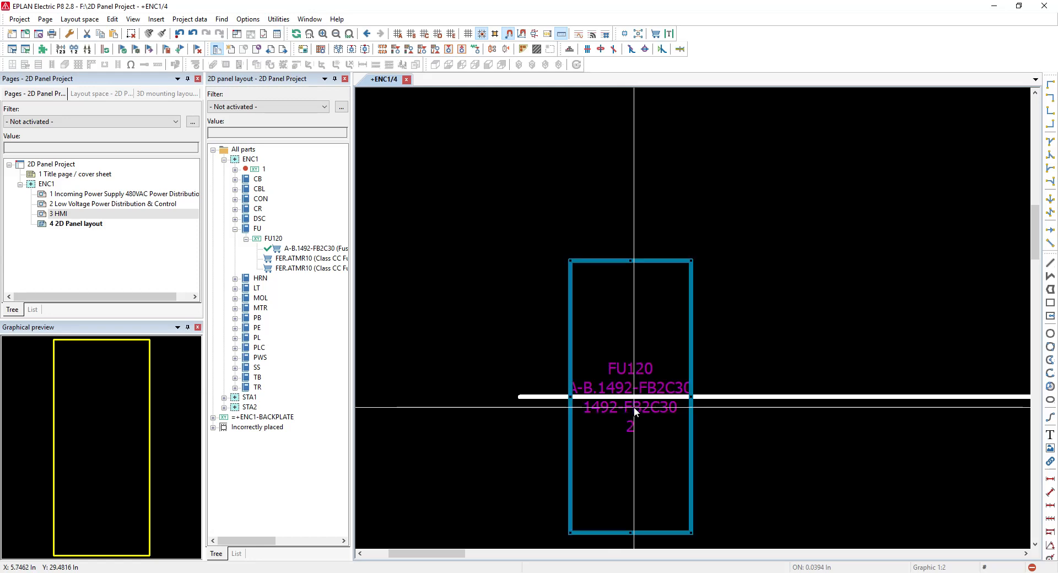
pyautogui.rightClick(635, 411)
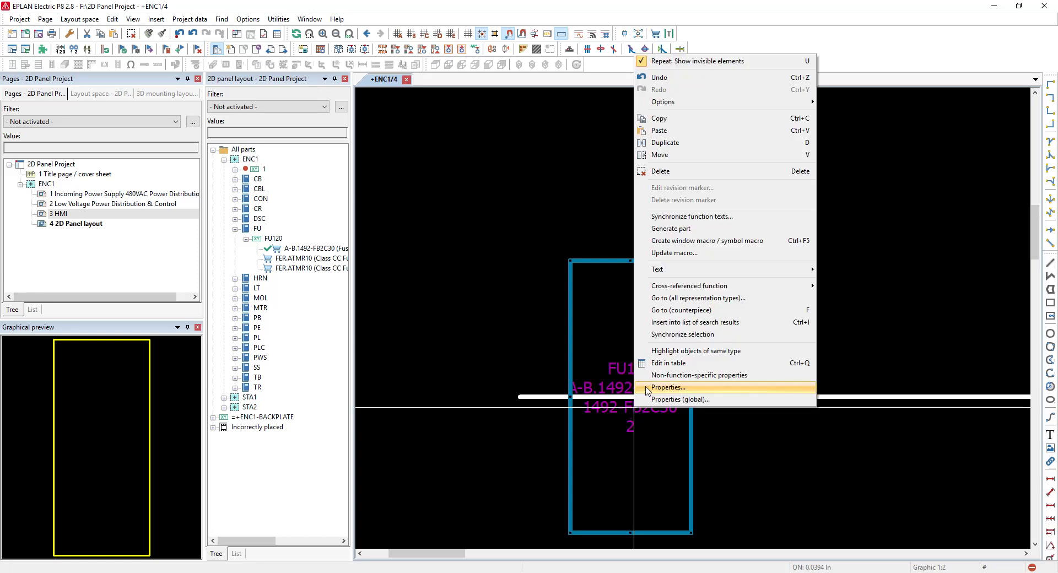
pyautogui.click(701, 309)
pyautogui.scroll(-4, 611, 259)
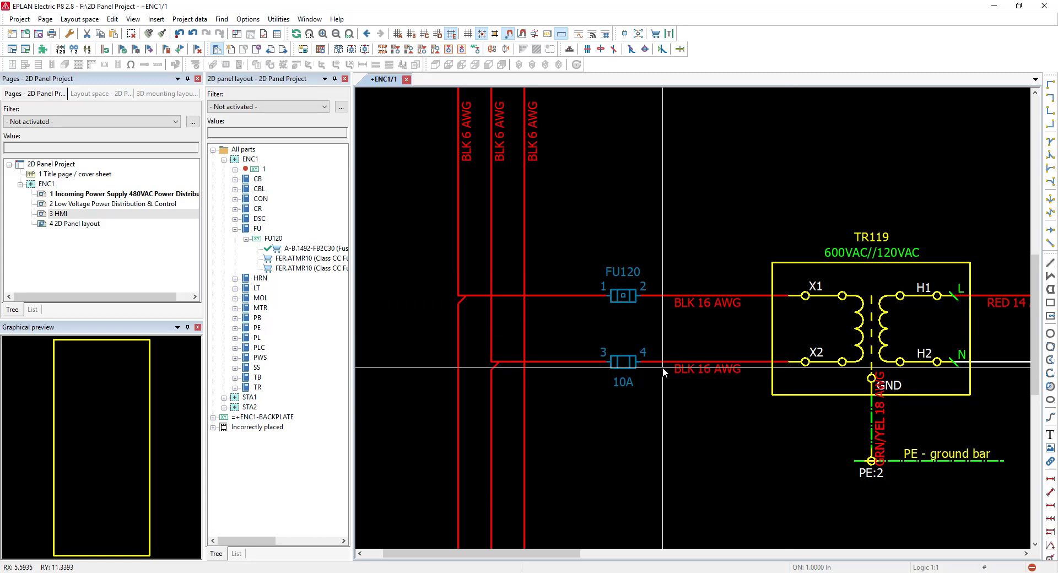
pyautogui.doubleClick(73, 223)
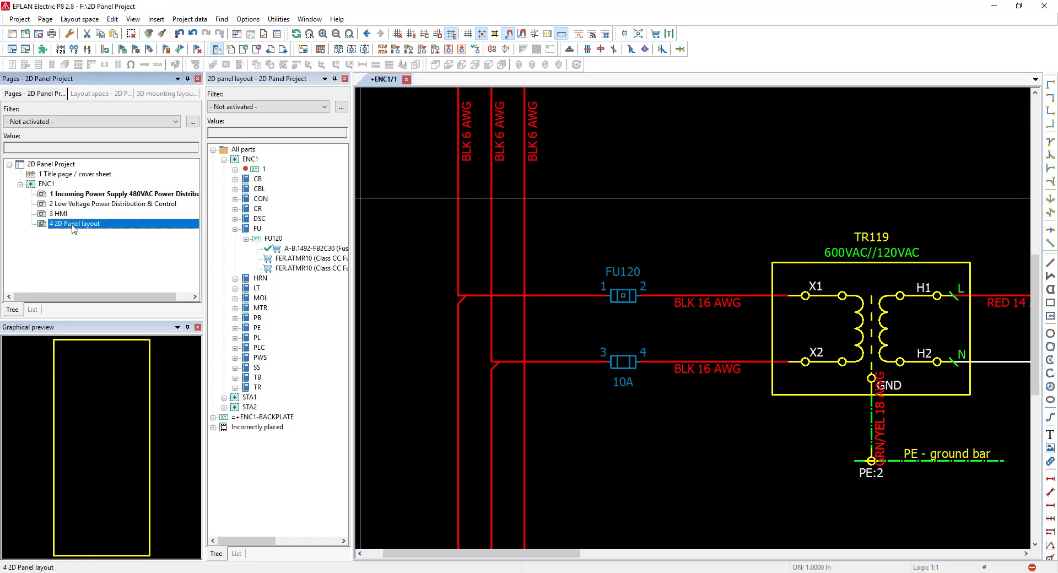
# Place the complete TB1 terminal strip on the horizontal line, to the right of the FU120 fuse holder
pyautogui.scroll(-9, 683, 374)
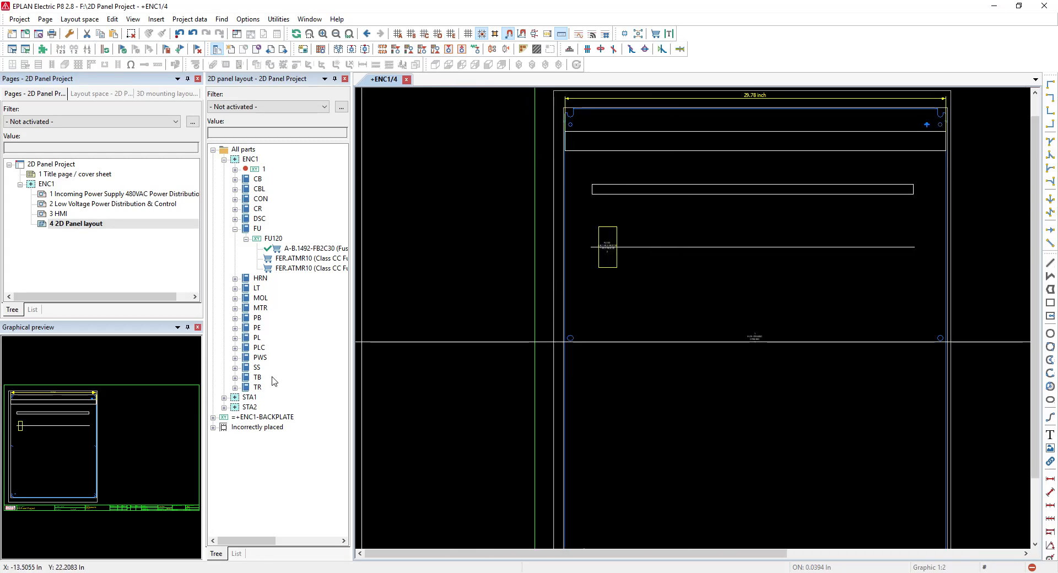
pyautogui.click(235, 378)
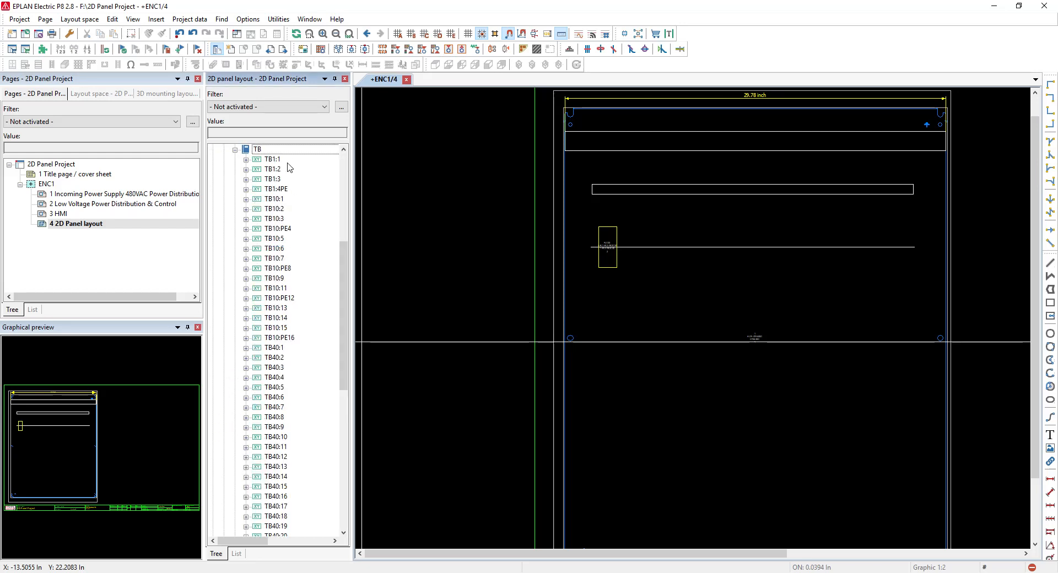
pyautogui.moveTo(273, 158); pyautogui.dragTo(648, 313)
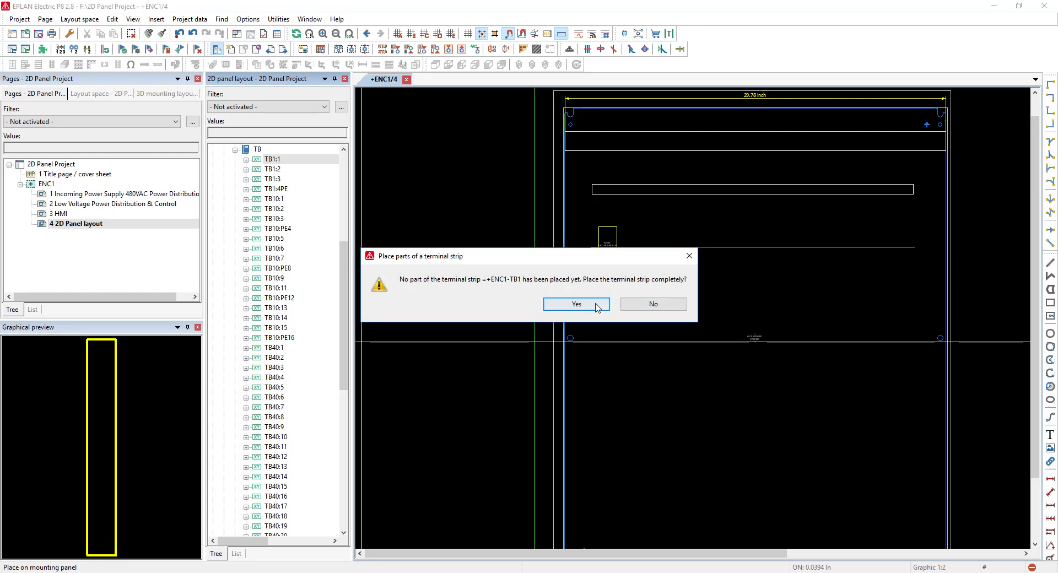
pyautogui.click(576, 305)
pyautogui.scroll(4, 713, 281)
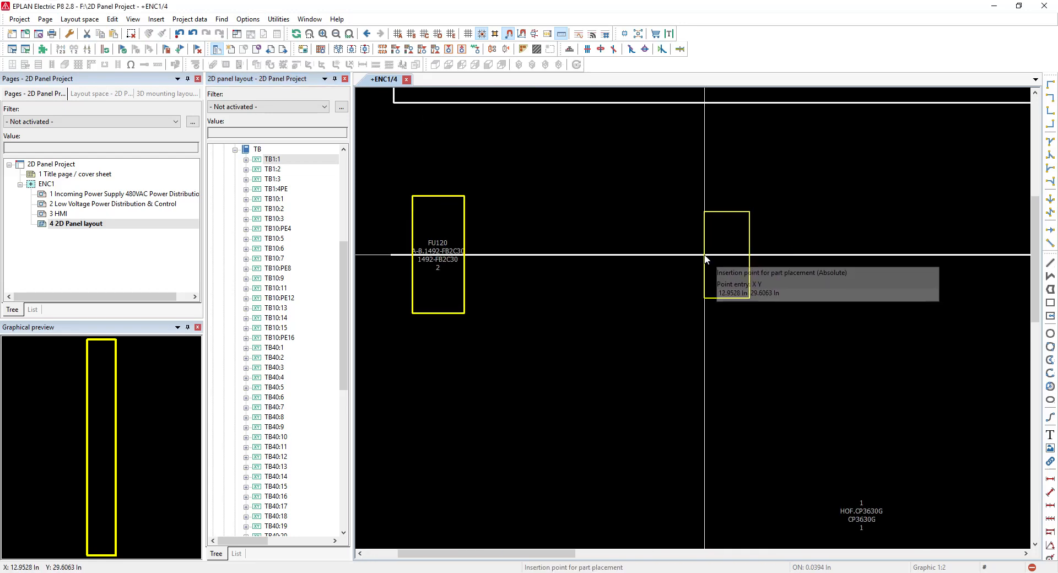
pyautogui.click(705, 255)
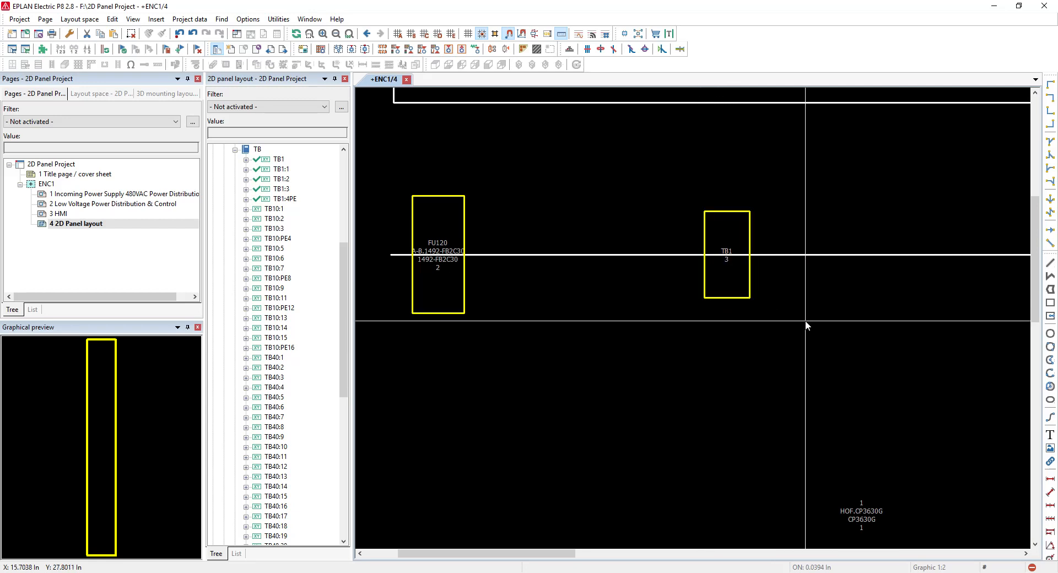
# Place only terminals TB10:1 to TB10:PE4, not the complete strip, side by side on the horizontal line to the right of TB1
pyautogui.scroll(-2, 510, 355)
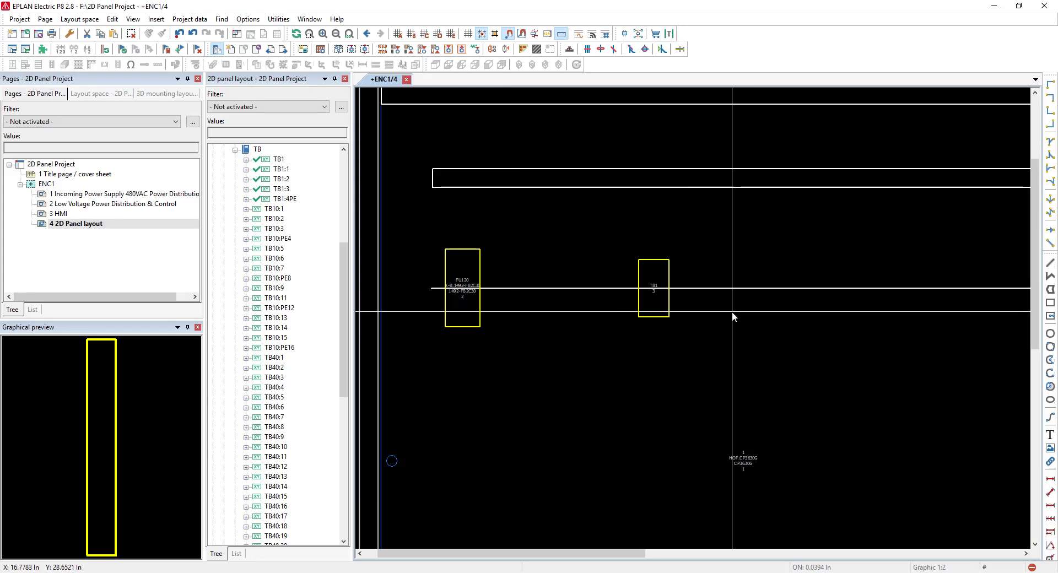
pyautogui.click(274, 209)
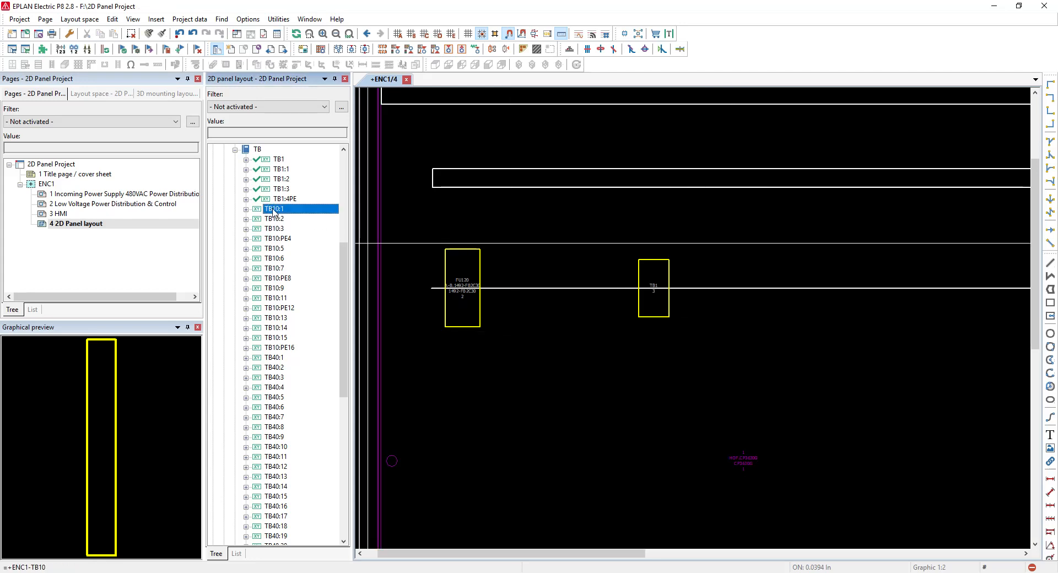
pyautogui.keyDown('shift'); pyautogui.click(272, 238); pyautogui.keyUp('shift')
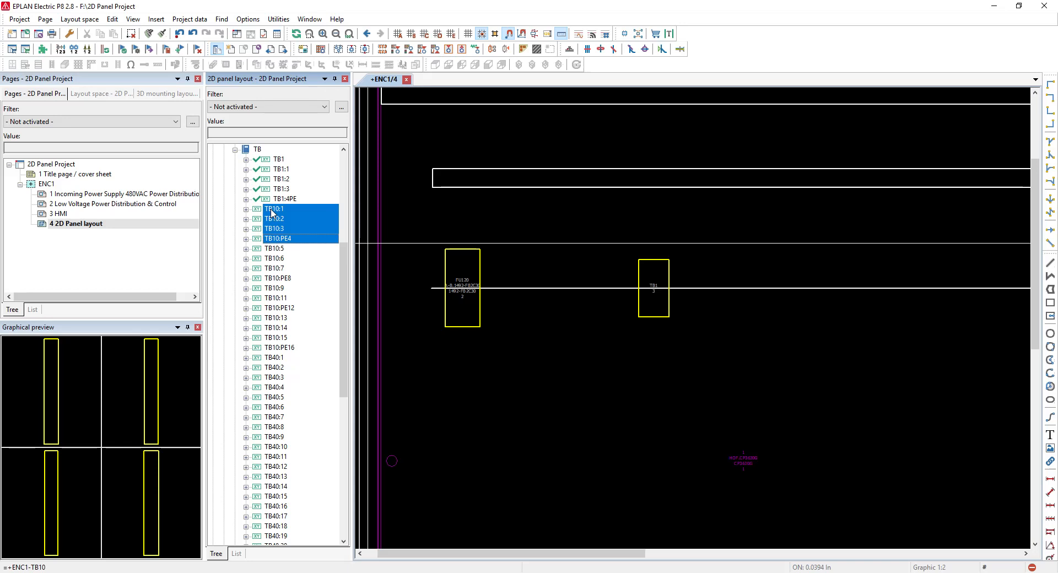
pyautogui.moveTo(272, 212); pyautogui.dragTo(790, 309)
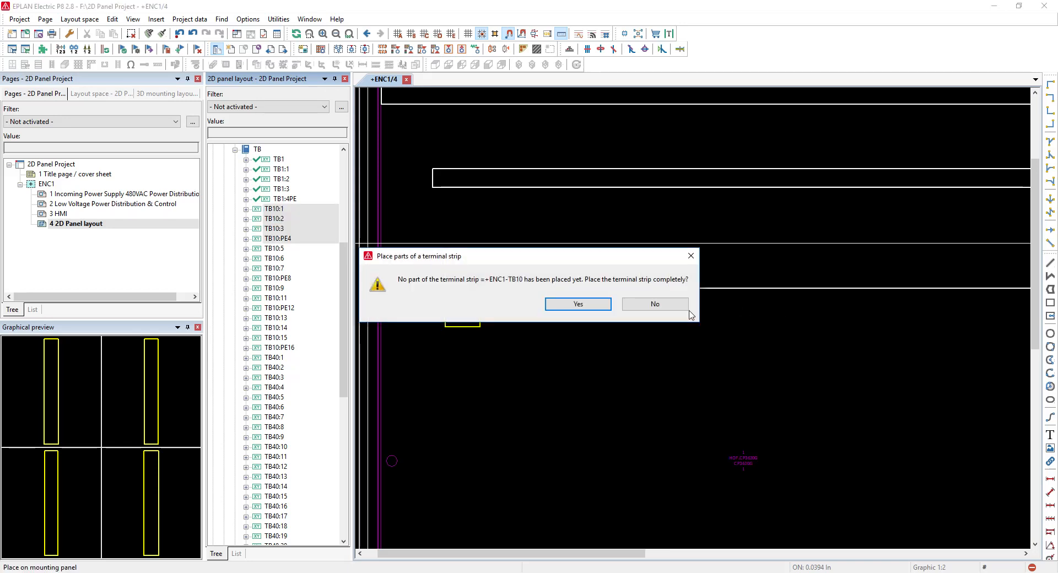
pyautogui.click(656, 305)
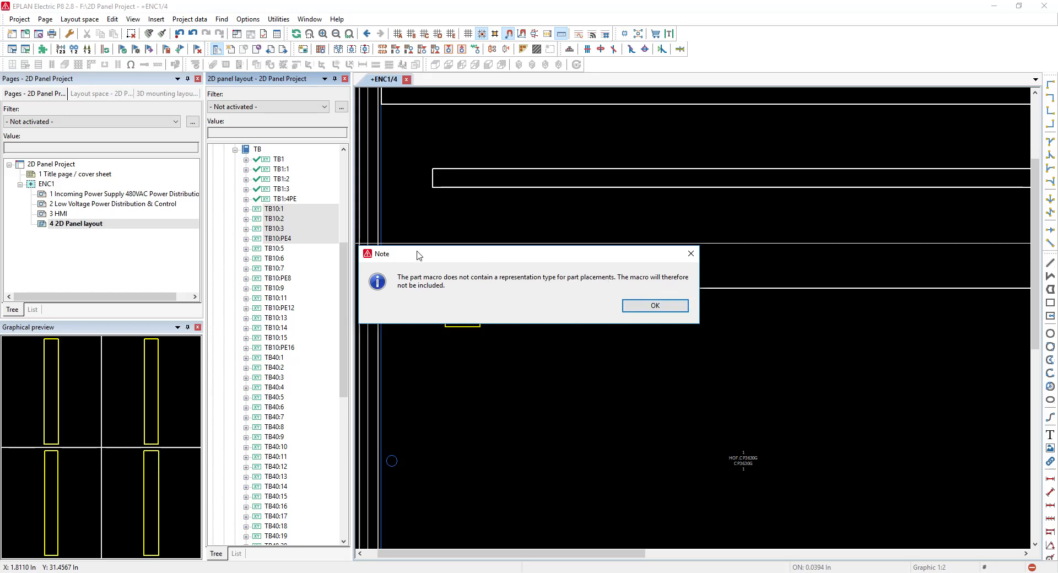
pyautogui.click(655, 306)
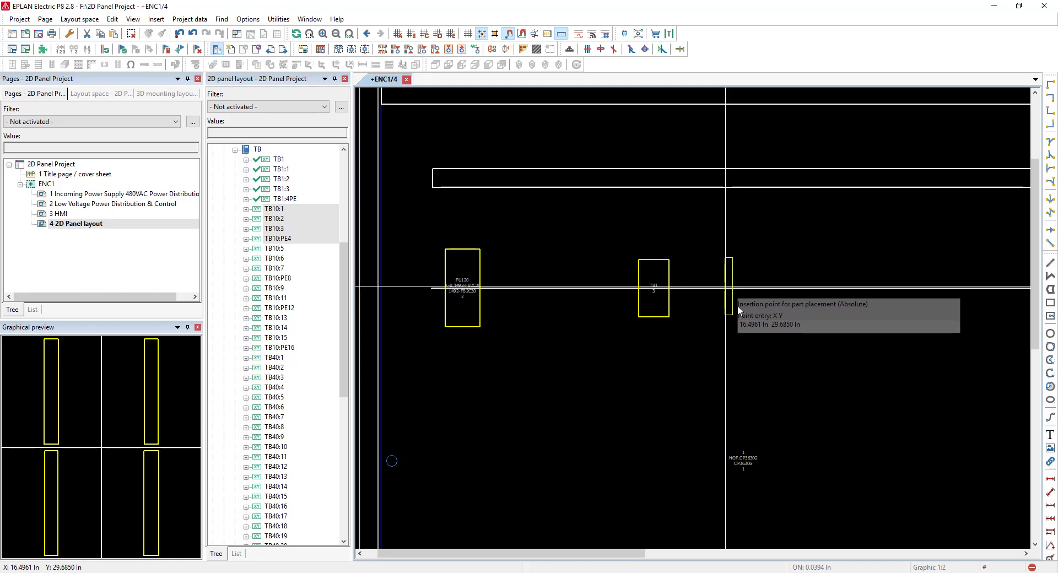
pyautogui.click(720, 345)
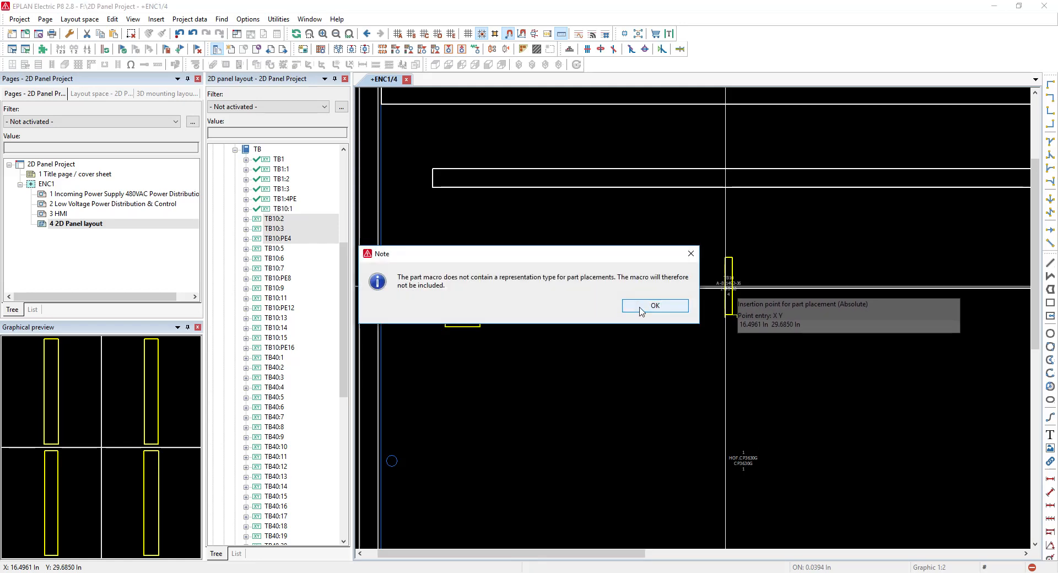
pyautogui.click(639, 310)
pyautogui.click(865, 467)
pyautogui.click(656, 306)
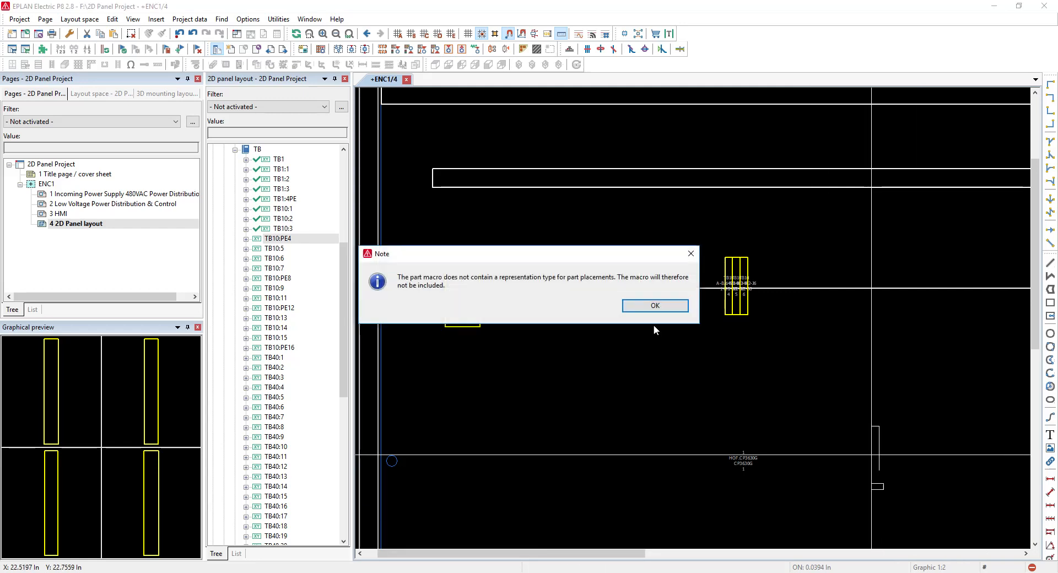
pyautogui.click(660, 305)
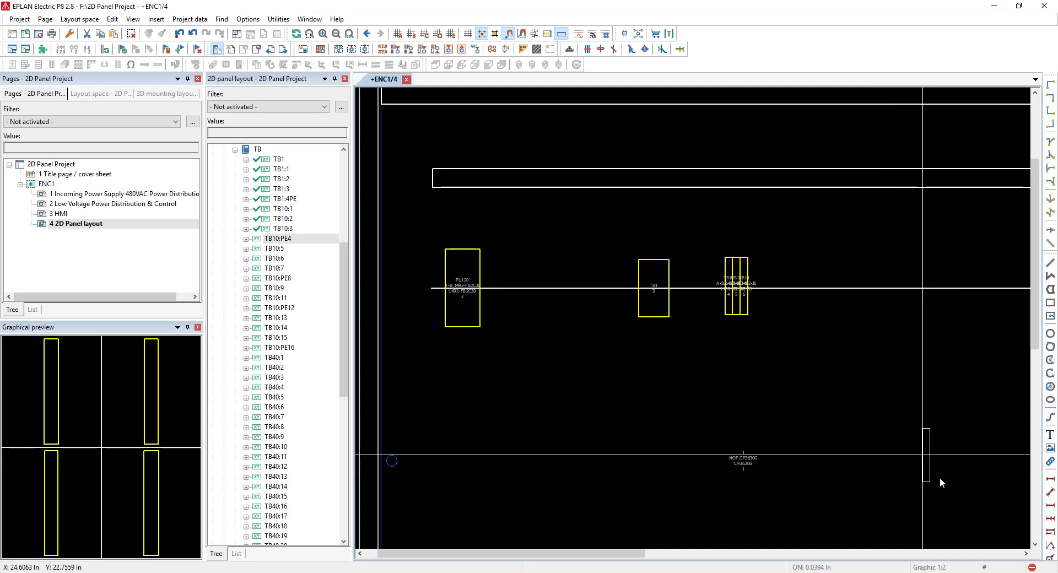
pyautogui.click(854, 471)
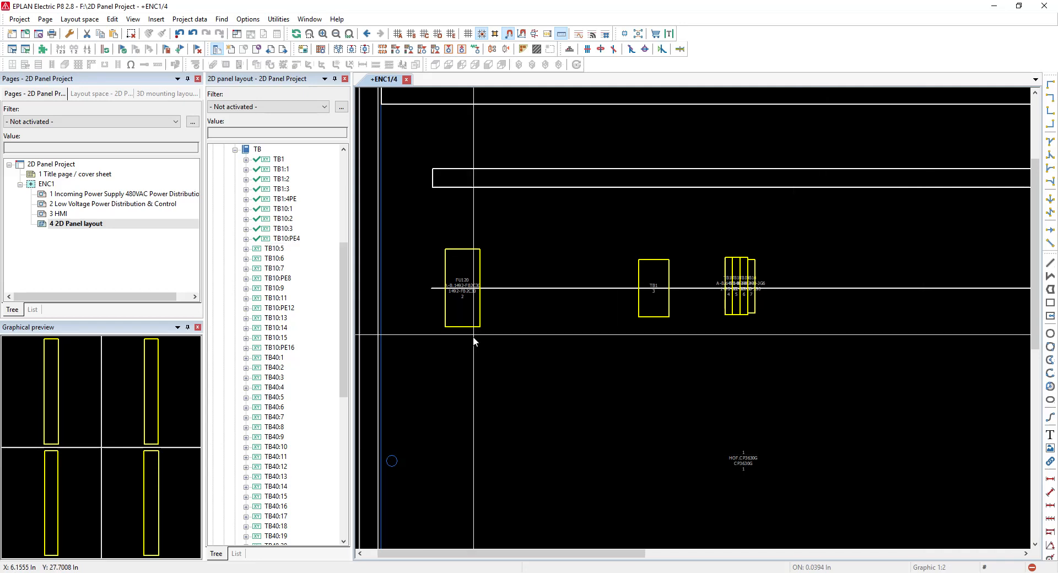
# Place contactors CON258, CON263, CON268 and CON273 side by side on the DIN rail as mounting-rail parts
pyautogui.scroll(5, 330, 231)
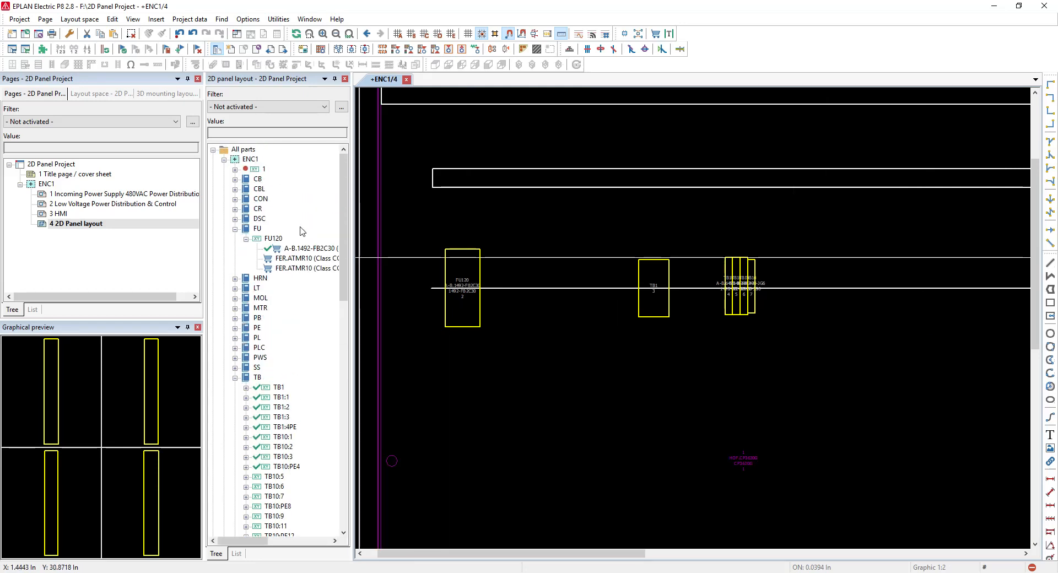
pyautogui.click(234, 208)
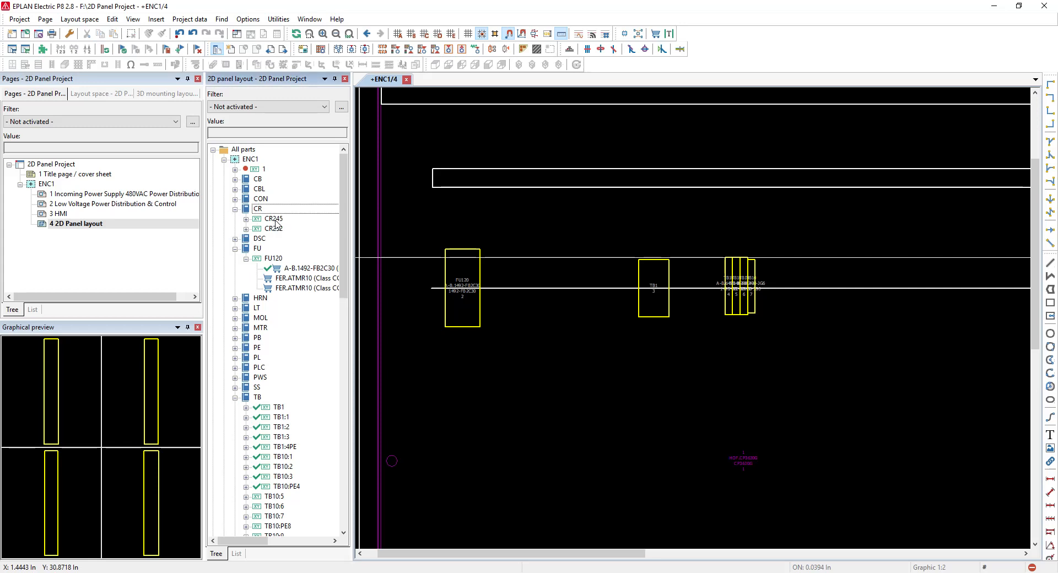
pyautogui.click(235, 199)
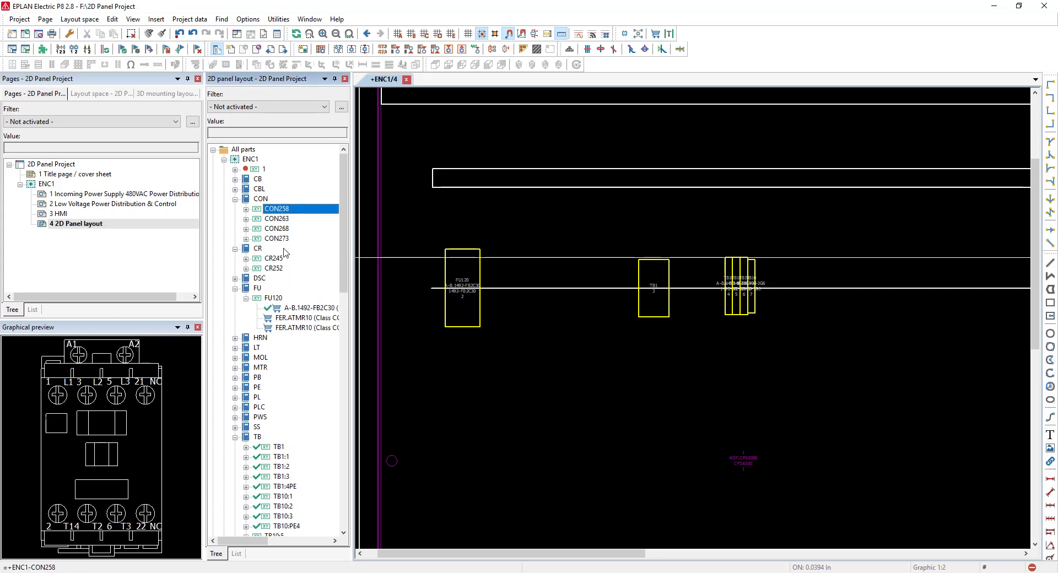
pyautogui.keyDown('shift'); pyautogui.click(281, 238); pyautogui.keyUp('shift')
pyautogui.scroll(-1, 690, 405)
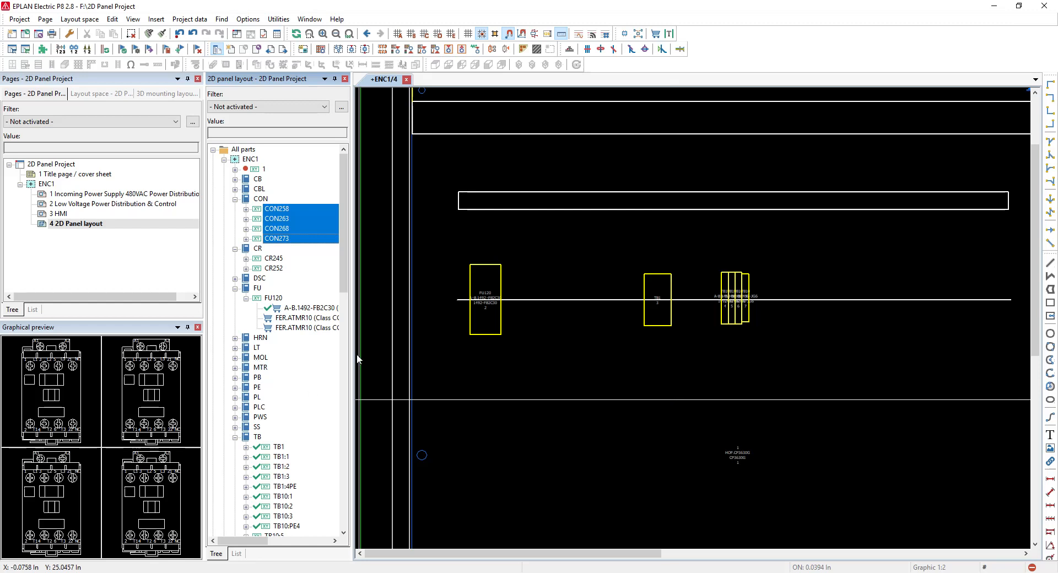
pyautogui.scroll(-3, 485, 377)
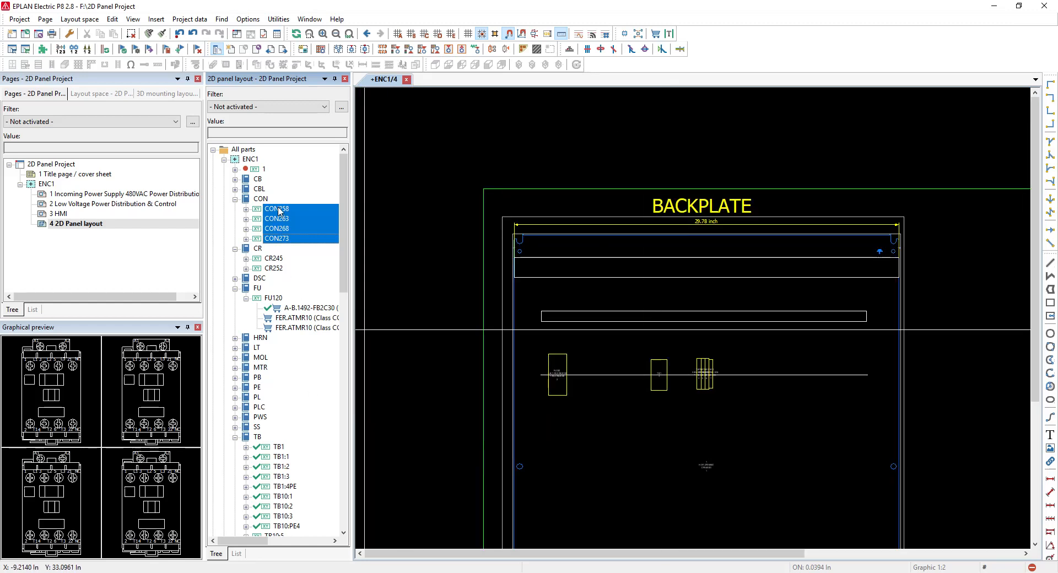
pyautogui.moveTo(279, 210); pyautogui.dragTo(667, 333)
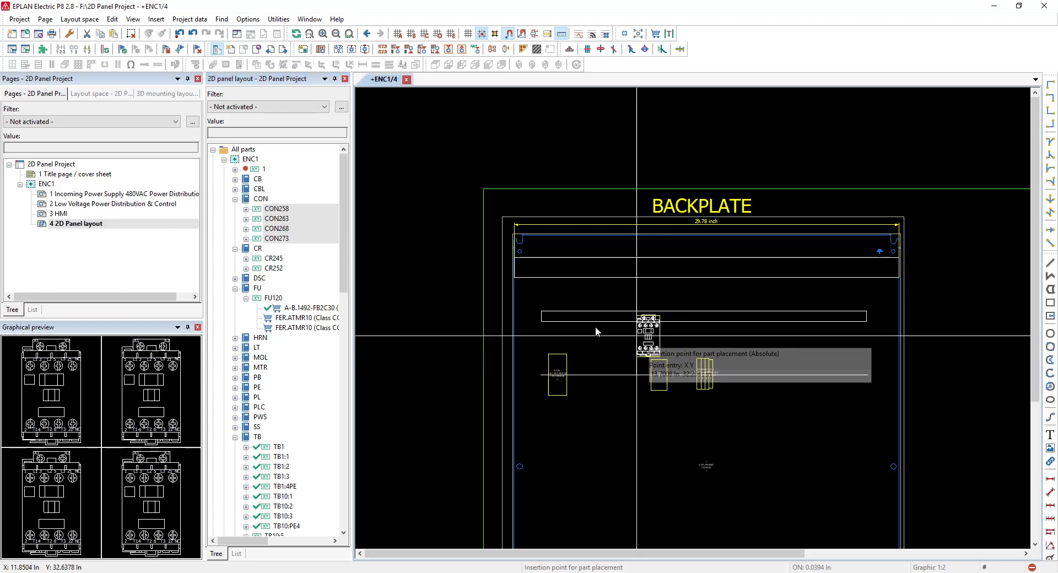
pyautogui.rightClick(296, 217)
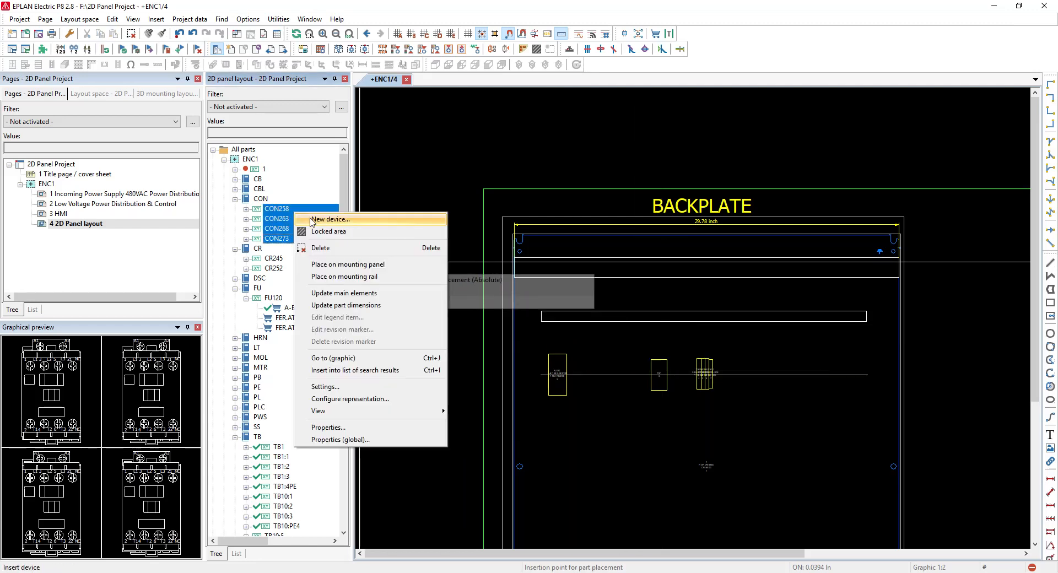
pyautogui.click(348, 276)
pyautogui.click(579, 318)
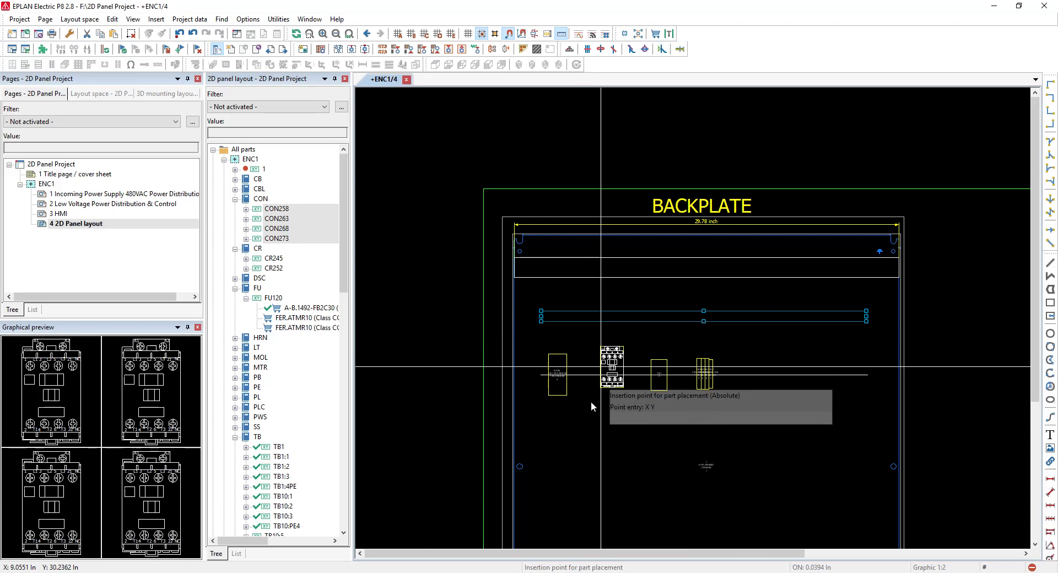
pyautogui.click(632, 468)
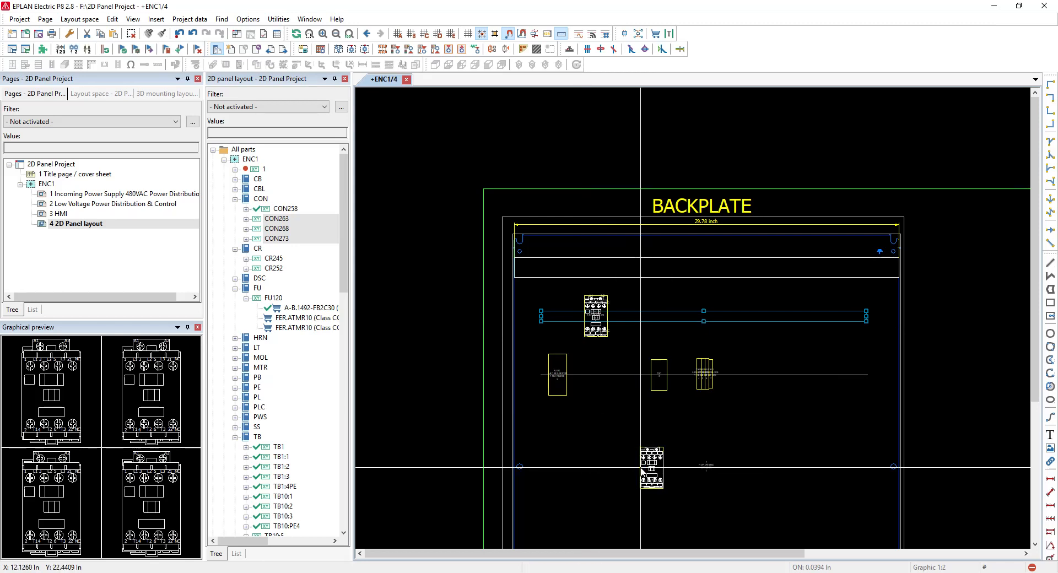
pyautogui.click(615, 463)
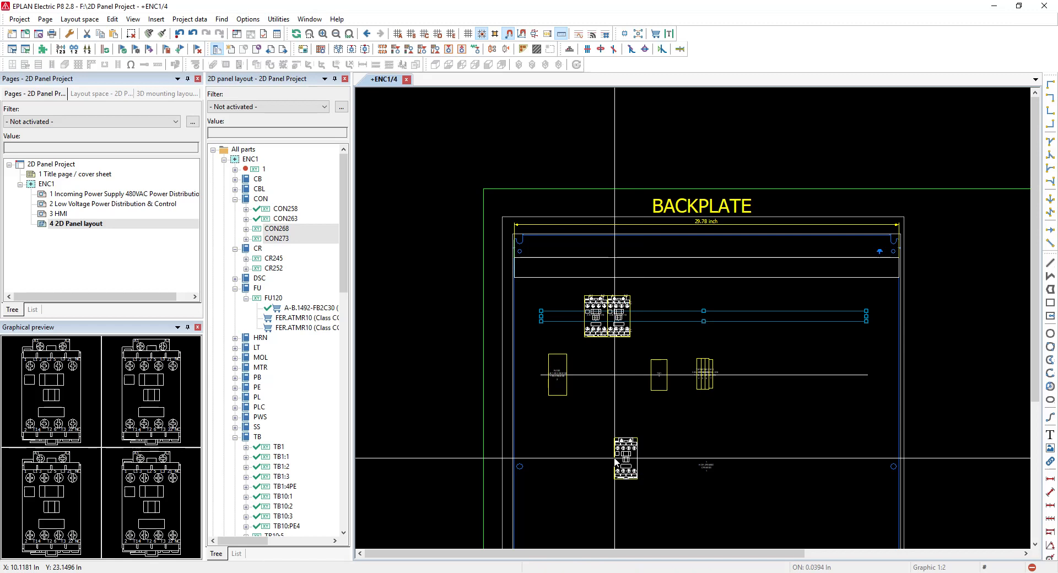
pyautogui.click(647, 445)
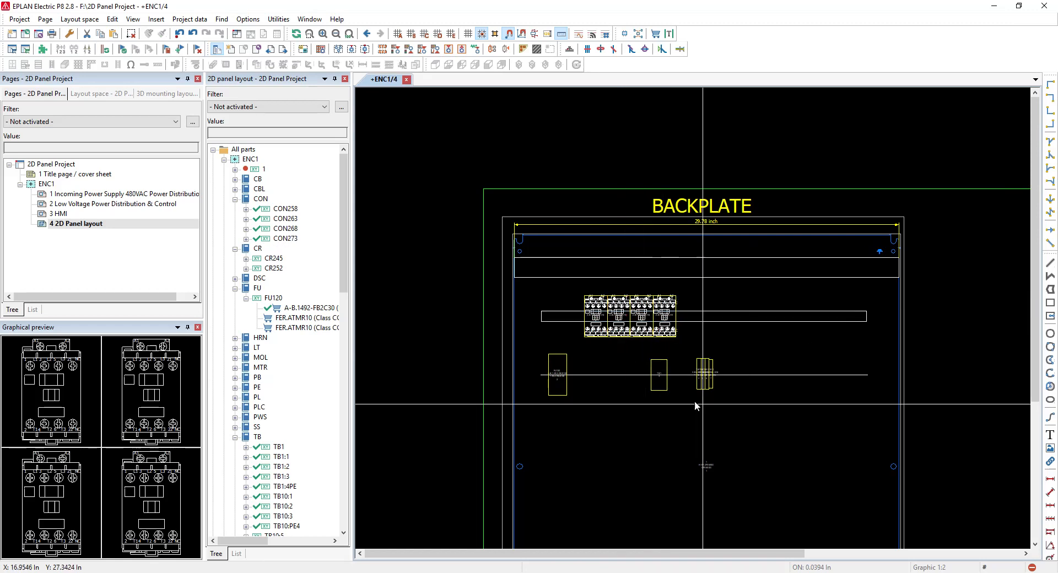
# Show the Edit graphic toolbar
pyautogui.scroll(5, 650, 318)
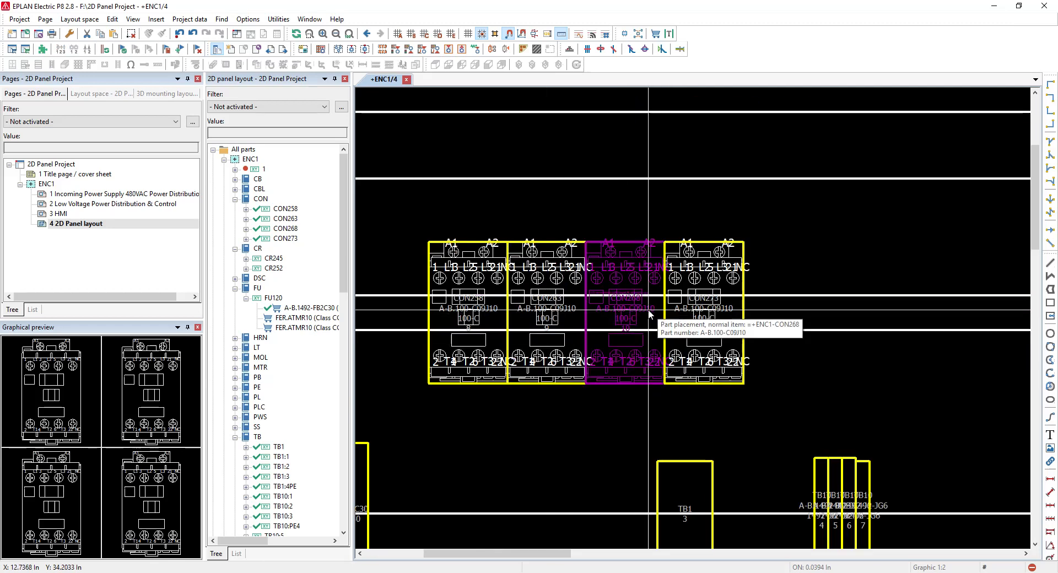
pyautogui.scroll(-2, 769, 359)
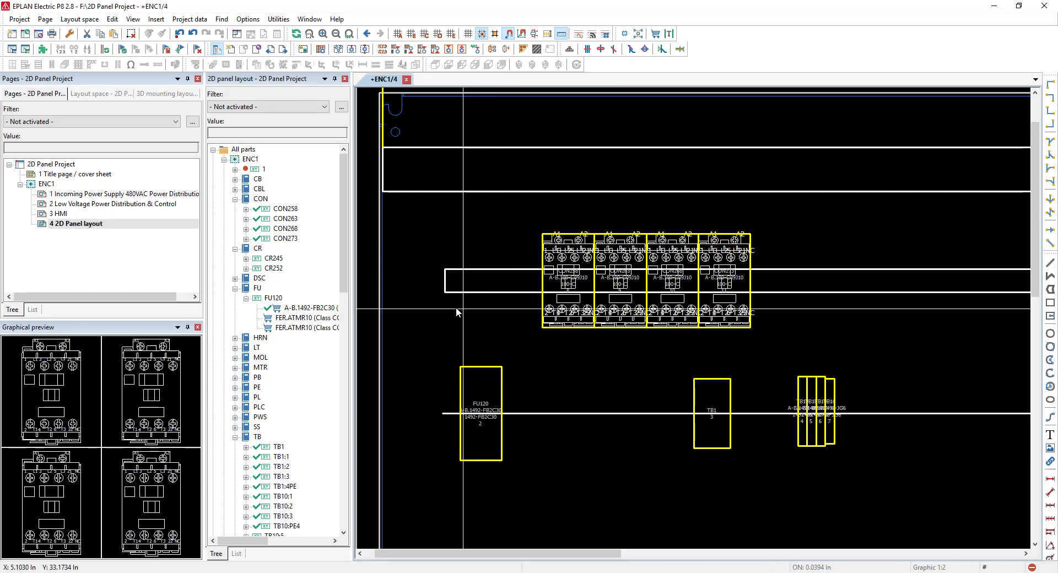
pyautogui.scroll(-3, 421, 303)
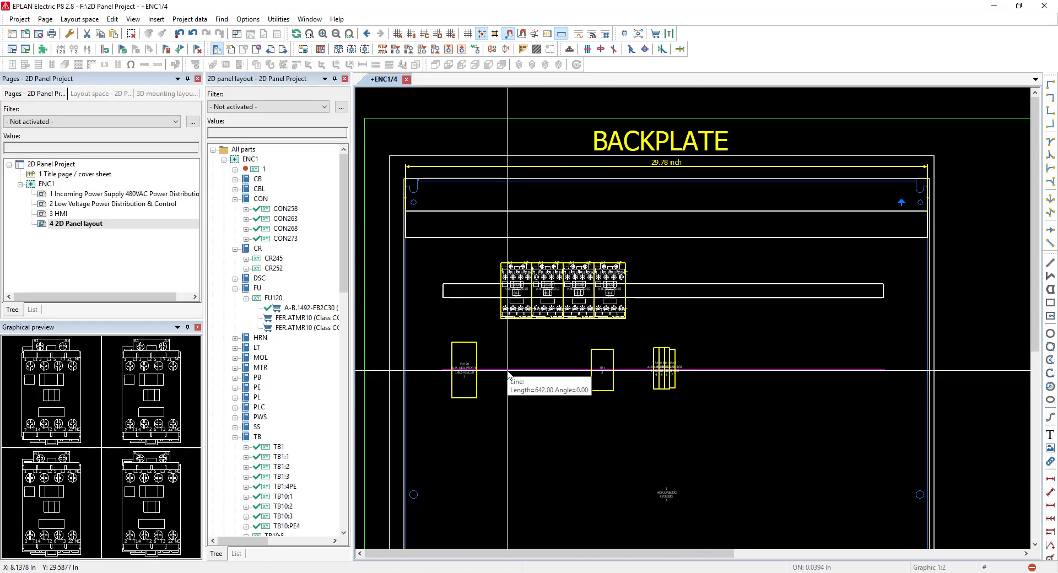
pyautogui.scroll(5, 467, 381)
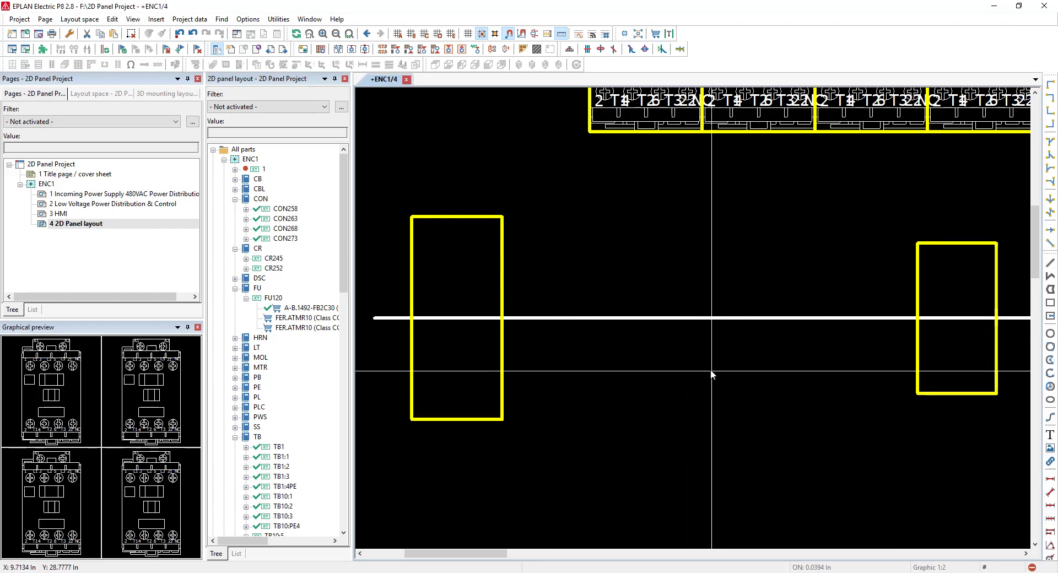
pyautogui.rightClick(744, 69)
pyautogui.click(756, 52)
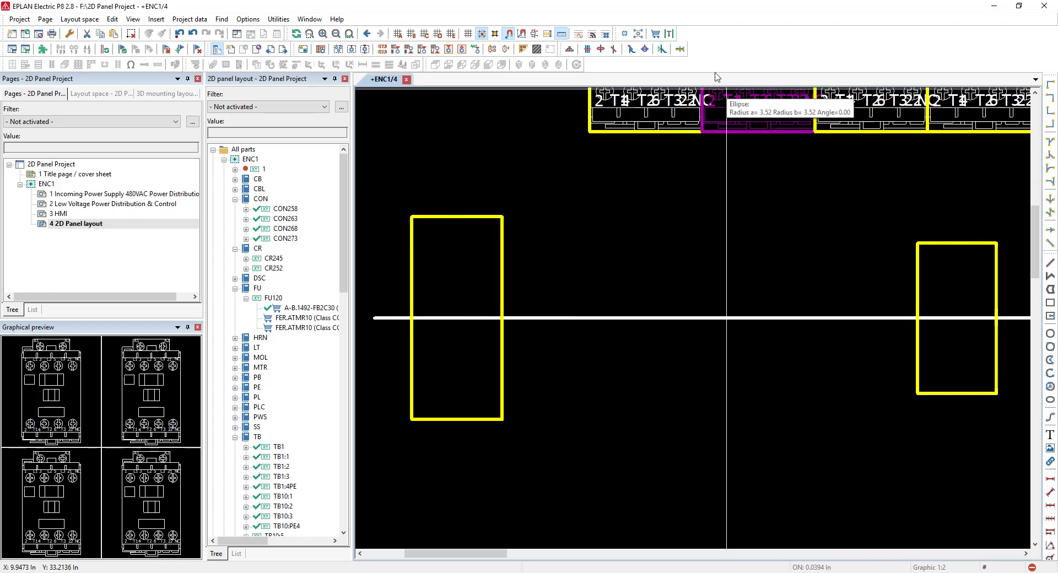
pyautogui.rightClick(724, 61)
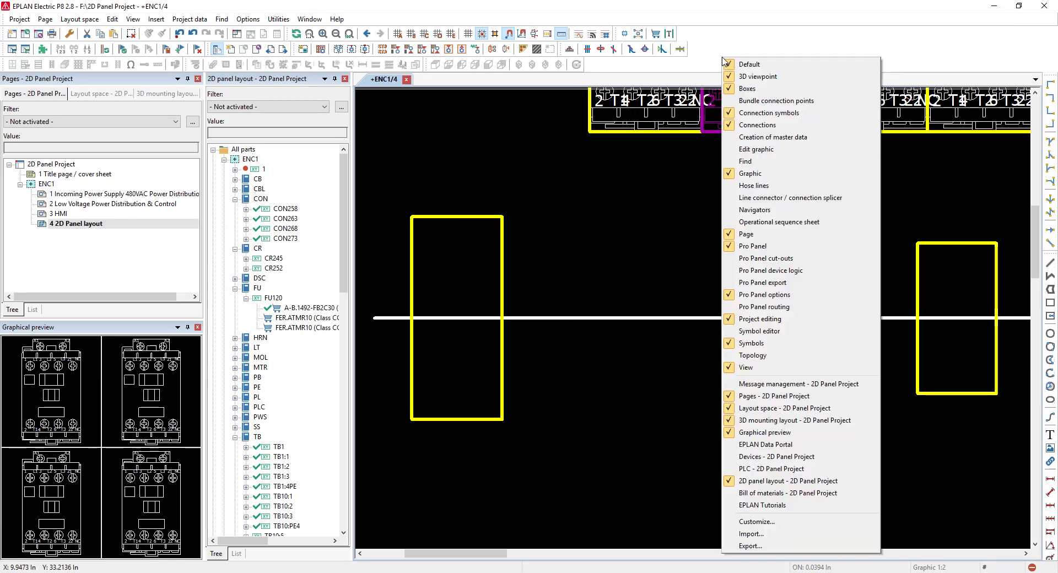
pyautogui.click(758, 149)
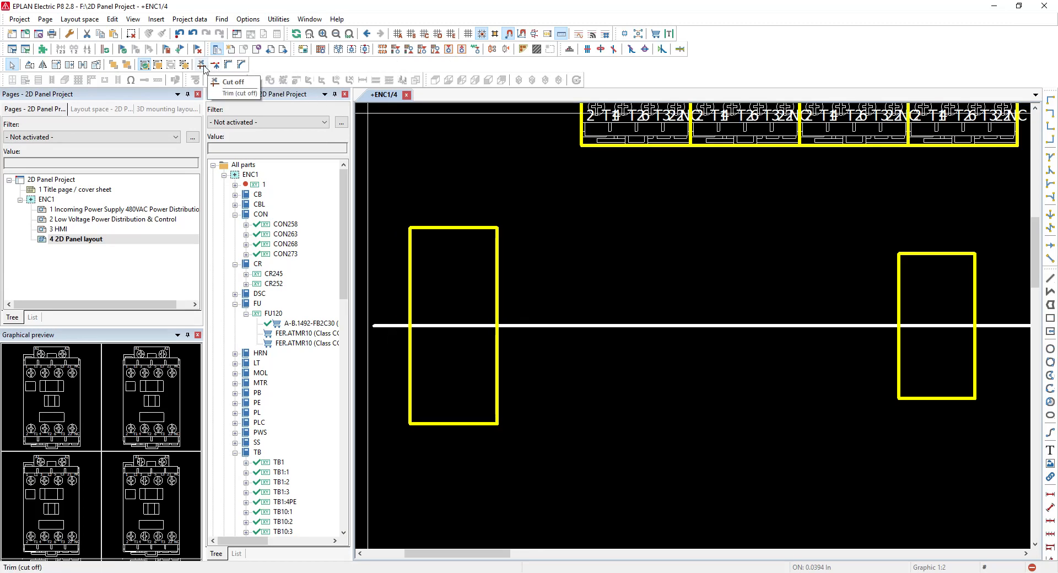
# Trim away the horizontal line where it runs through the FU120 fuse holder, TB1 and the TB10 terminals
pyautogui.scroll(-1, 432, 327)
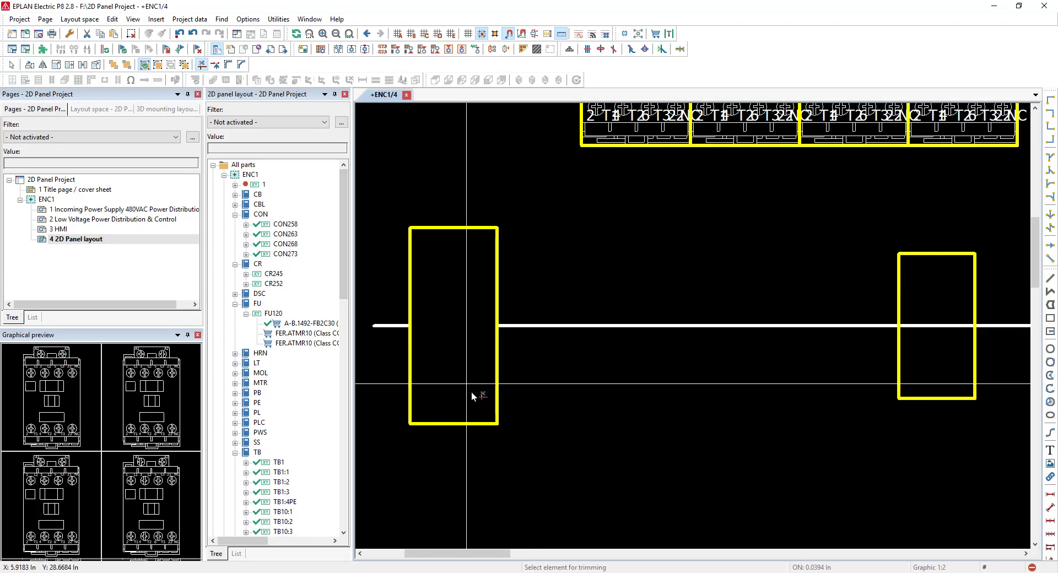
pyautogui.scroll(2, 808, 338)
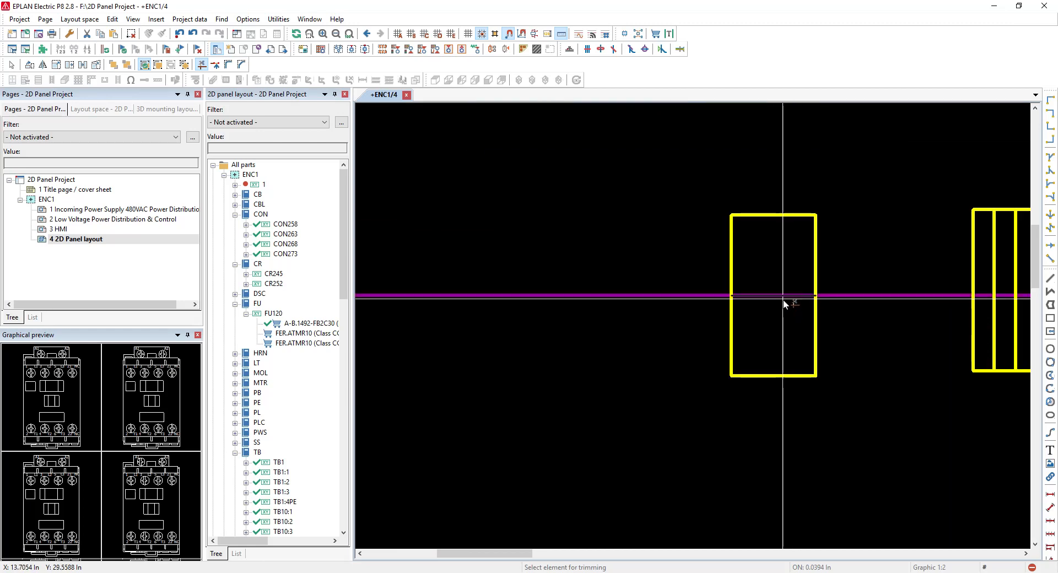
pyautogui.scroll(-2, 733, 444)
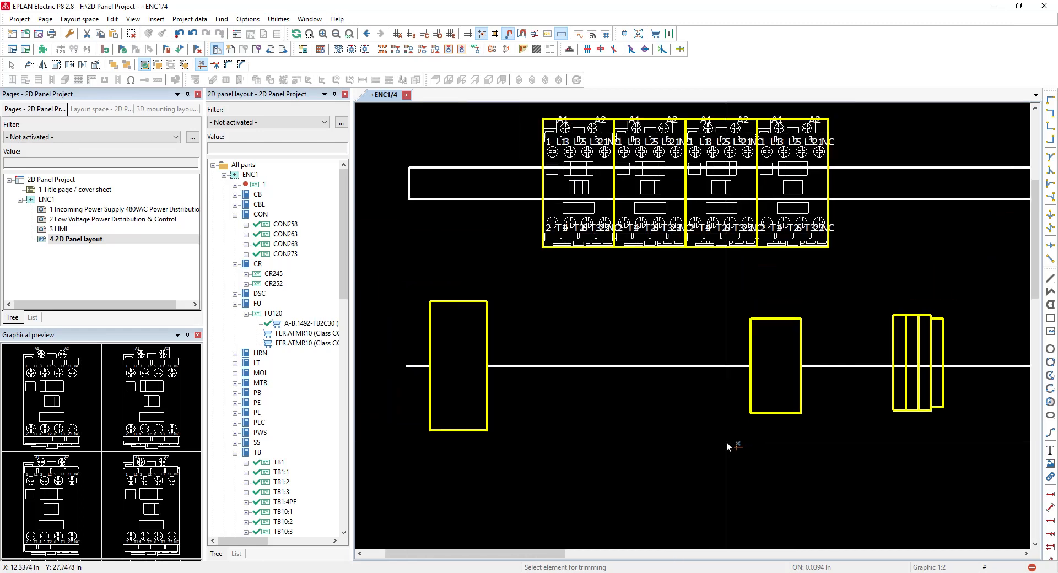
# Trim both edges of the DIN rail where they cross the first contactor, CON258
pyautogui.scroll(3, 548, 206)
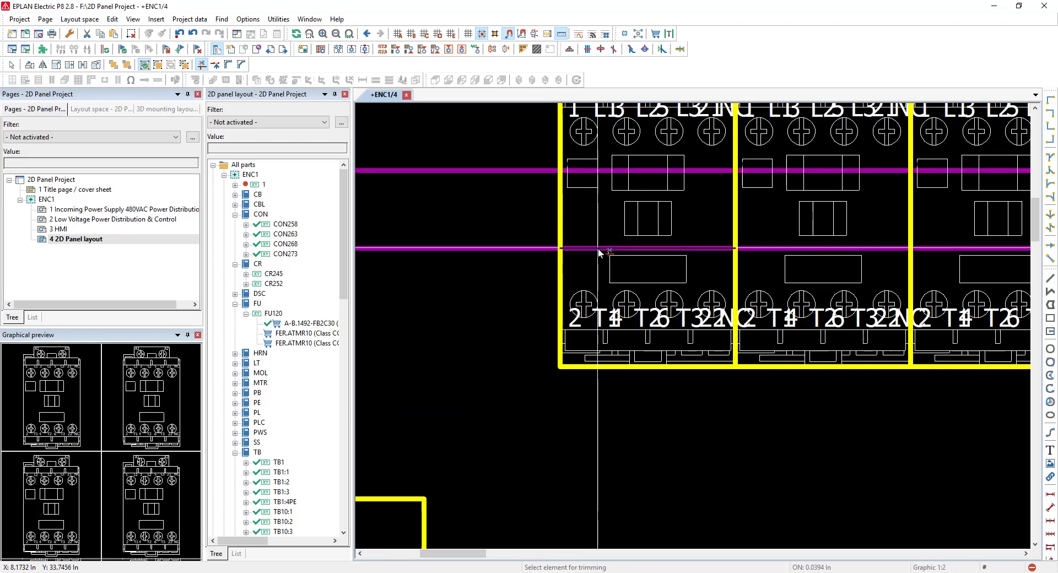
pyautogui.click(590, 210)
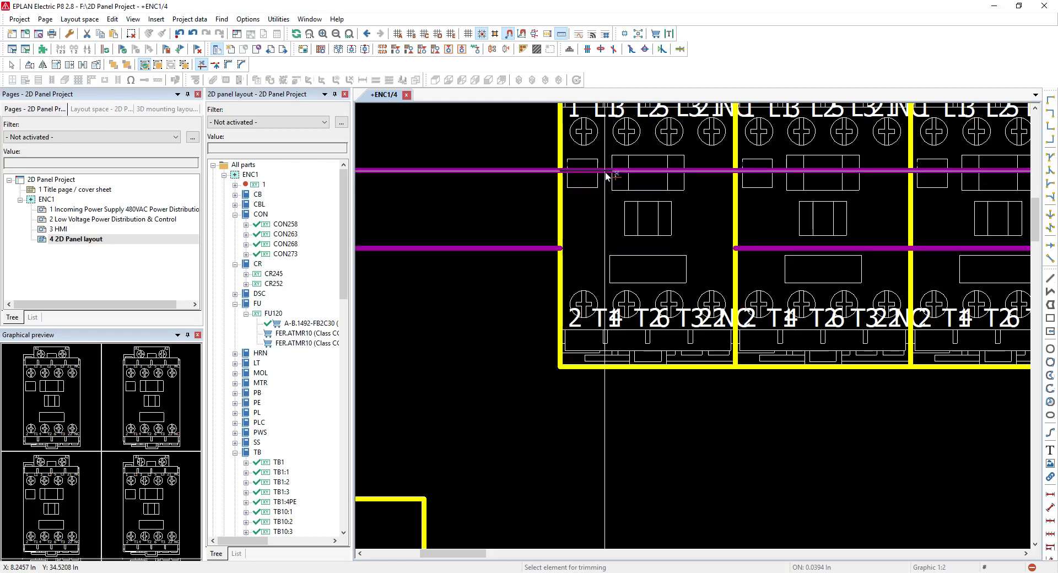
pyautogui.click(605, 170)
pyautogui.click(673, 172)
pyautogui.scroll(-3, 685, 267)
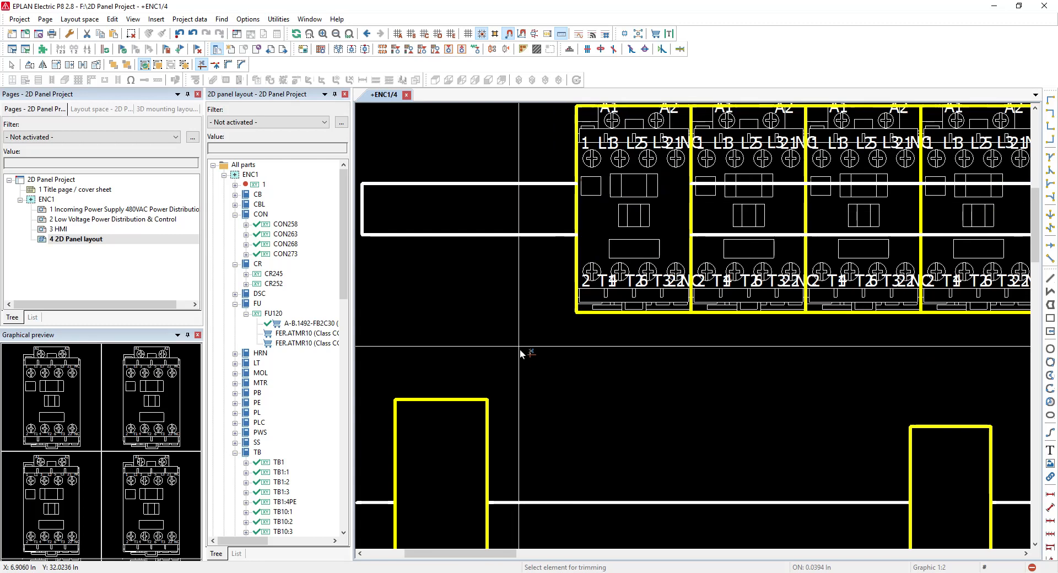
pyautogui.scroll(-2, 510, 320)
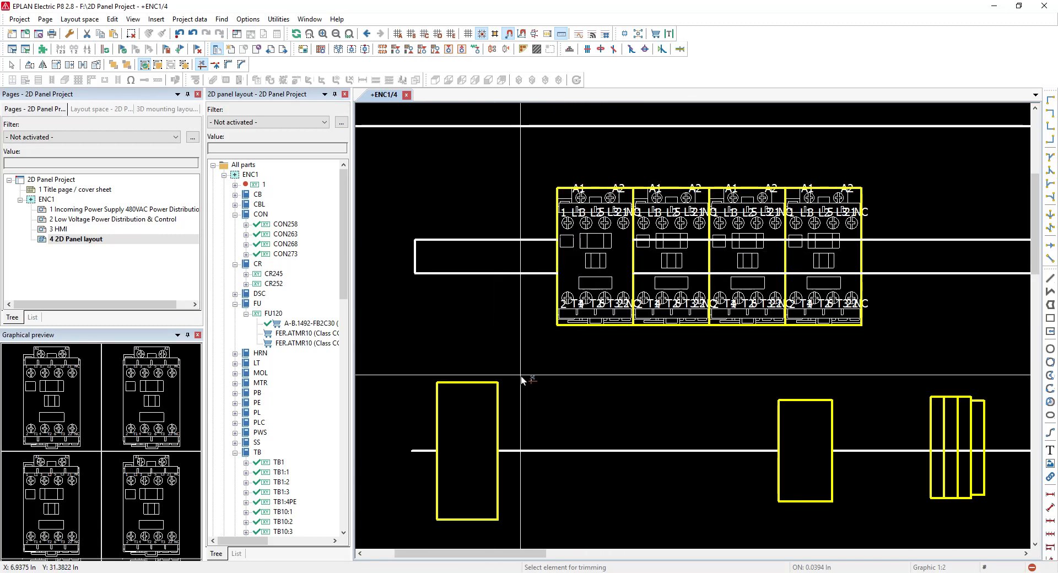
pyautogui.press('Escape')
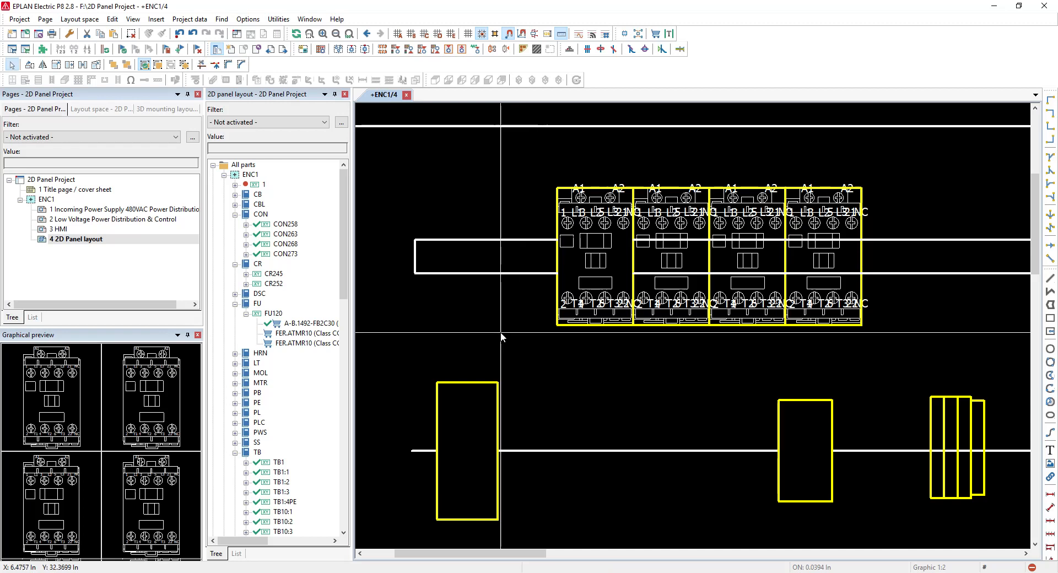
# Try moving the FU120 fuse holder to the right along the trimmed line, and undo the move
pyautogui.click(499, 427)
pyautogui.moveTo(498, 431); pyautogui.dragTo(614, 431)
pyautogui.click(468, 501)
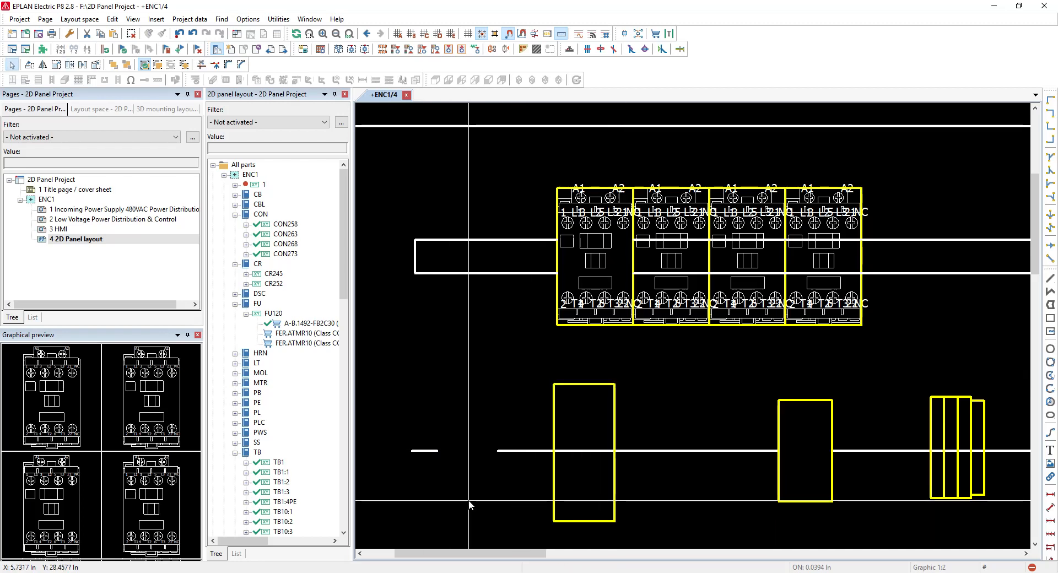
pyautogui.hotkey('ctrl', 'z')
# Look up contactor CON258's counterpart in the schematic, and return to the 2D Panel layout page
pyautogui.scroll(-2, 510, 447)
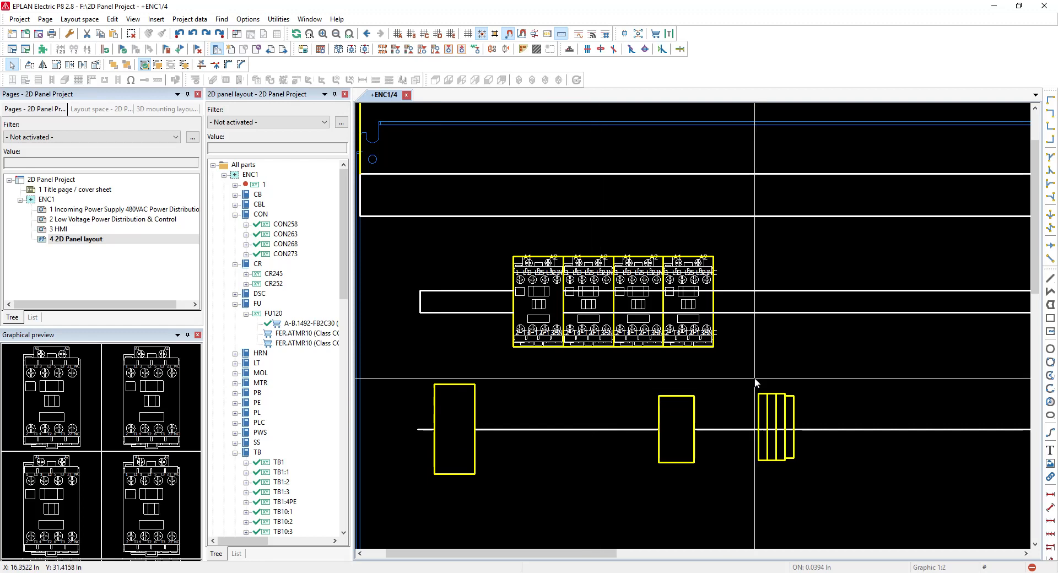
pyautogui.scroll(-2, 685, 347)
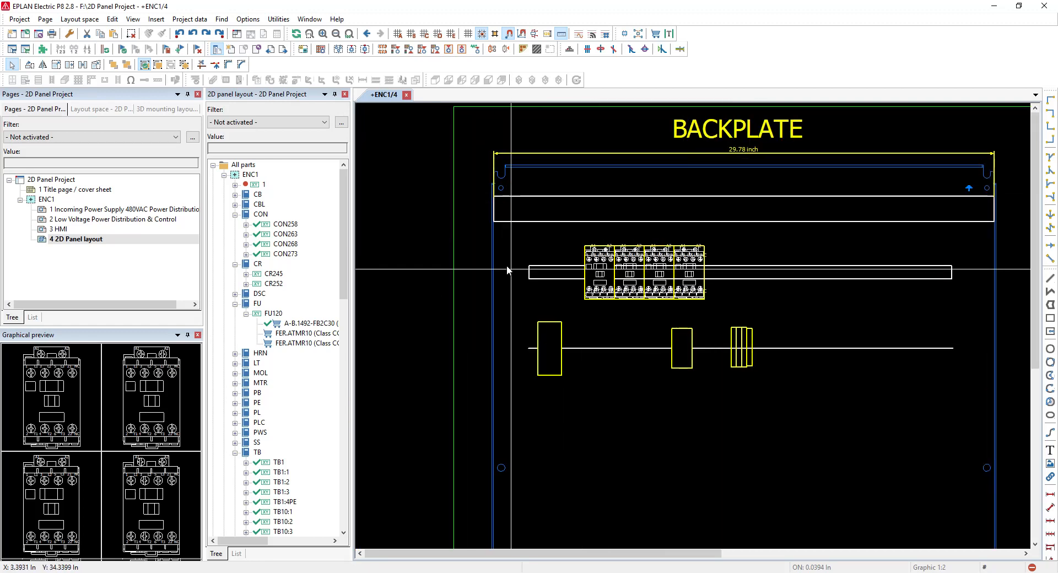
pyautogui.scroll(-2, 412, 207)
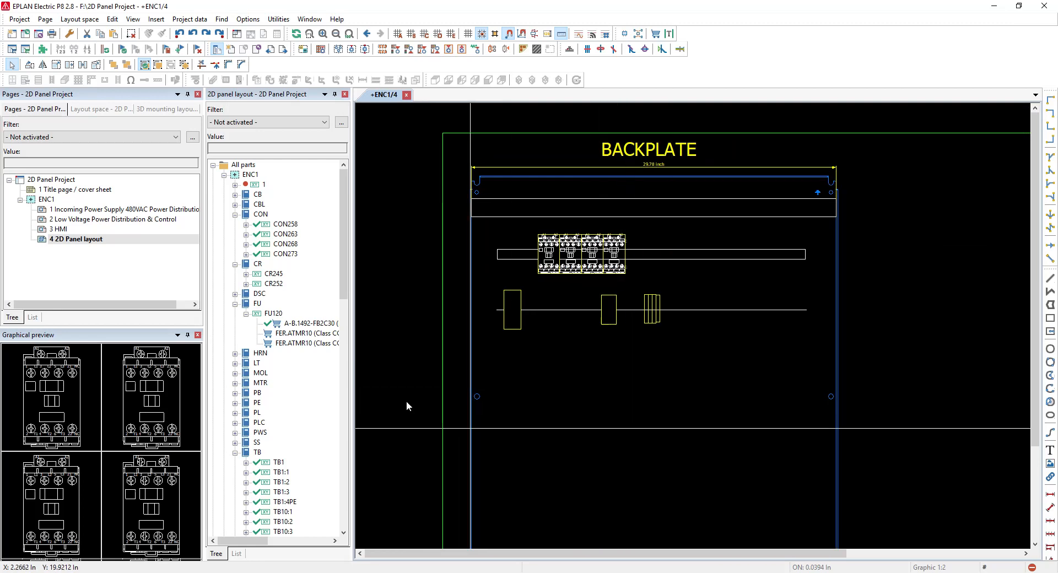
pyautogui.rightClick(549, 275)
pyautogui.click(626, 297)
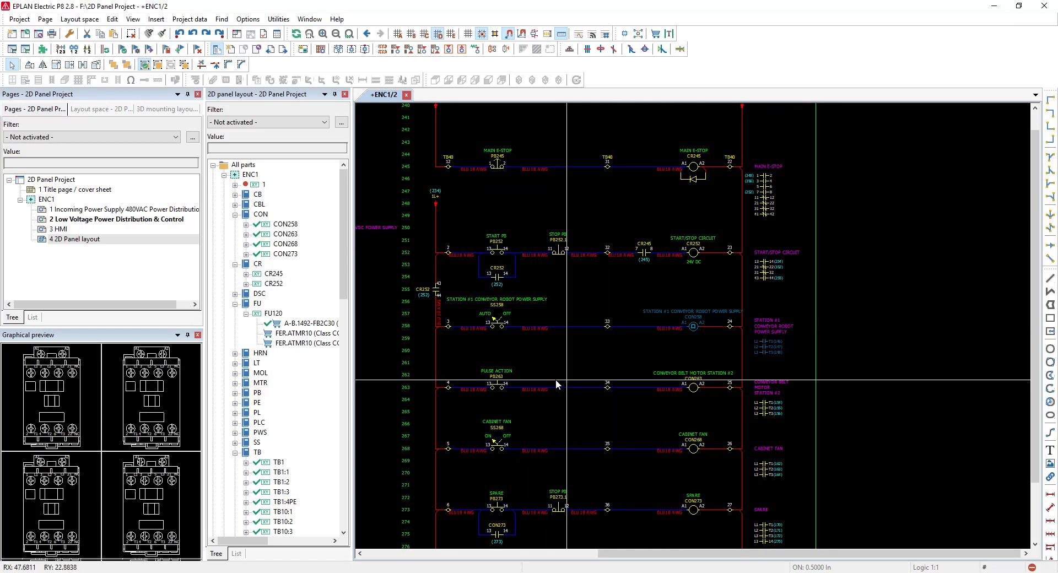
pyautogui.click(99, 243)
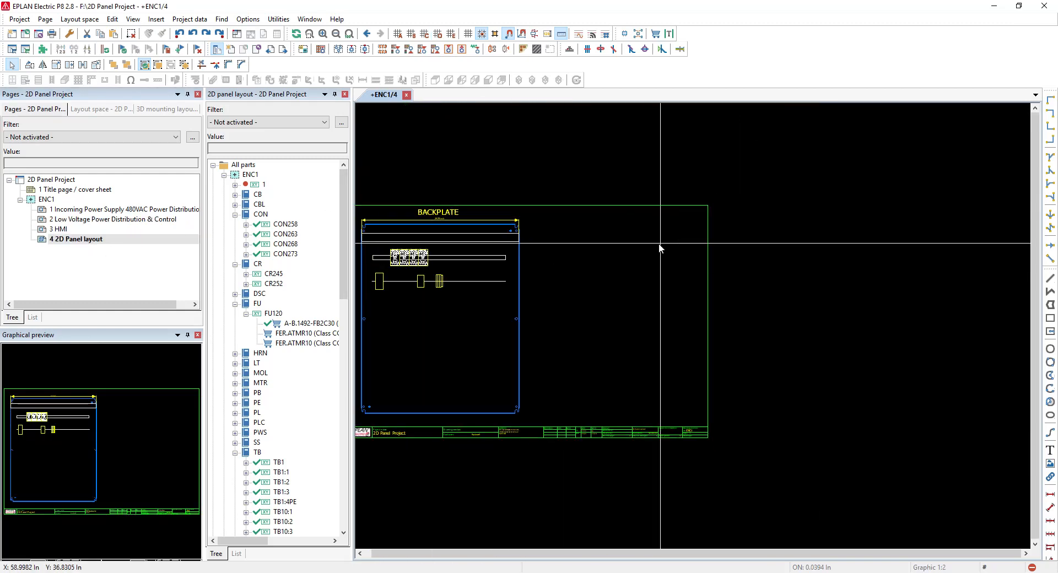
pyautogui.scroll(-1, 673, 293)
pyautogui.scroll(4, 392, 267)
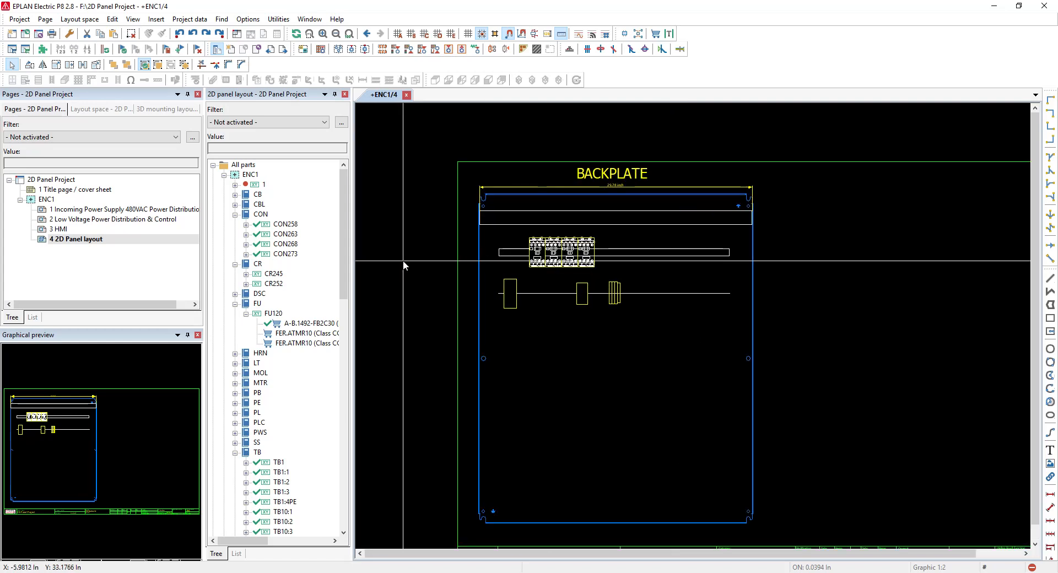